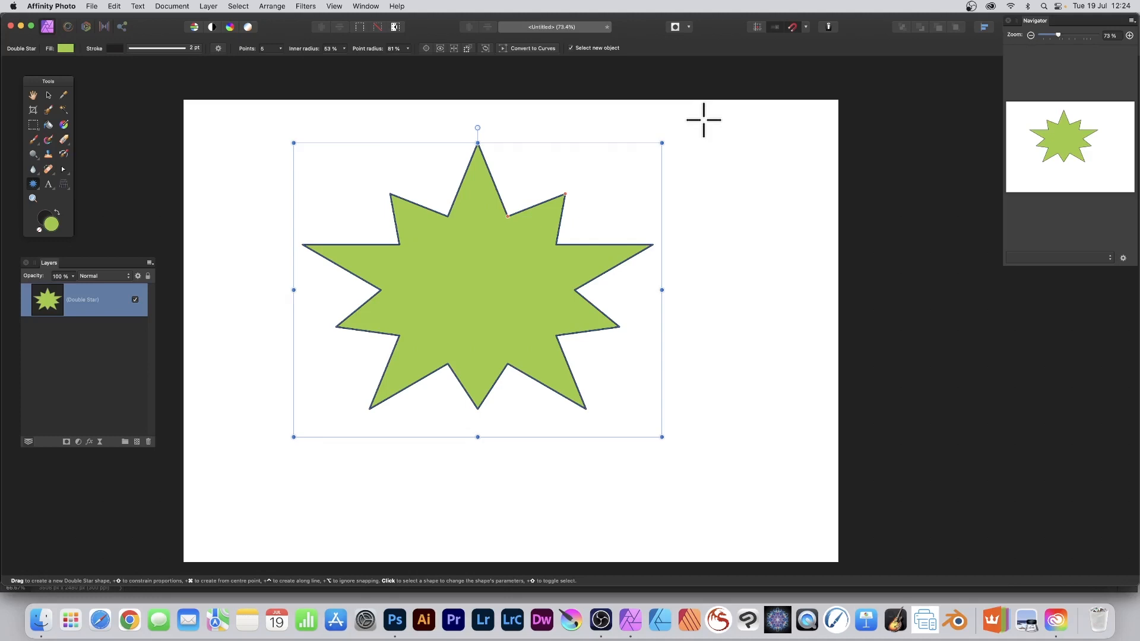
- Delete the existing green star and draw a new, large double star over the page's left part
key(Delete)
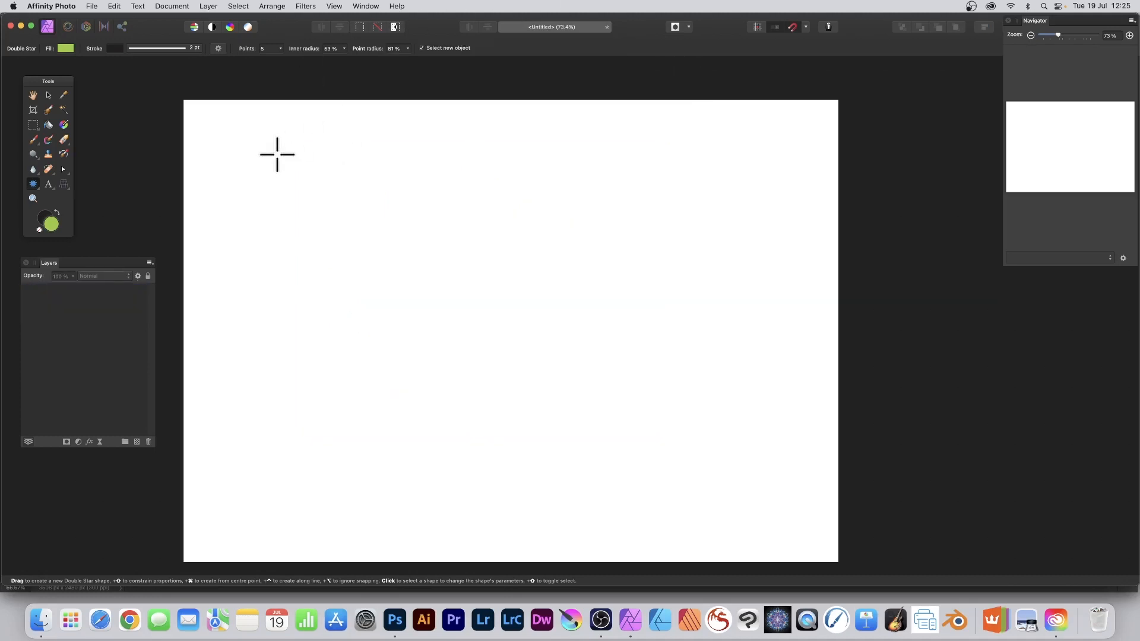
click(35, 184)
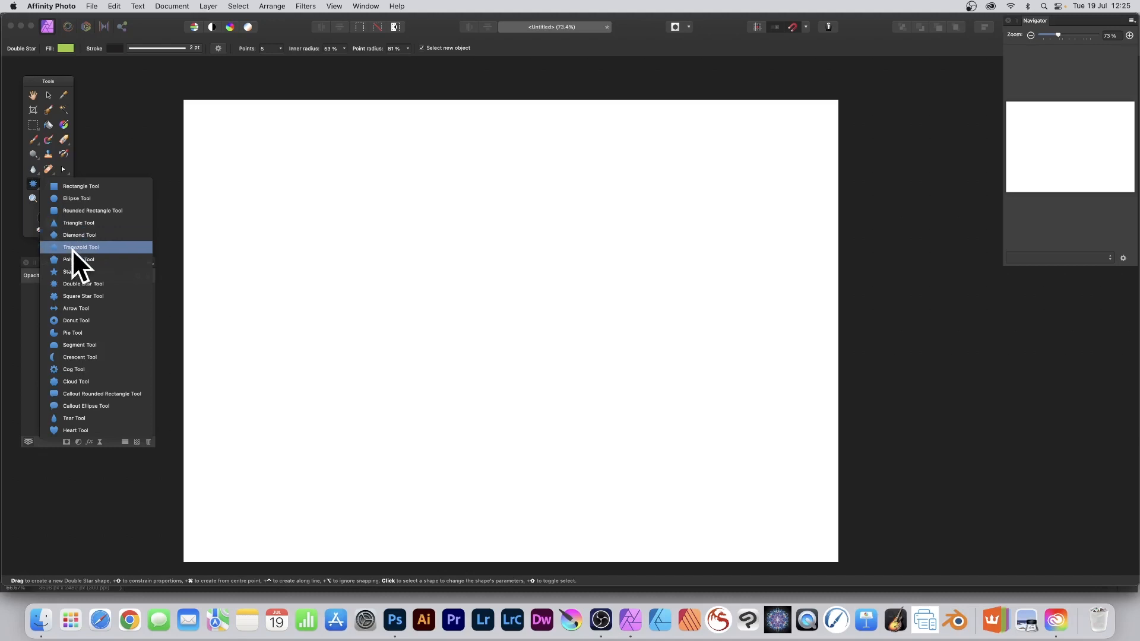
click(84, 283)
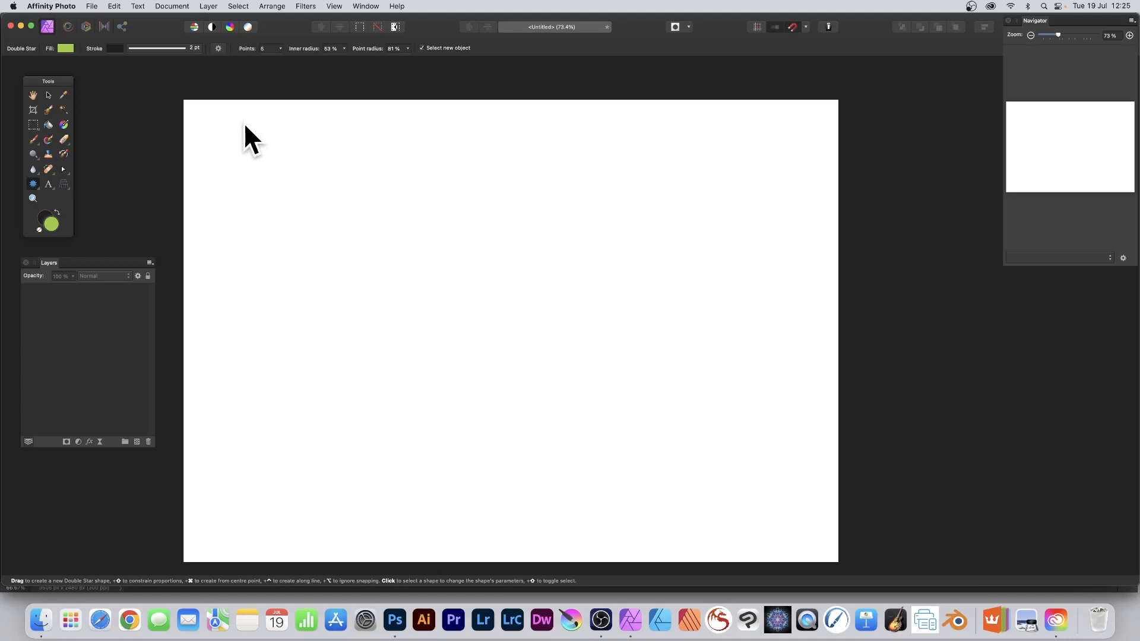
drag(244, 131, 625, 477)
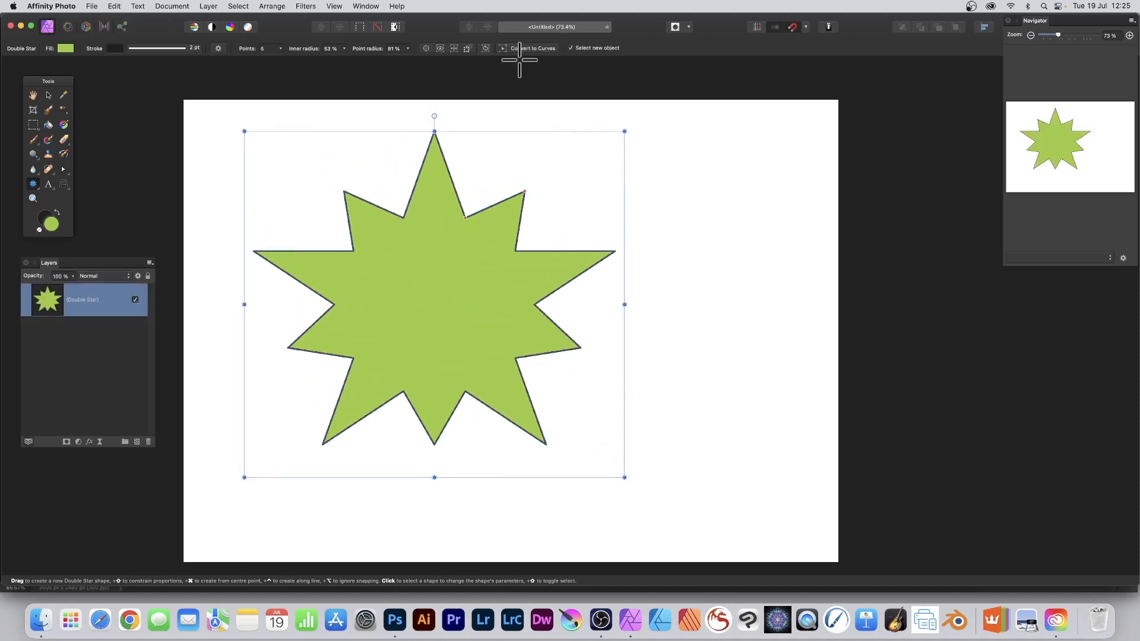
- Fill the double star with a linear green-to-black gradient running diagonally from its upper left to its lower right
scroll(517, 61, down, 4)
scroll(516, 60, right, 3)
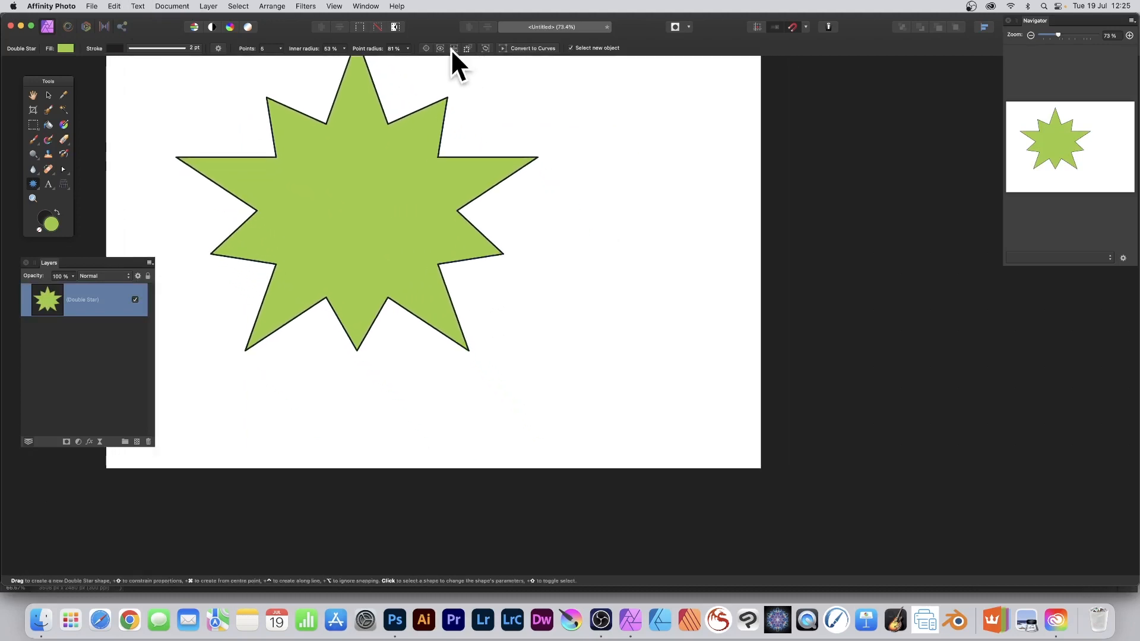
scroll(460, 63, up, 3)
scroll(463, 62, left, 2)
scroll(462, 61, down, 1)
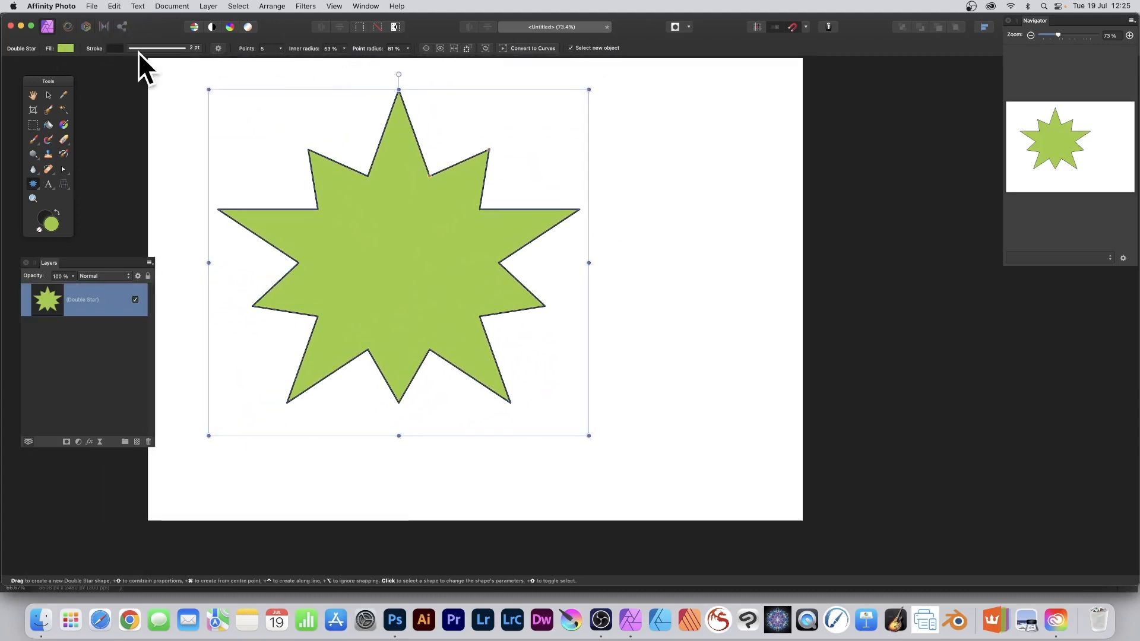
click(65, 48)
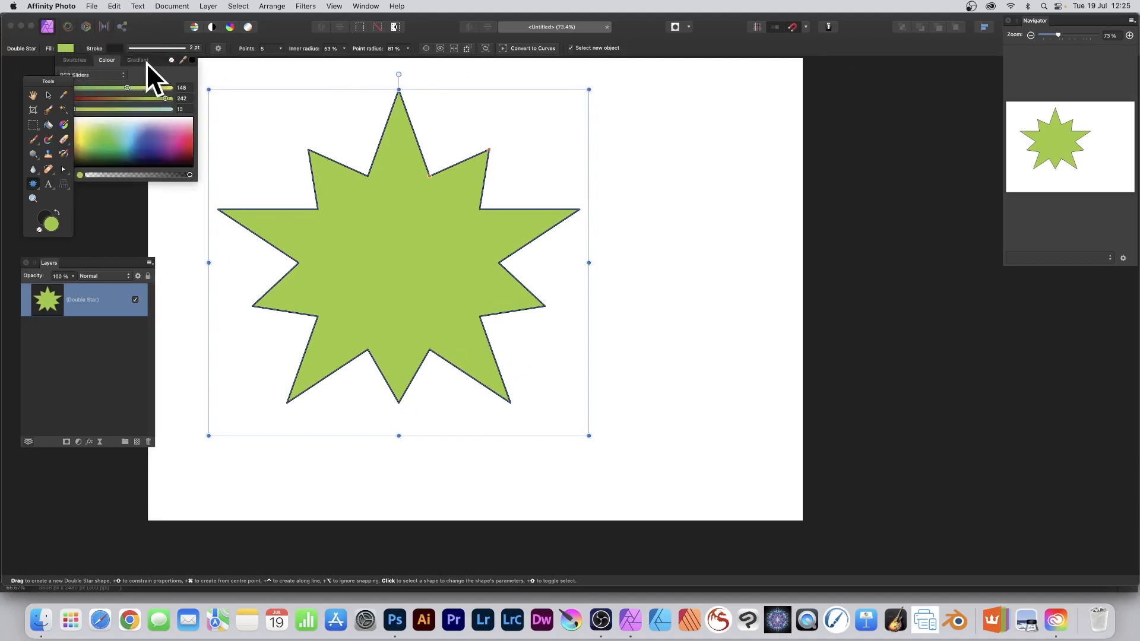
click(62, 123)
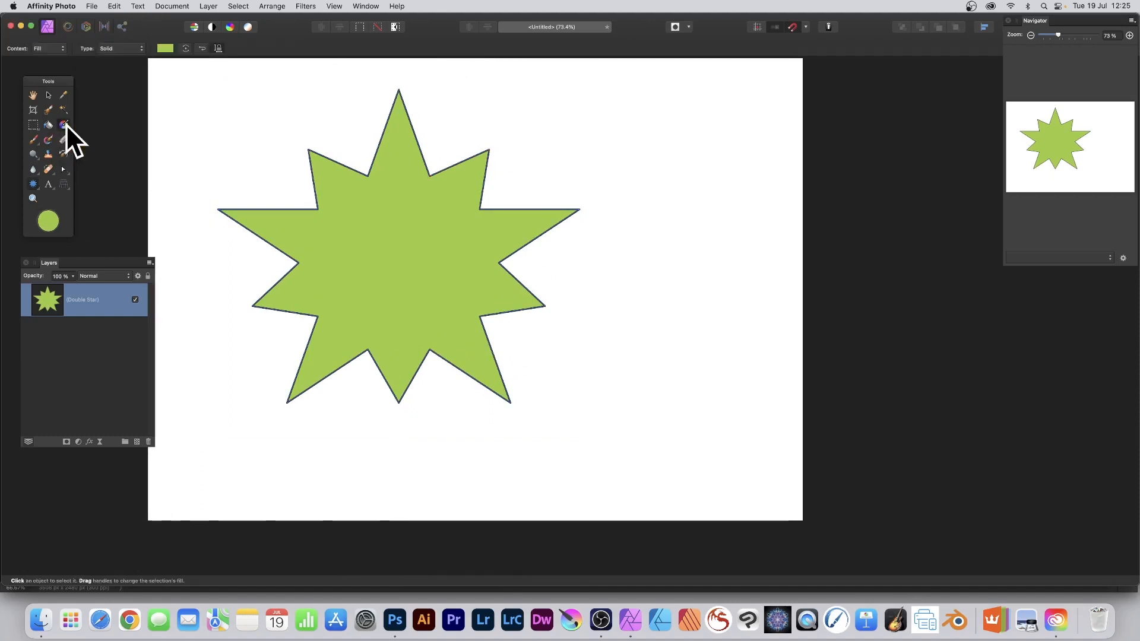
drag(333, 215, 522, 317)
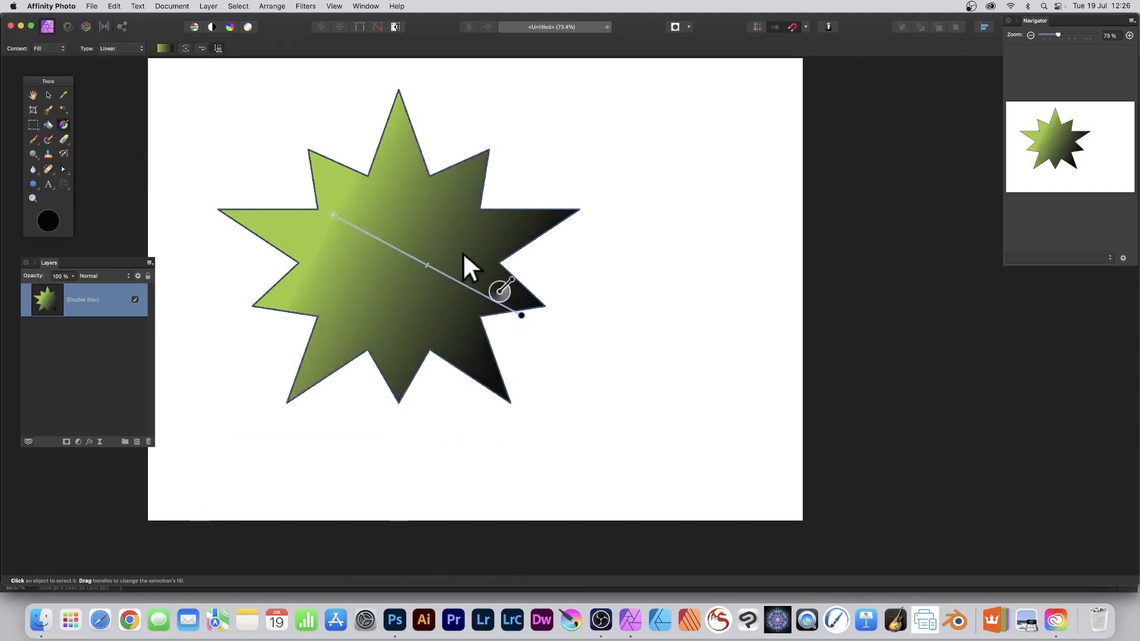
- Set the double star to 11 points with a 78 % inner radius and a 45 % point radius
click(34, 182)
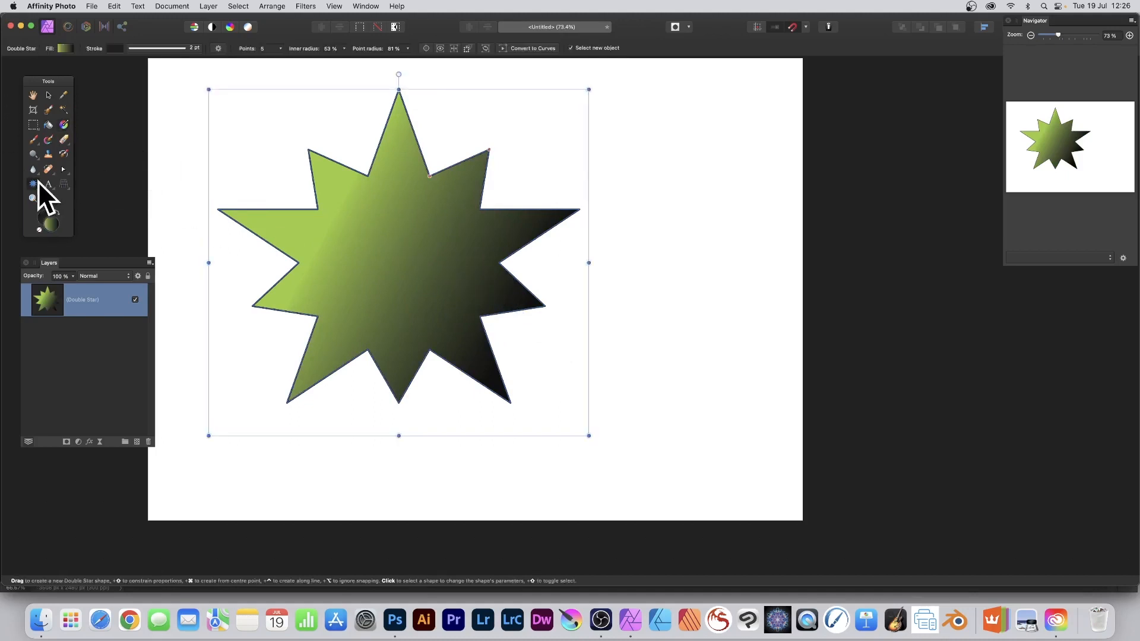
click(280, 49)
drag(283, 61, 339, 60)
click(344, 49)
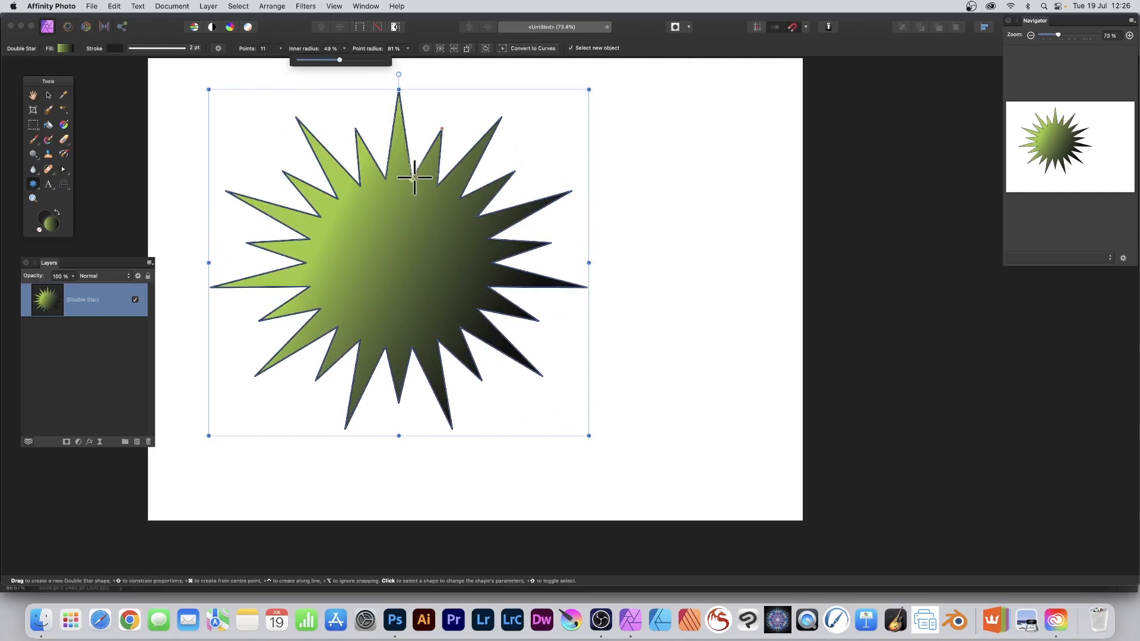
drag(413, 178, 413, 126)
key(super+z)
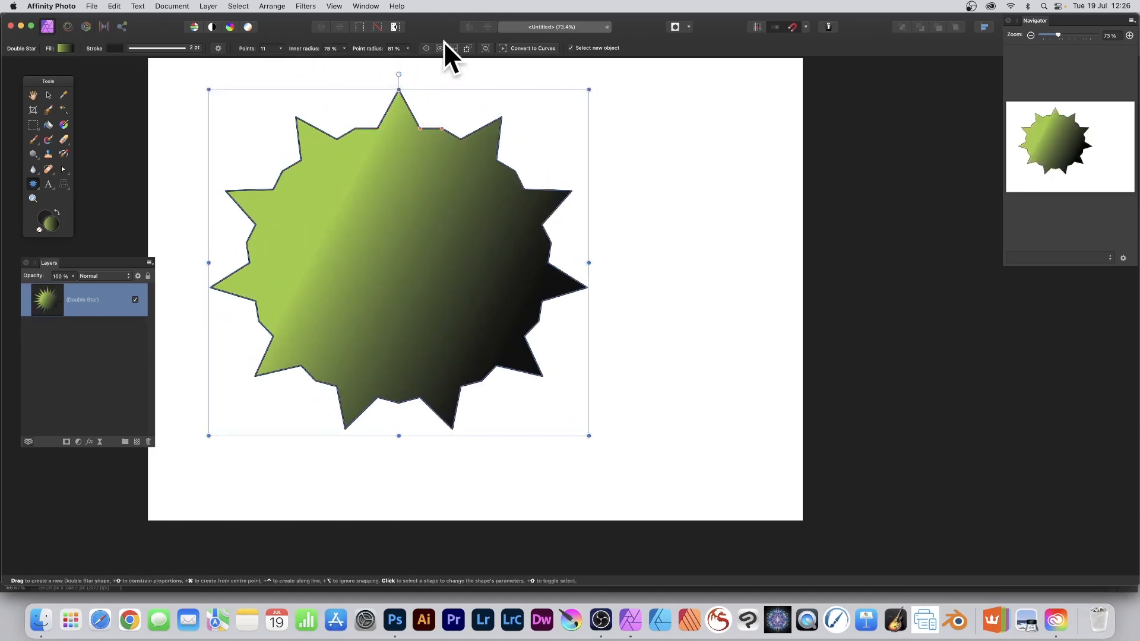
click(408, 48)
drag(401, 58, 376, 59)
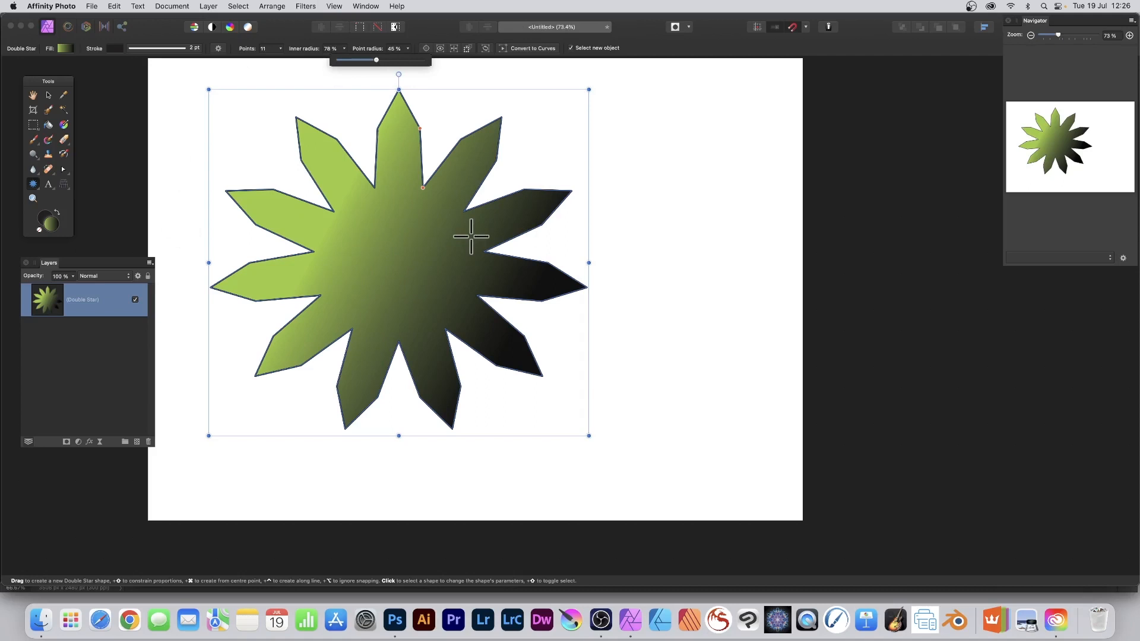
- Save the current double star settings as a shape preset named "preset 584988"
click(229, 40)
click(219, 50)
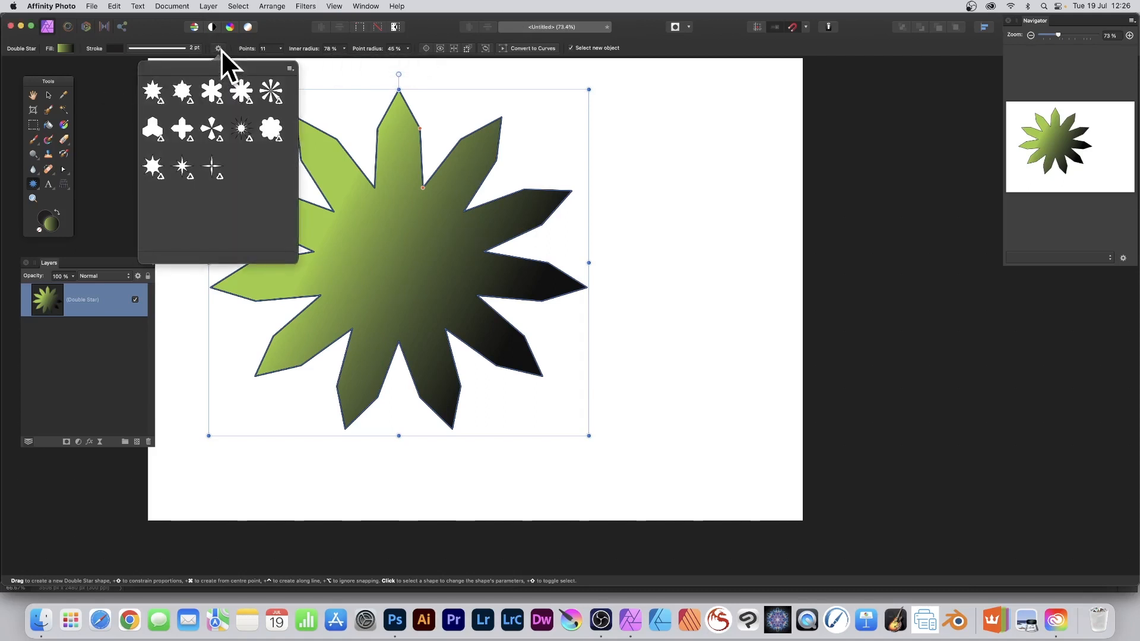
click(290, 69)
click(314, 82)
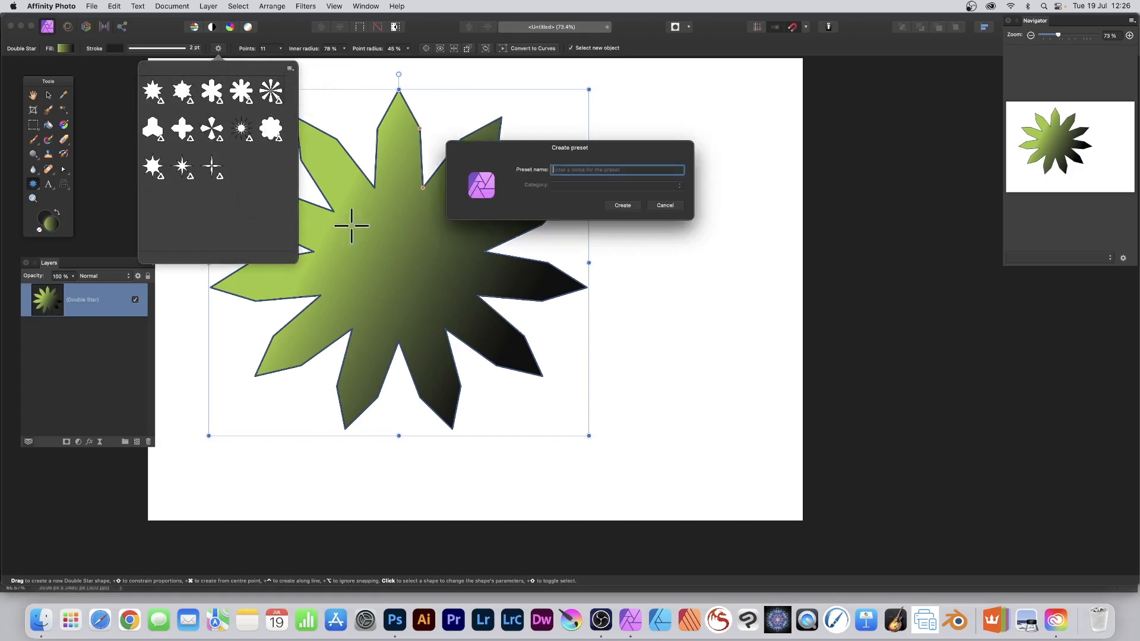
text(preset 584988)
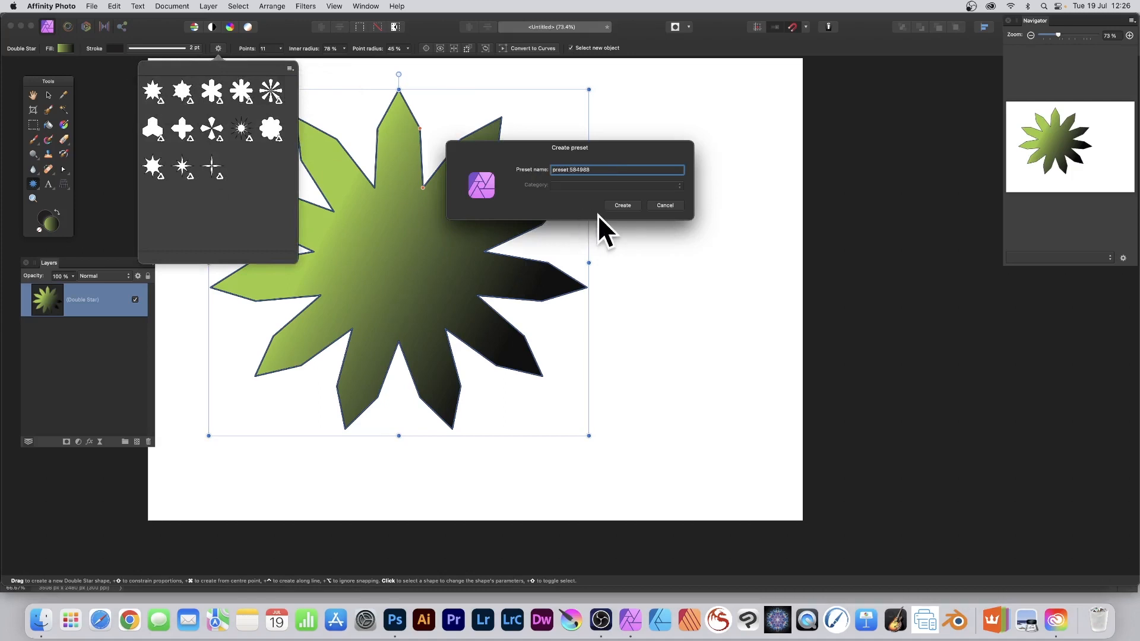
click(632, 205)
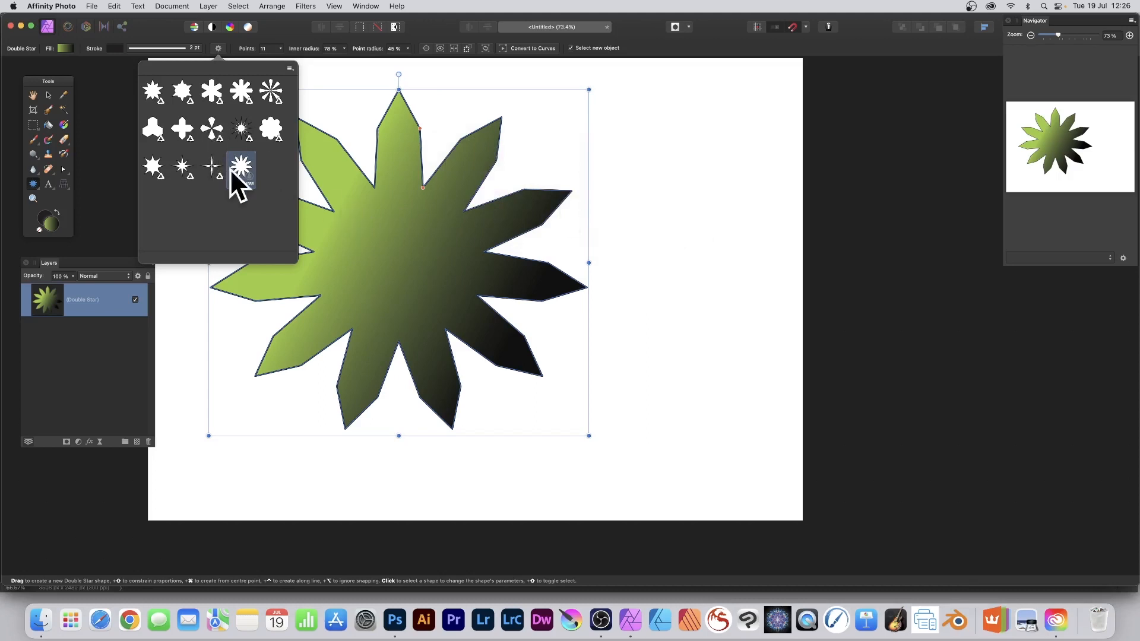
- Apply the eight-arm and four-arm double star presets in turn, ending with the preset made of three joined hexagons
click(270, 92)
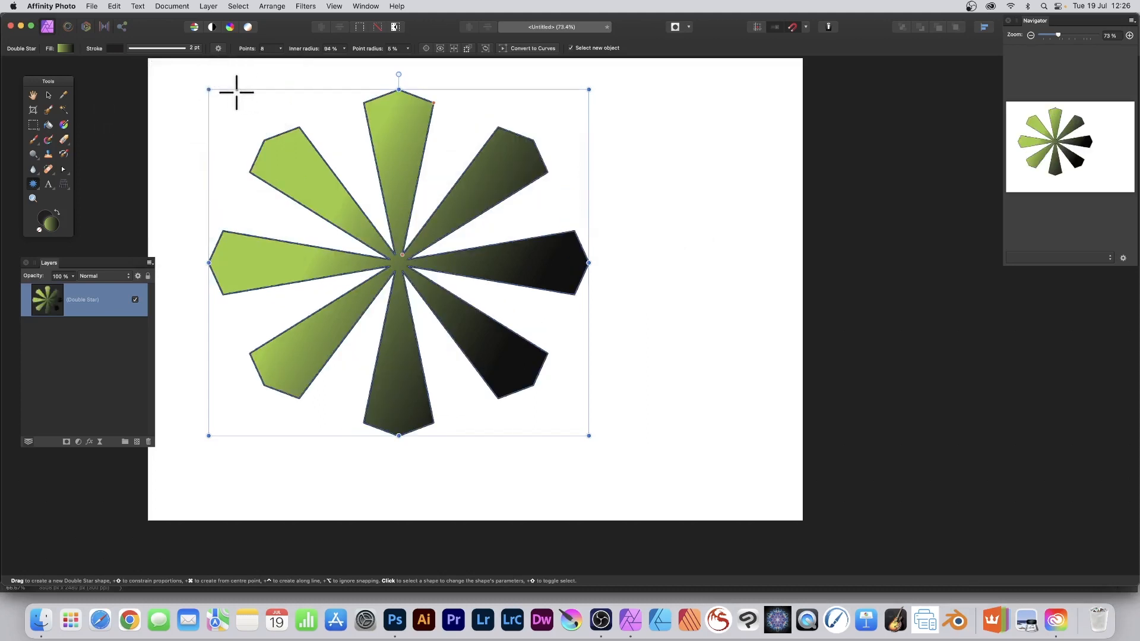
click(218, 48)
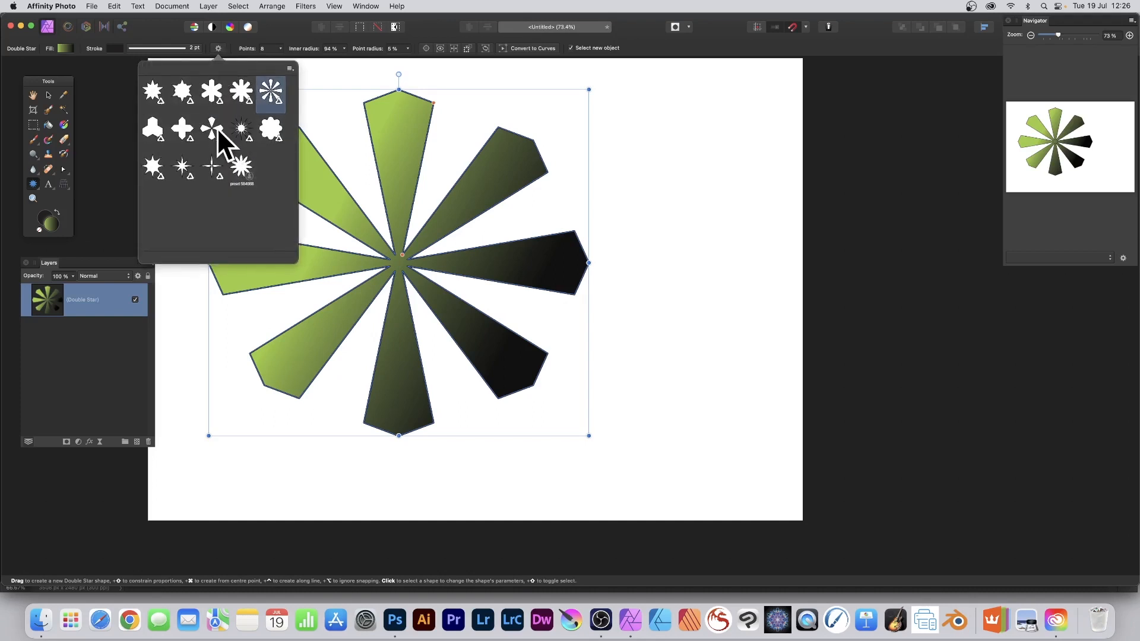
click(216, 127)
click(217, 48)
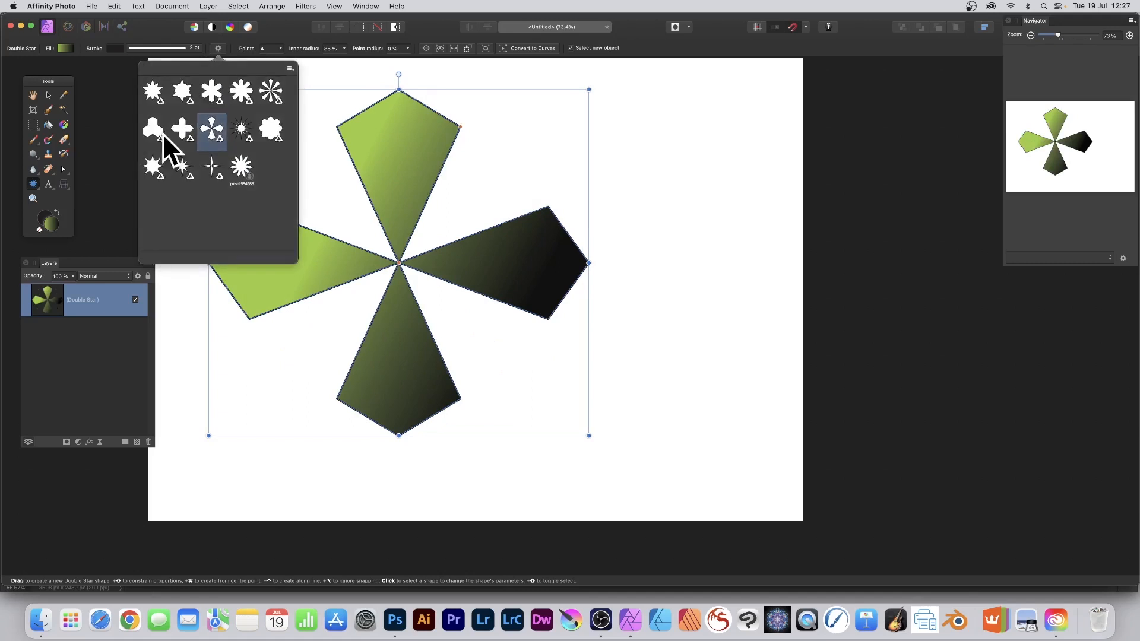
click(162, 117)
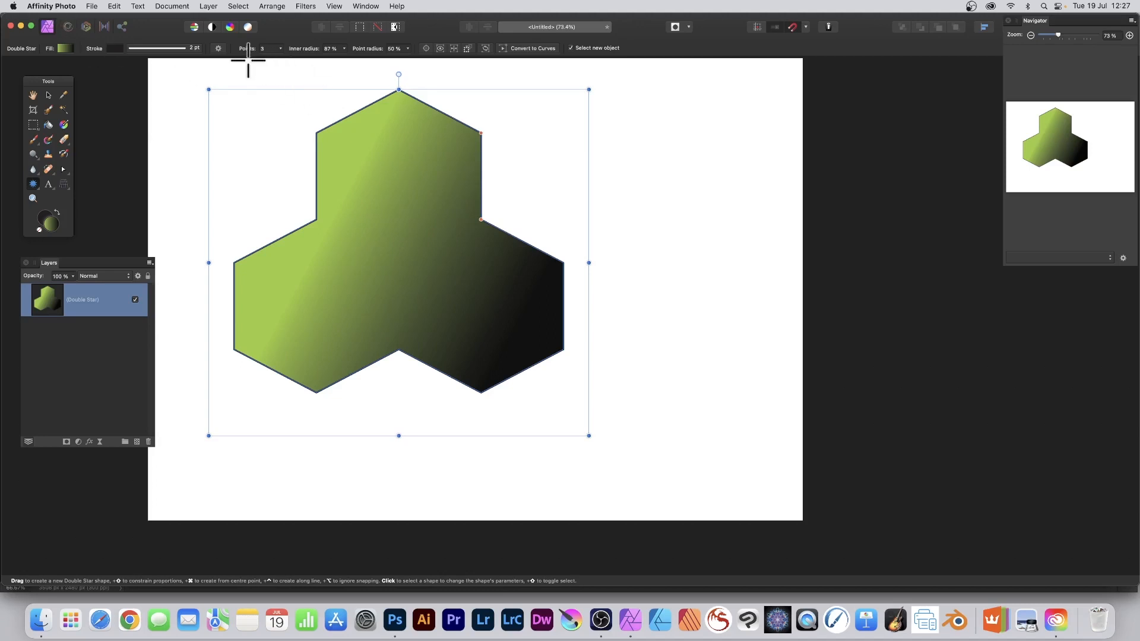
- Set the shape's stroke width to 4 pt and give the start of the line a Curved arrowhead
click(181, 48)
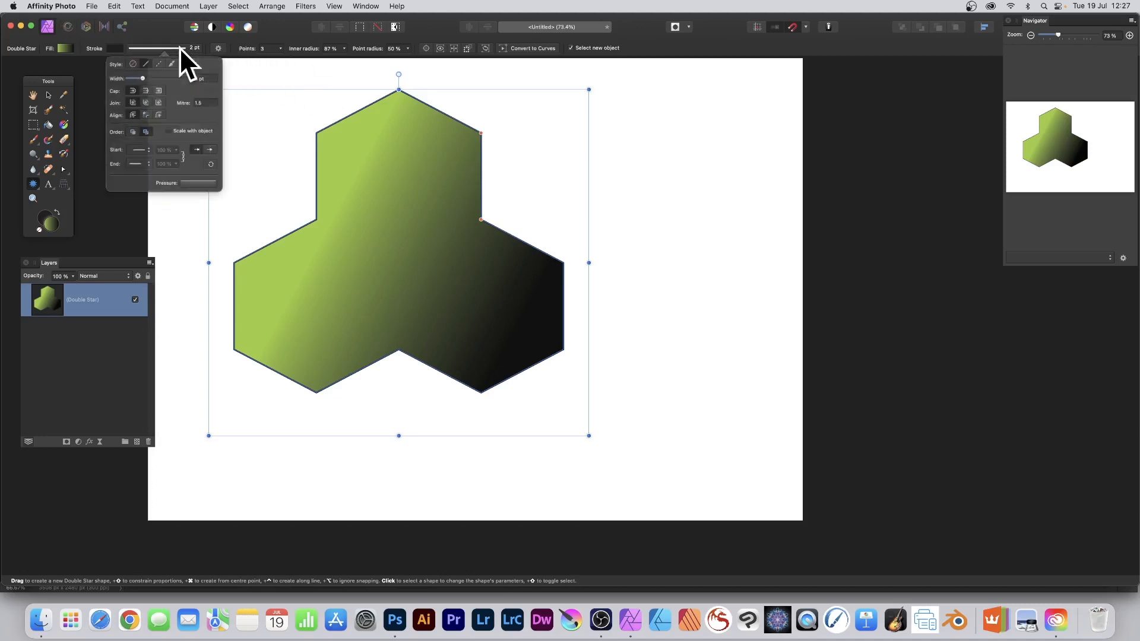
click(144, 78)
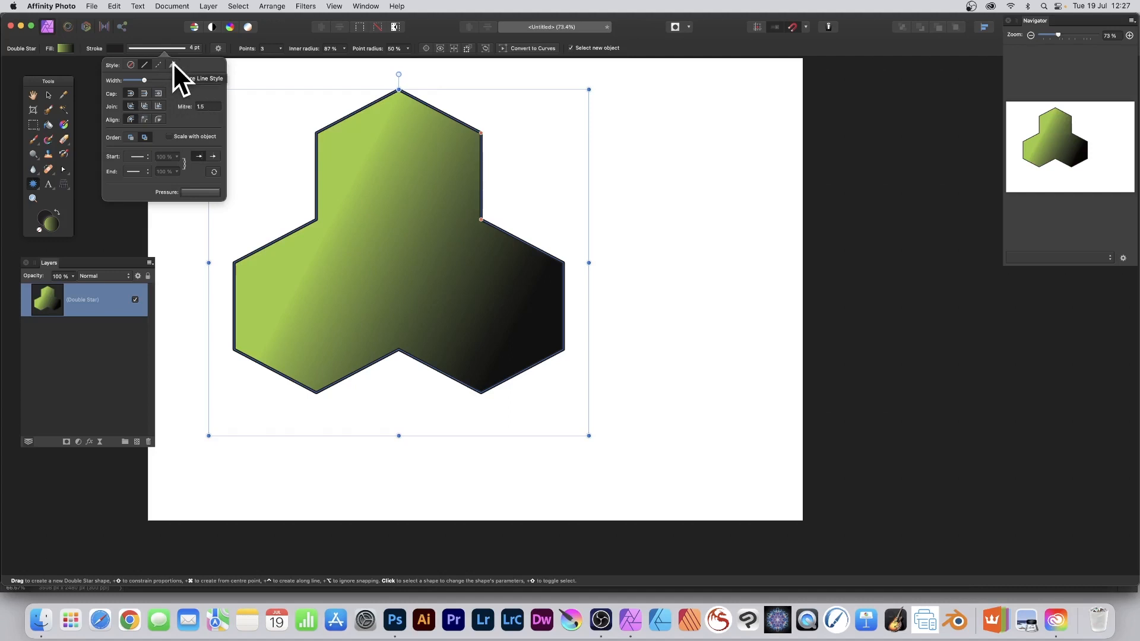
click(141, 156)
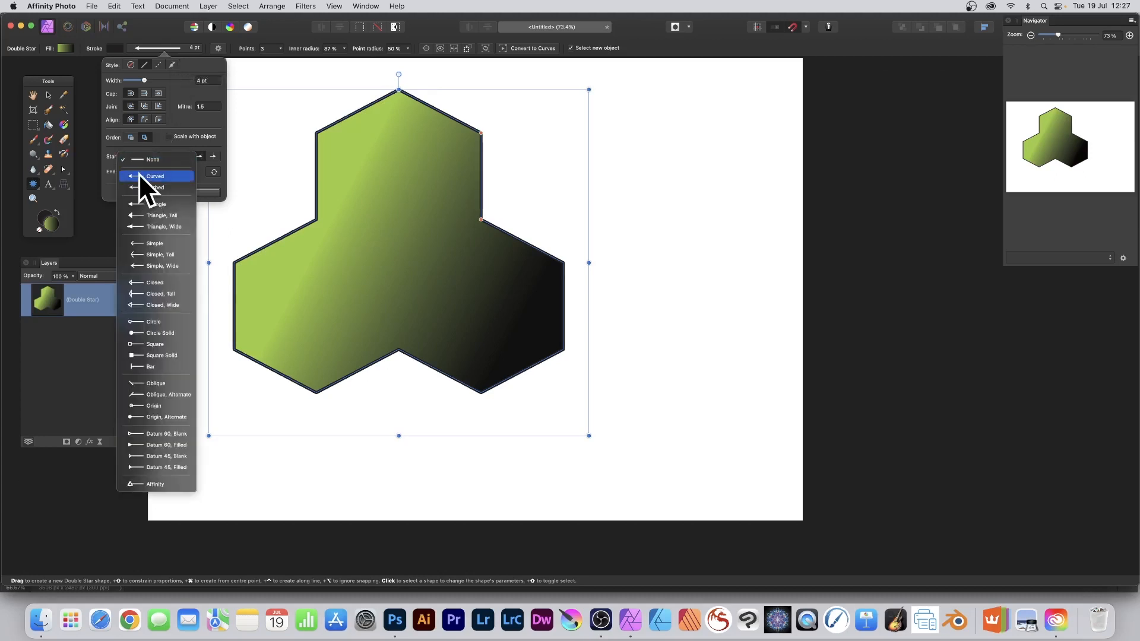
click(138, 174)
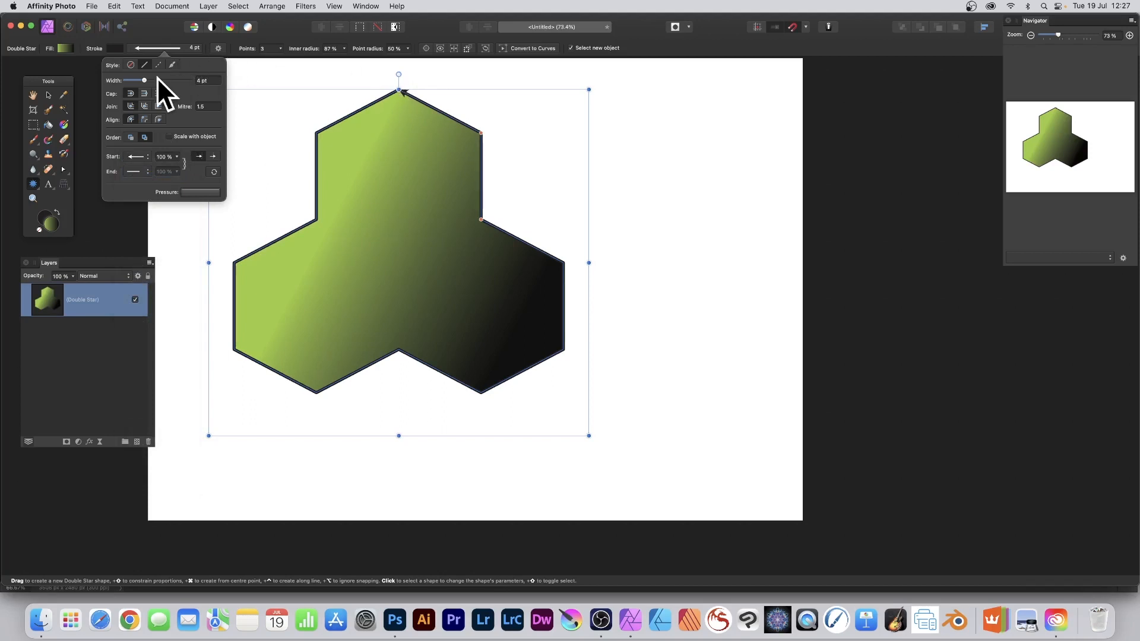
- Remove the gradient fill from the double star so that it has no fill
click(64, 48)
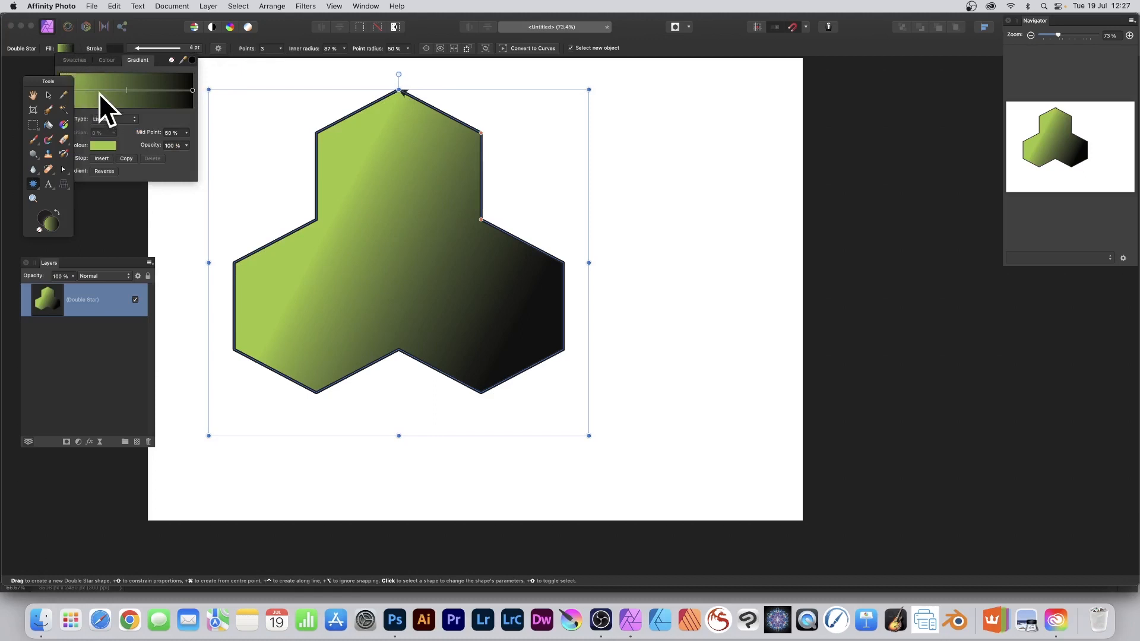
click(67, 47)
click(67, 47)
click(171, 59)
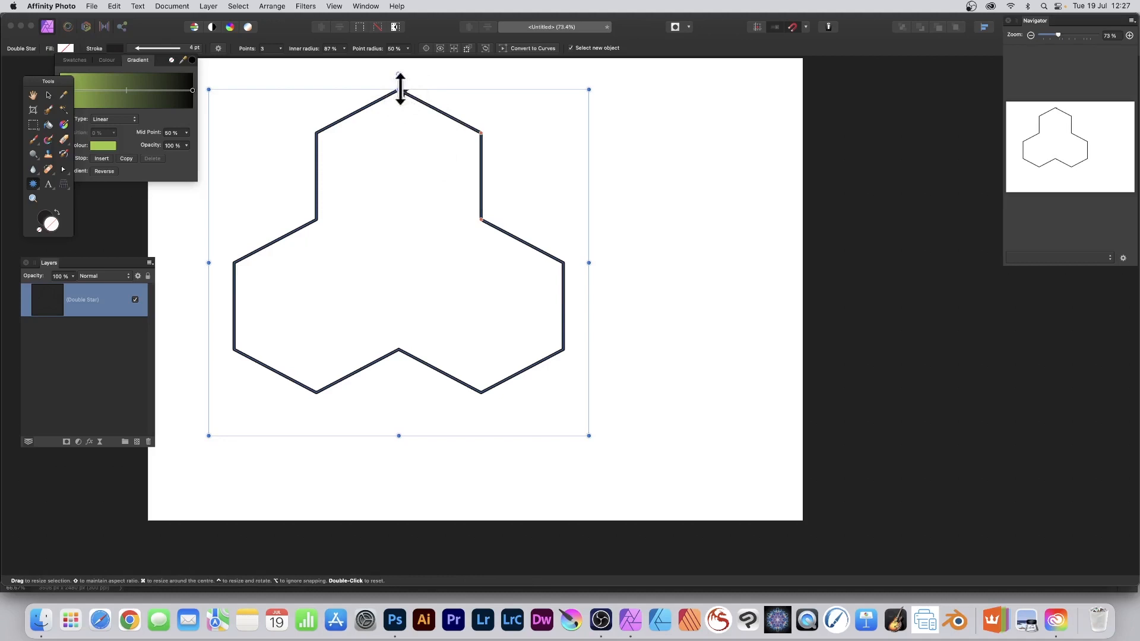
- Delete the double star and draw a wide double-headed arrow across the page with the Arrow tool
click(50, 94)
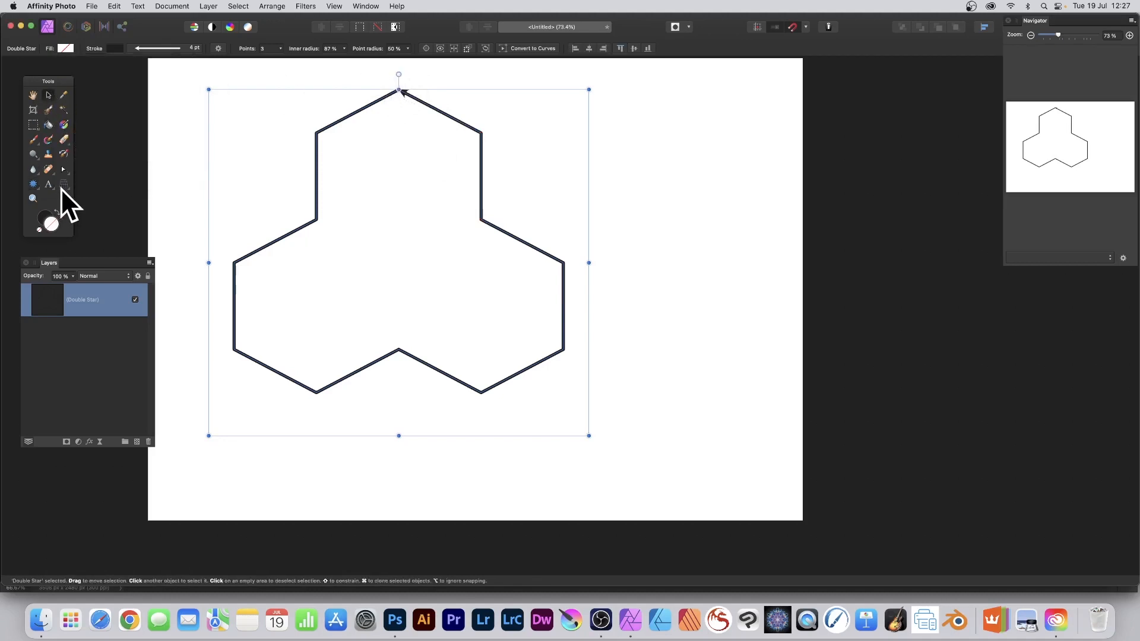
key(Delete)
click(36, 180)
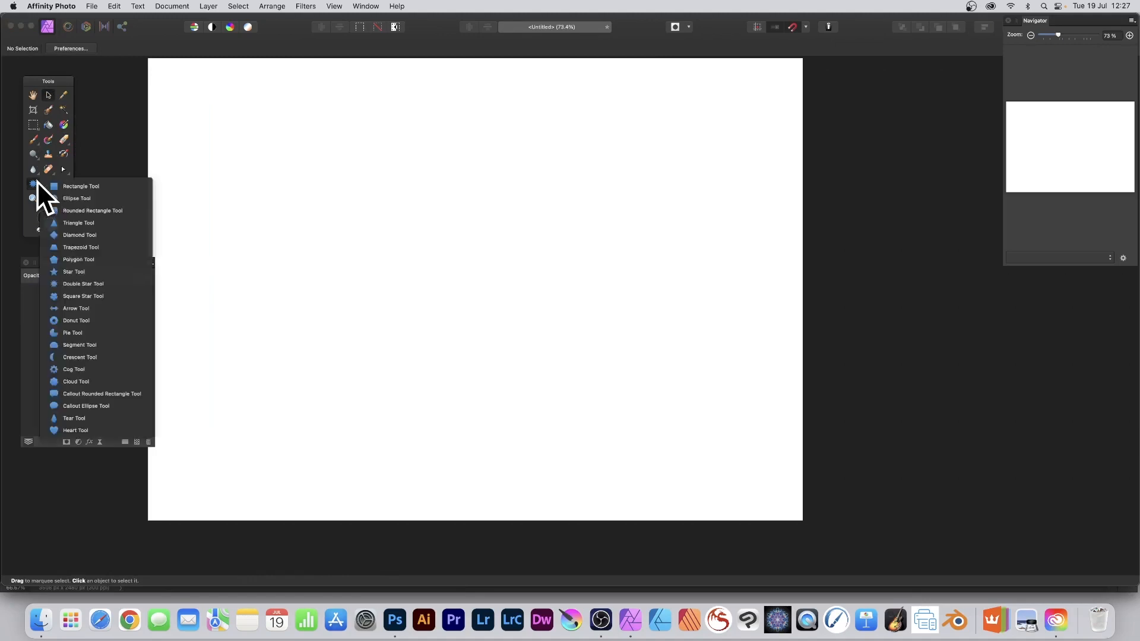
click(76, 308)
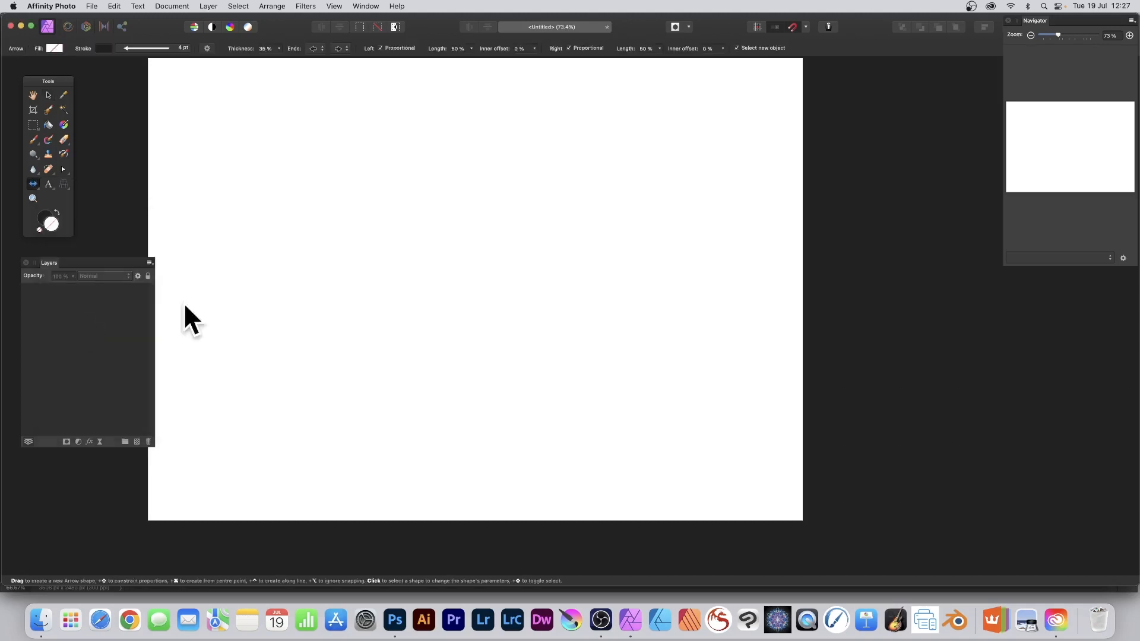
drag(223, 158, 689, 388)
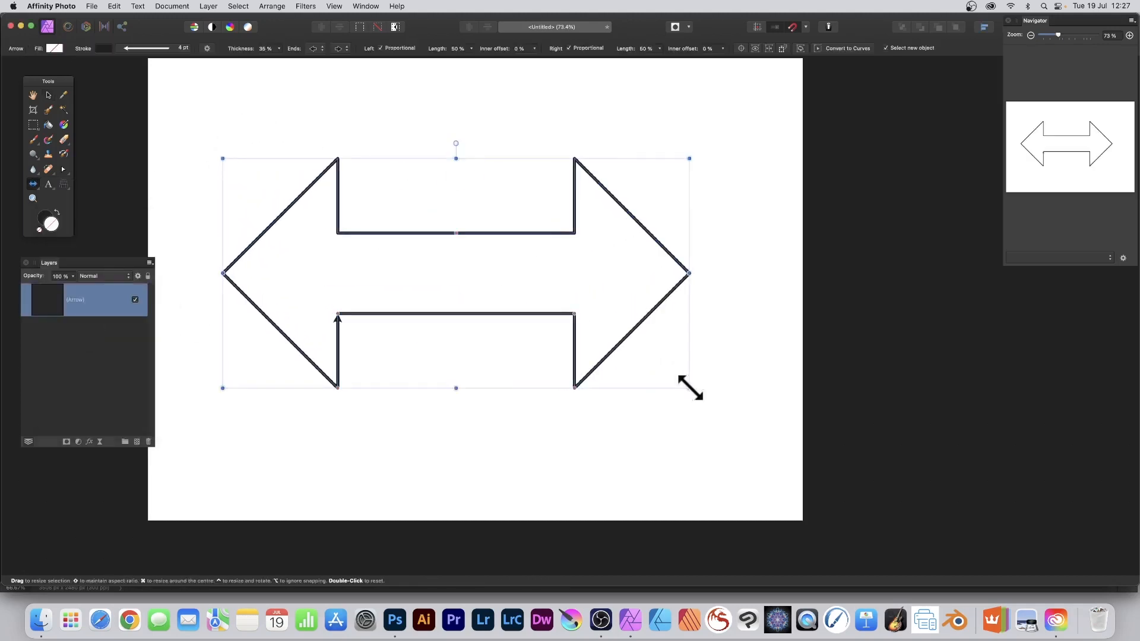
- Reshape the arrow with an 11 % left inner offset, a 61 % thickness and an Outer Semicircle left end
drag(336, 316, 360, 315)
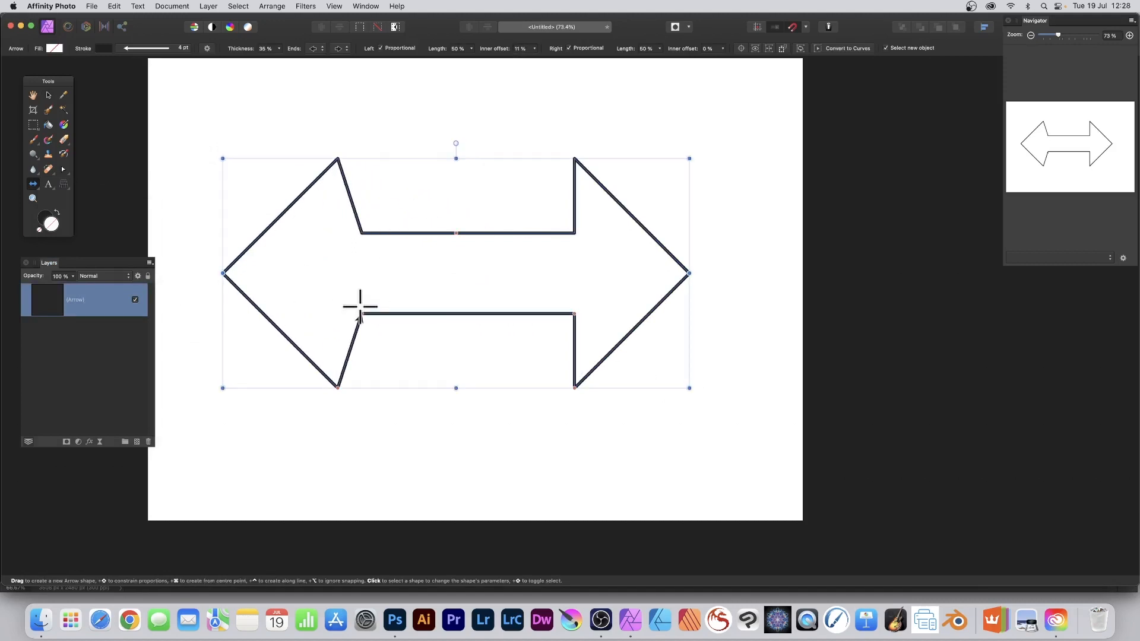
drag(455, 234, 478, 202)
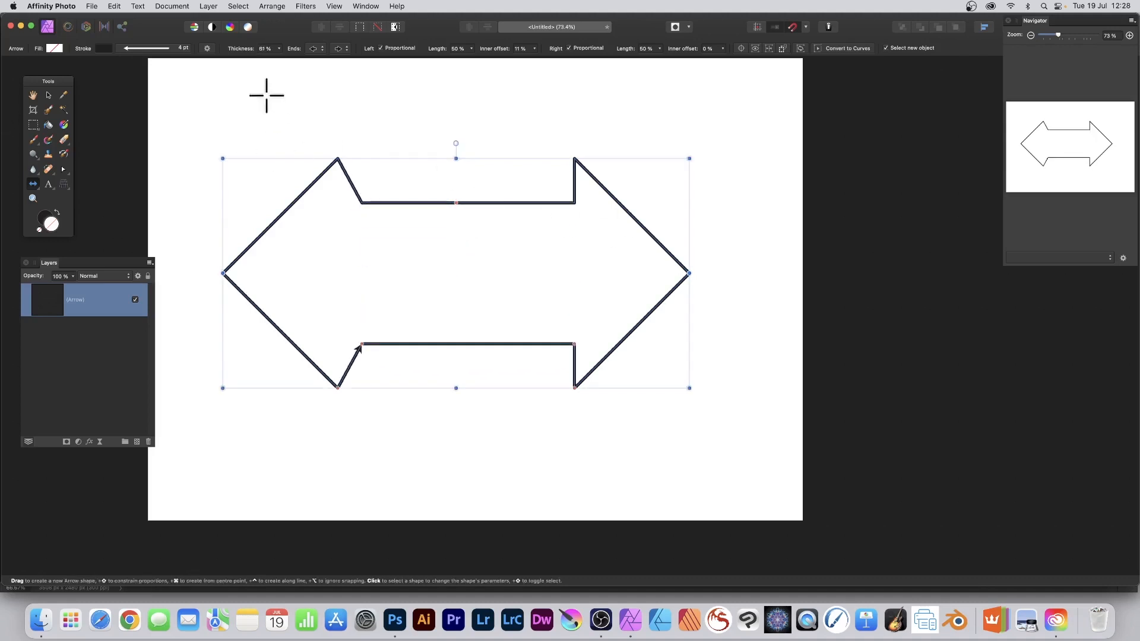
click(318, 49)
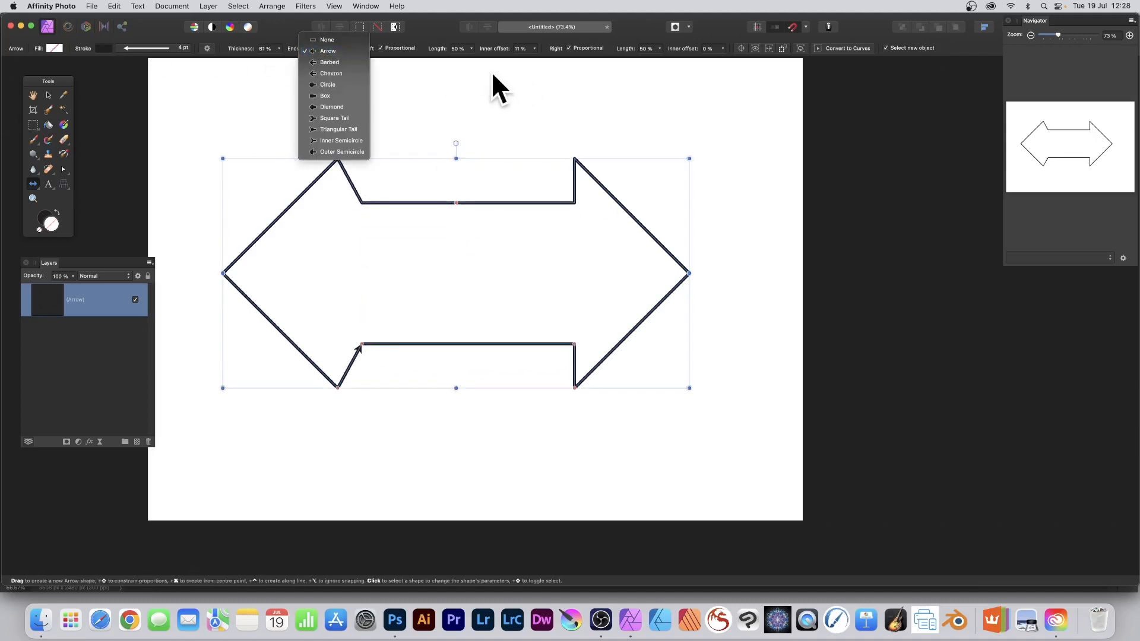
click(327, 151)
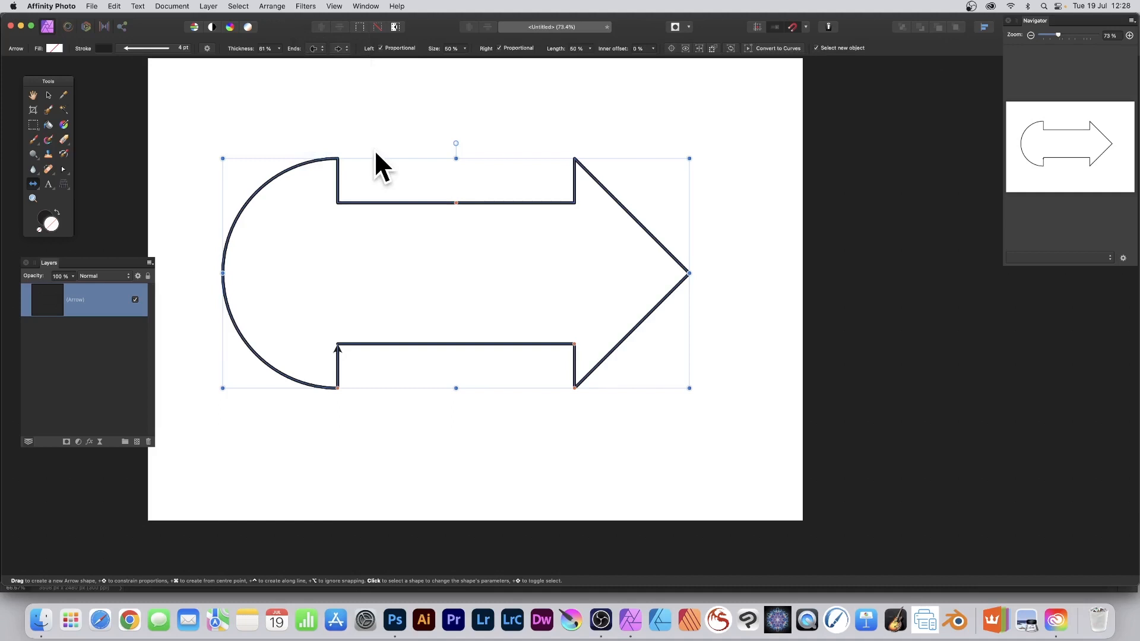
- Draw a large cog with the Cog Tool over the middle of the arrow
click(38, 183)
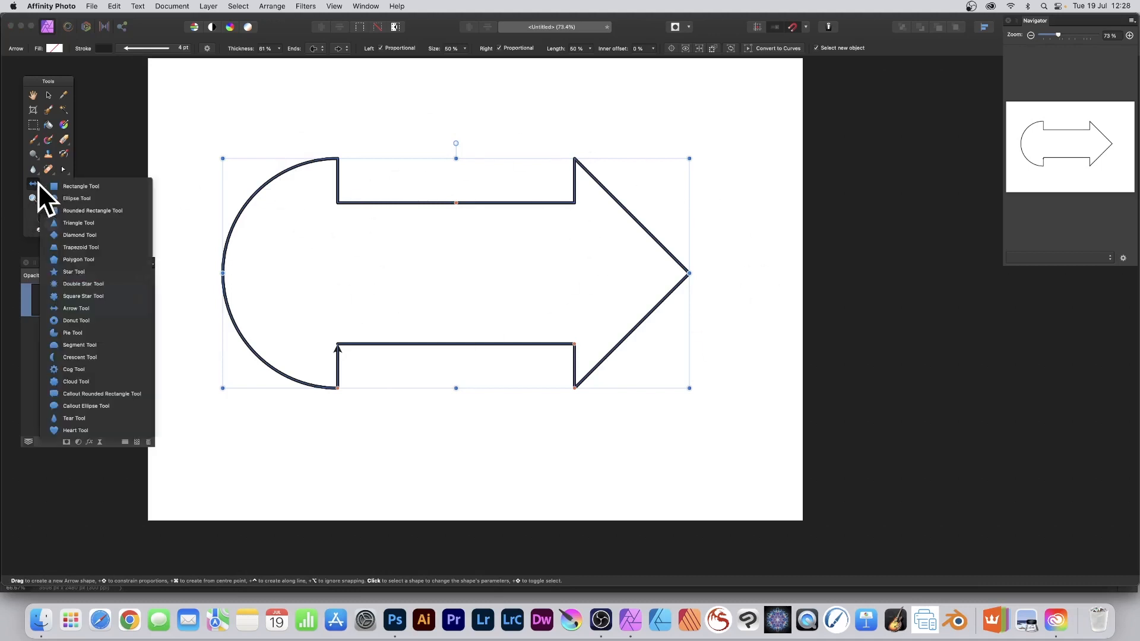
click(93, 366)
drag(272, 112, 588, 432)
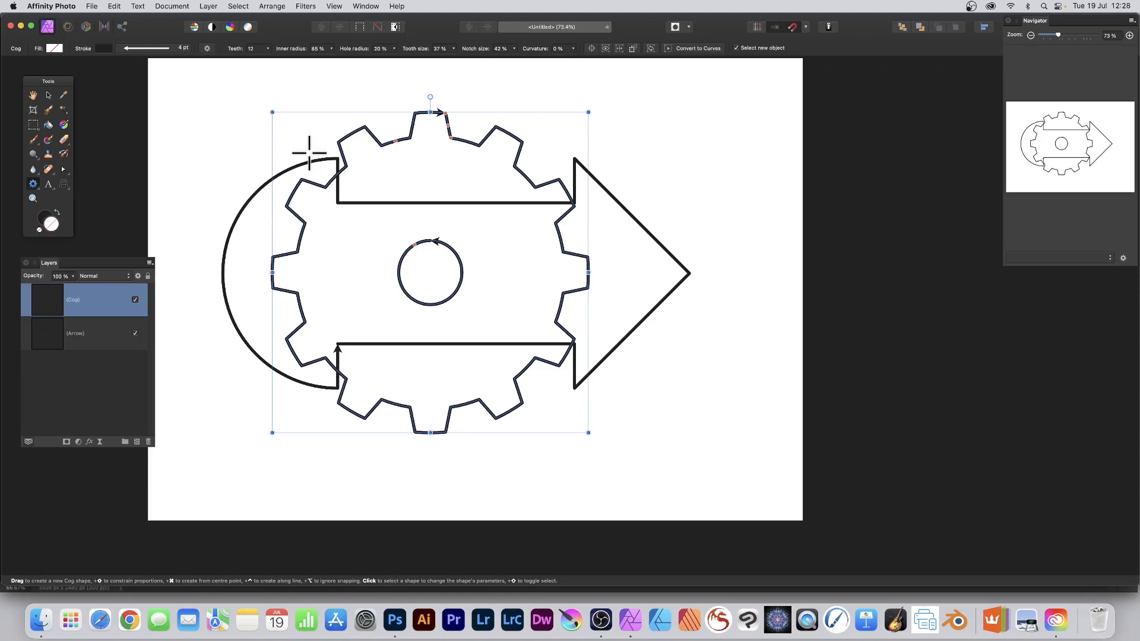
- Convert the cog to editable curves
click(209, 7)
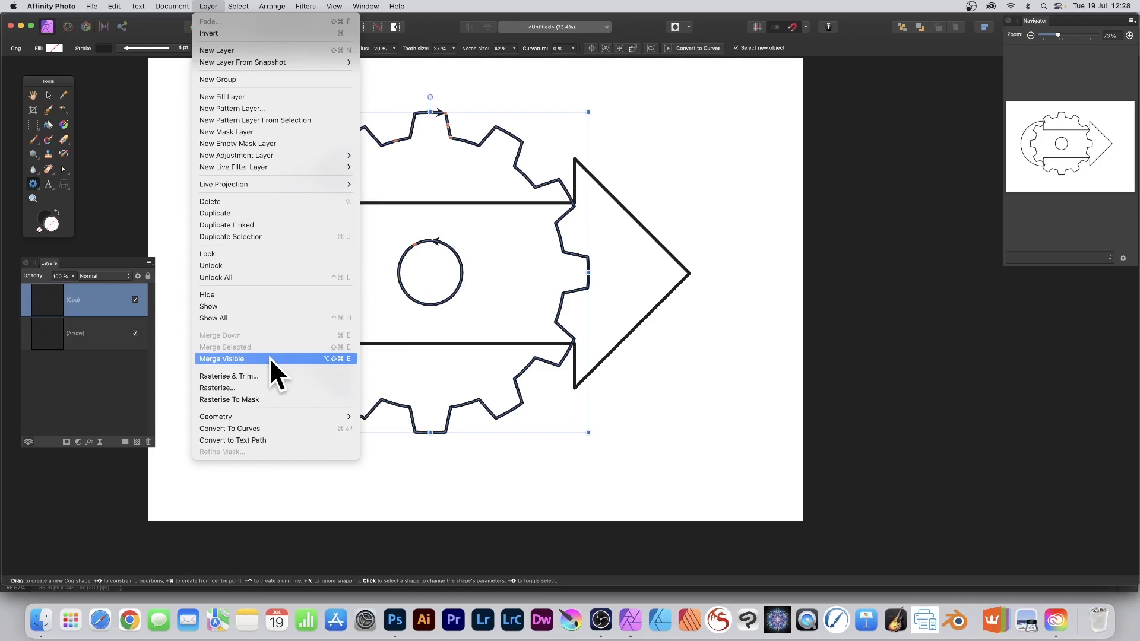
click(602, 2)
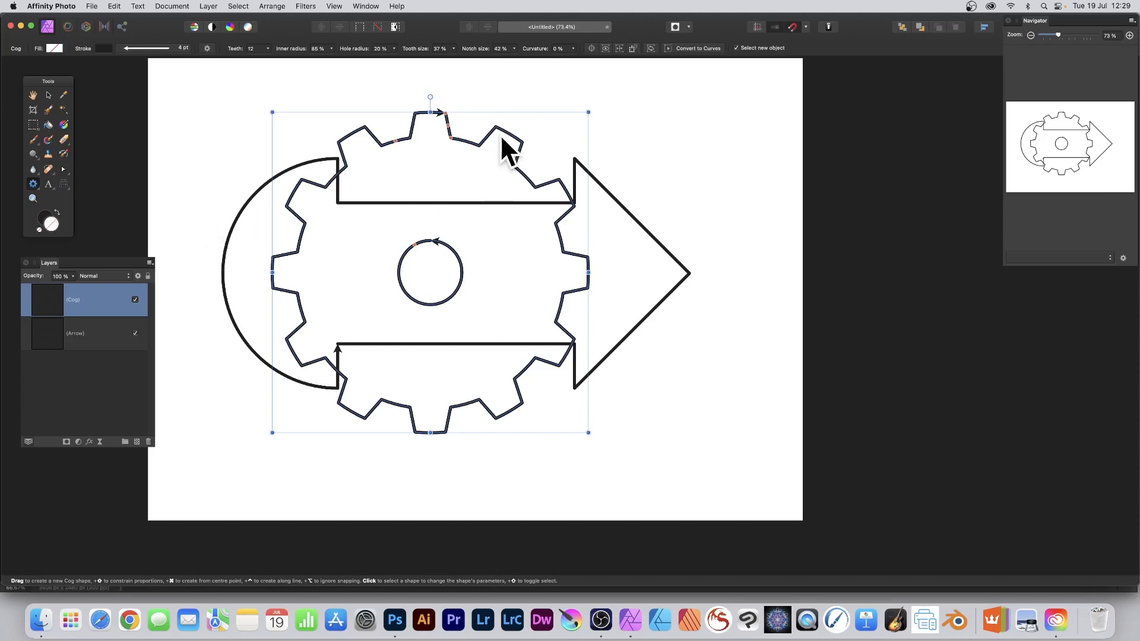
click(696, 49)
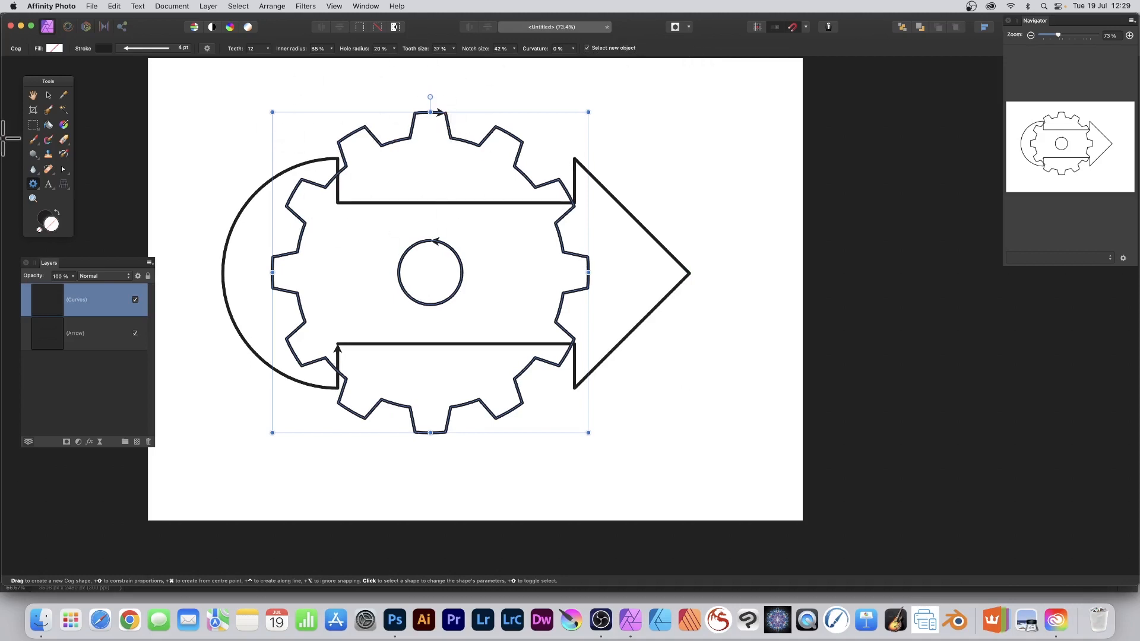
- With the Node tool, stretch the cog's uppermost tooth upward and pull the central hole's top node outward into a teardrop
drag(63, 168, 111, 179)
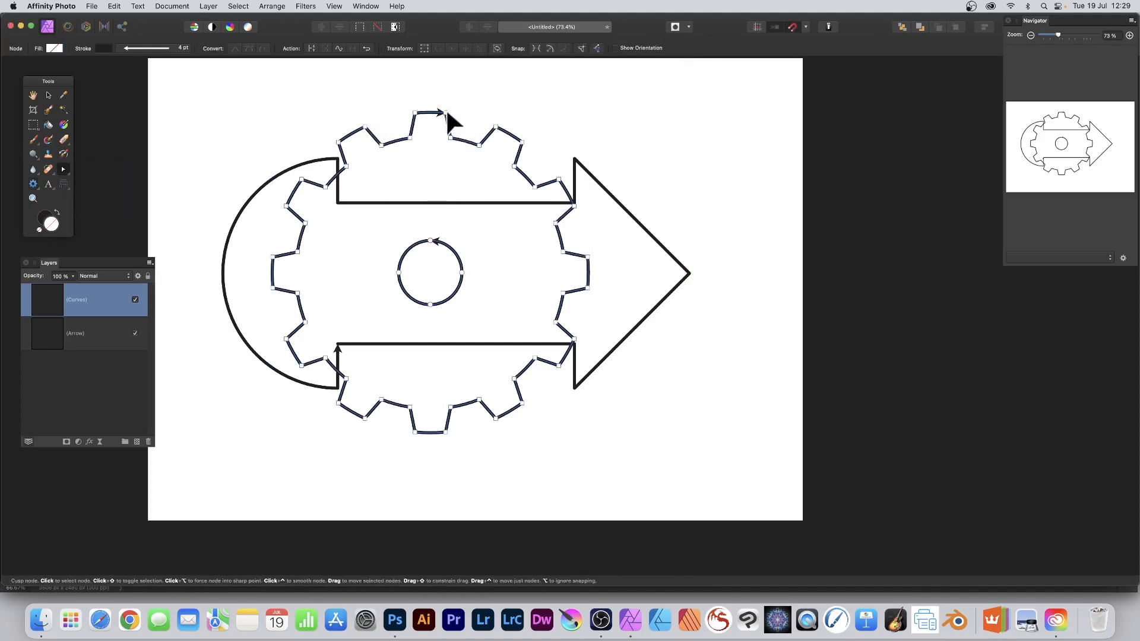
drag(446, 113, 409, 84)
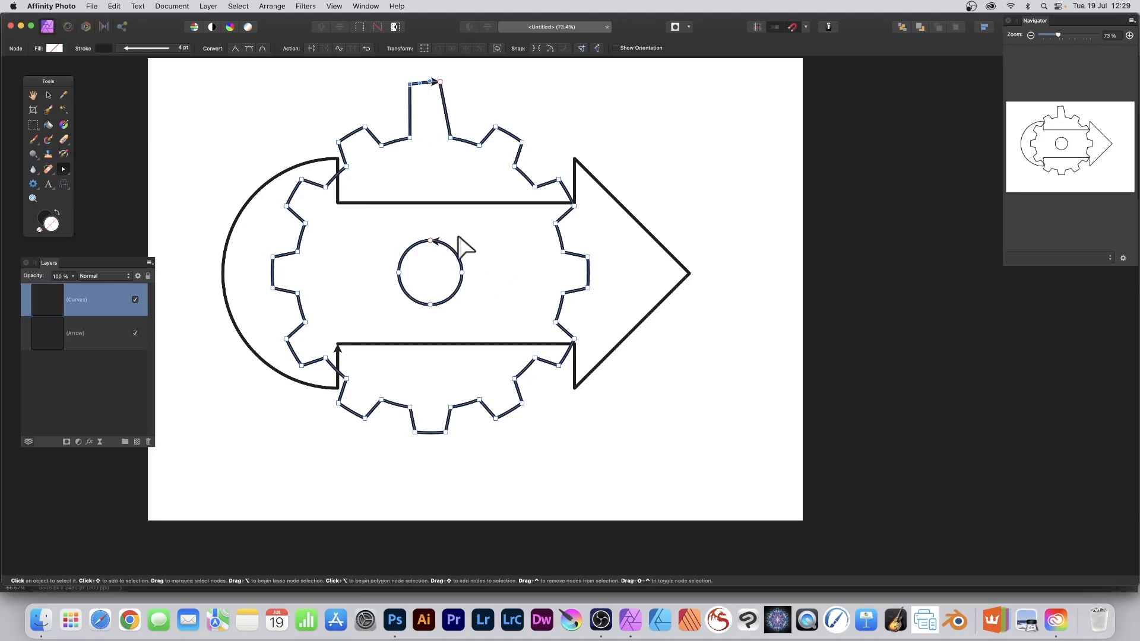
drag(430, 241, 378, 217)
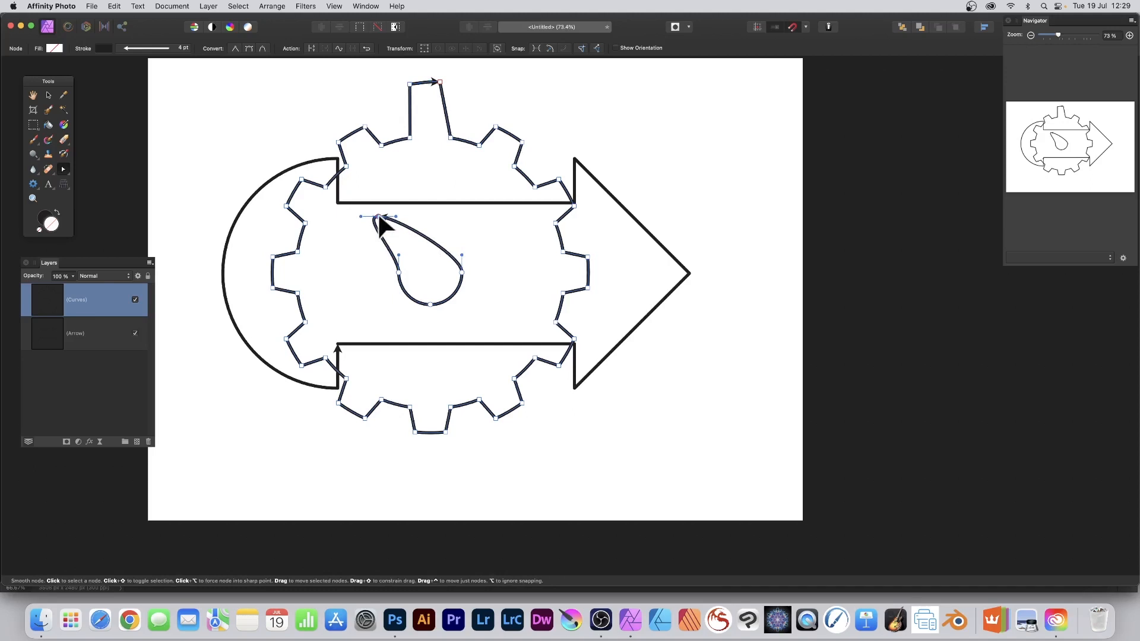
- Switch to Photoshop, keep the Custom Shape Tool active and undo the green curved arrow
click(395, 620)
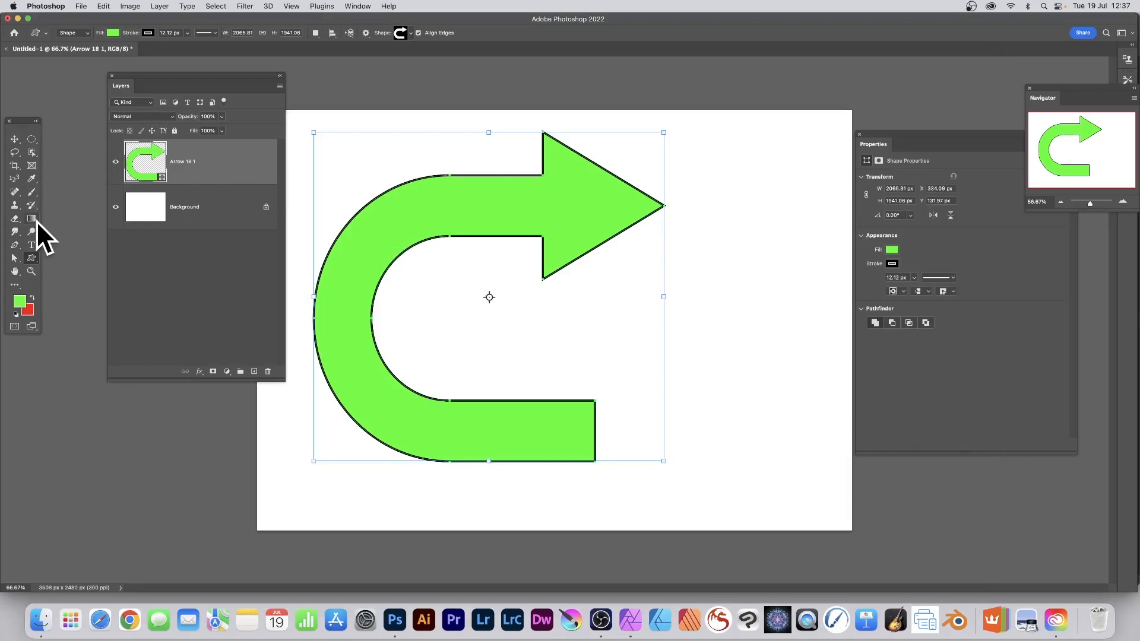
right_click(34, 258)
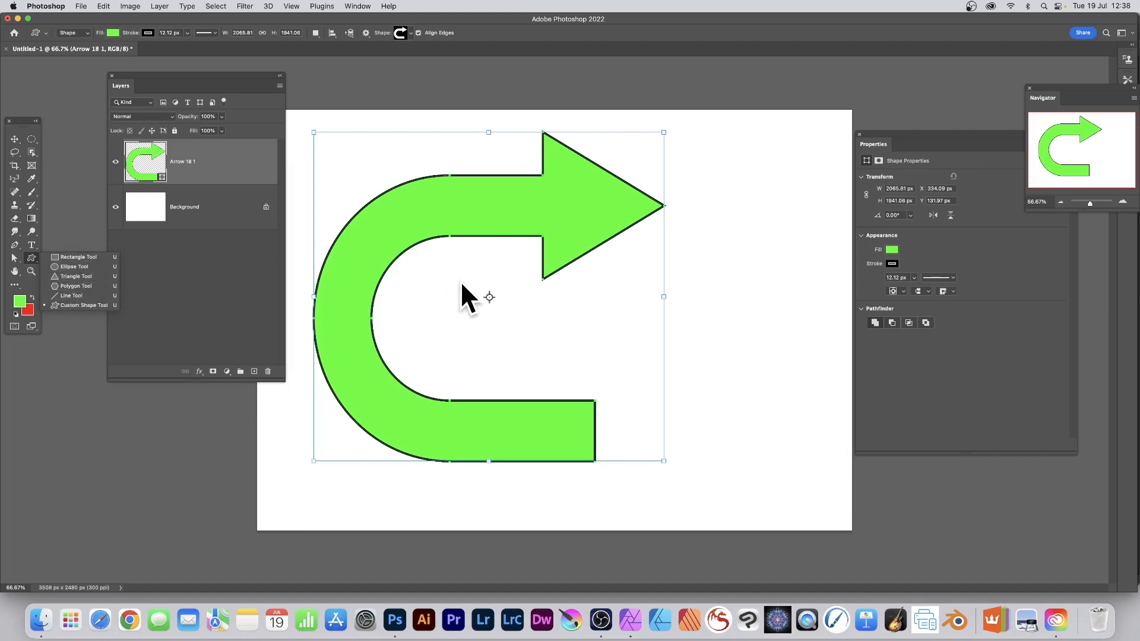
click(83, 306)
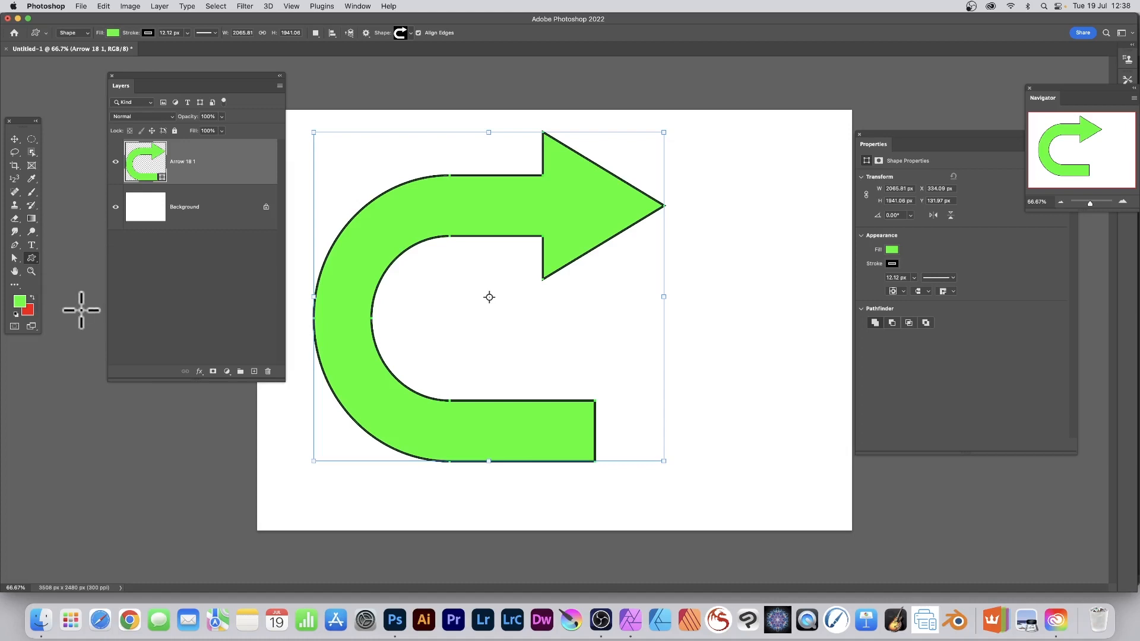
key(super+z)
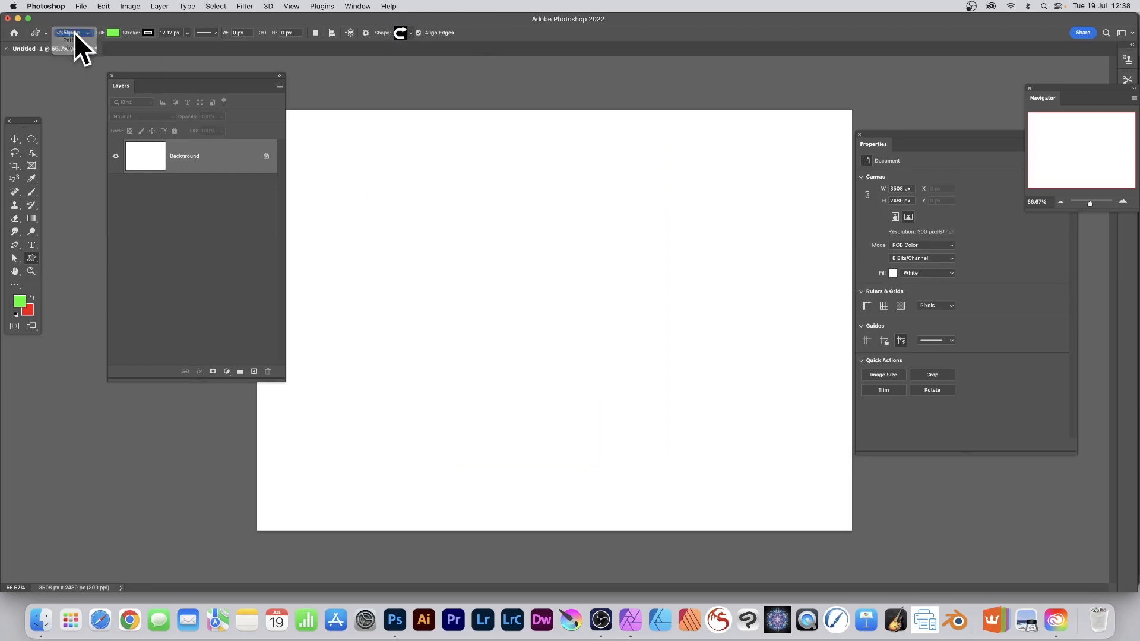
- Choose the film frame shape from the Film group of the legacy default shapes
click(410, 33)
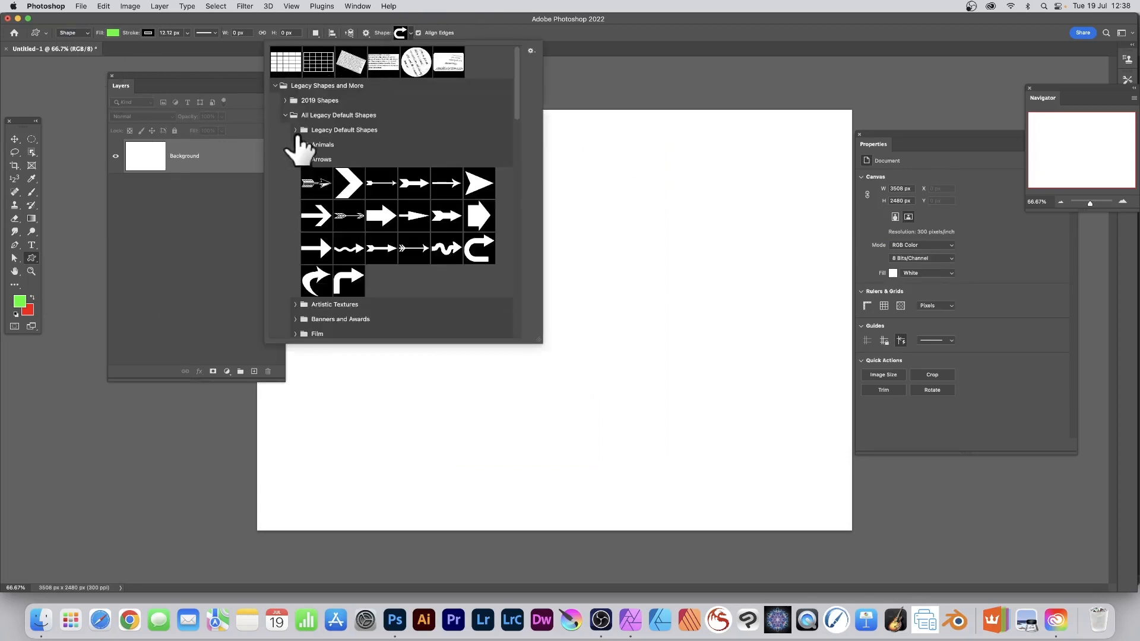
scroll(329, 146, down, 5)
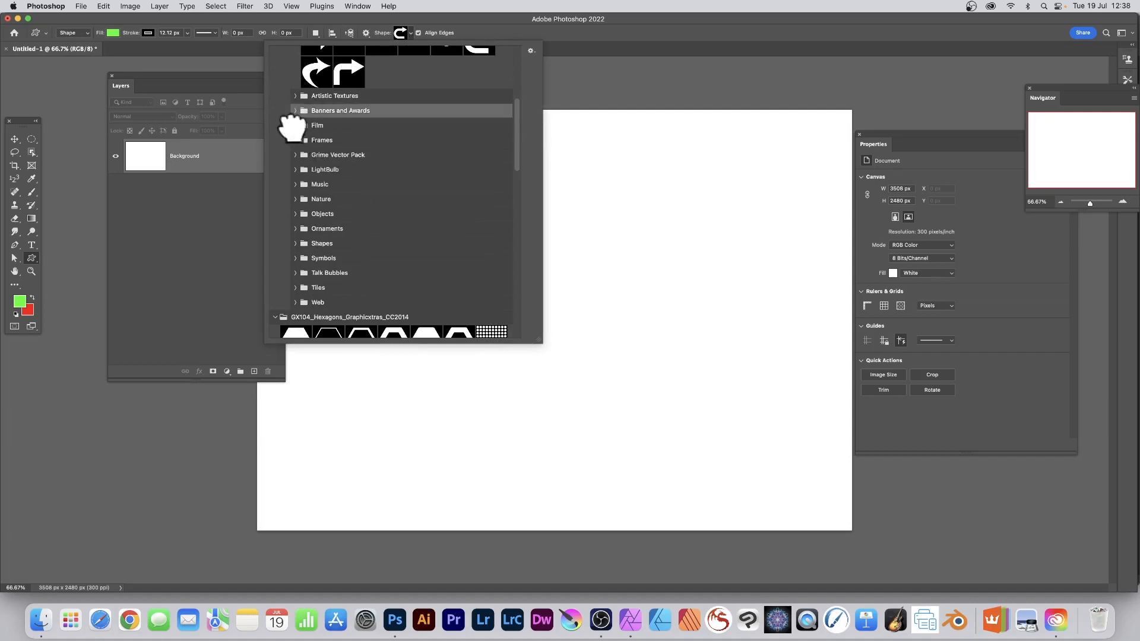
click(295, 125)
click(316, 149)
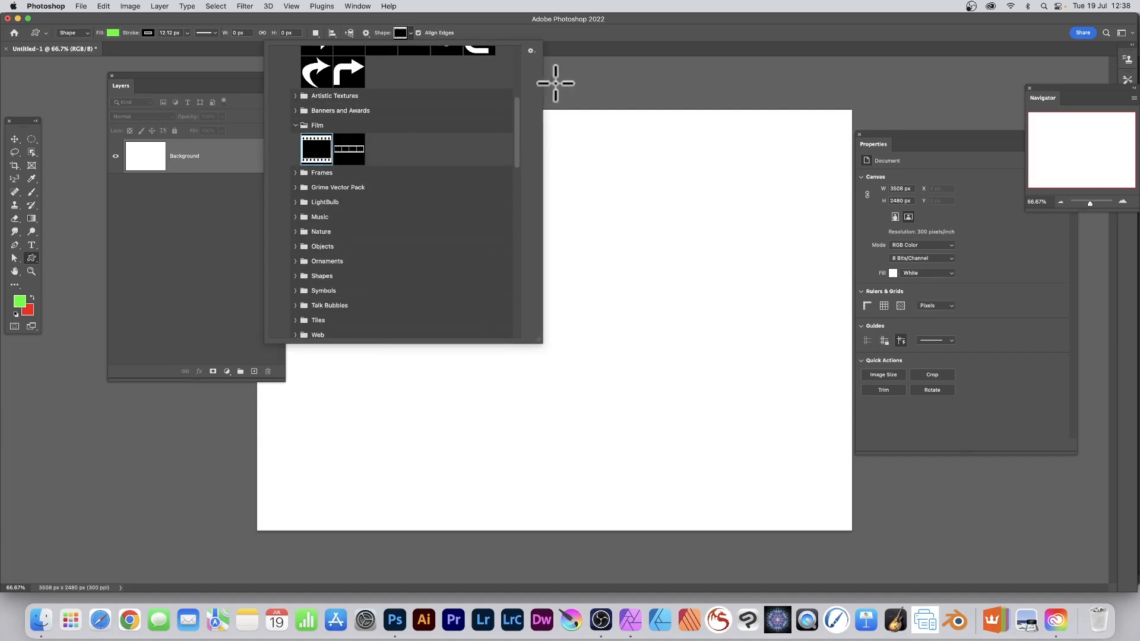
- Choose the left hand shape from the Objects group and draw it about 1536 by 1697 px on the canvas
click(294, 248)
click(296, 249)
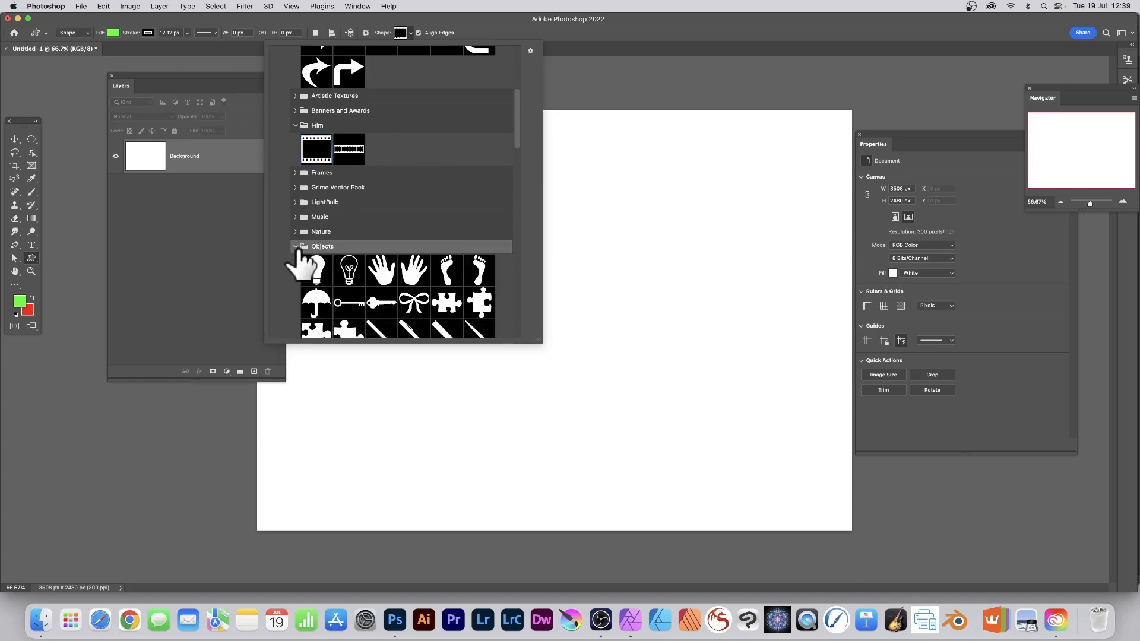
scroll(381, 241, down, 2)
click(379, 239)
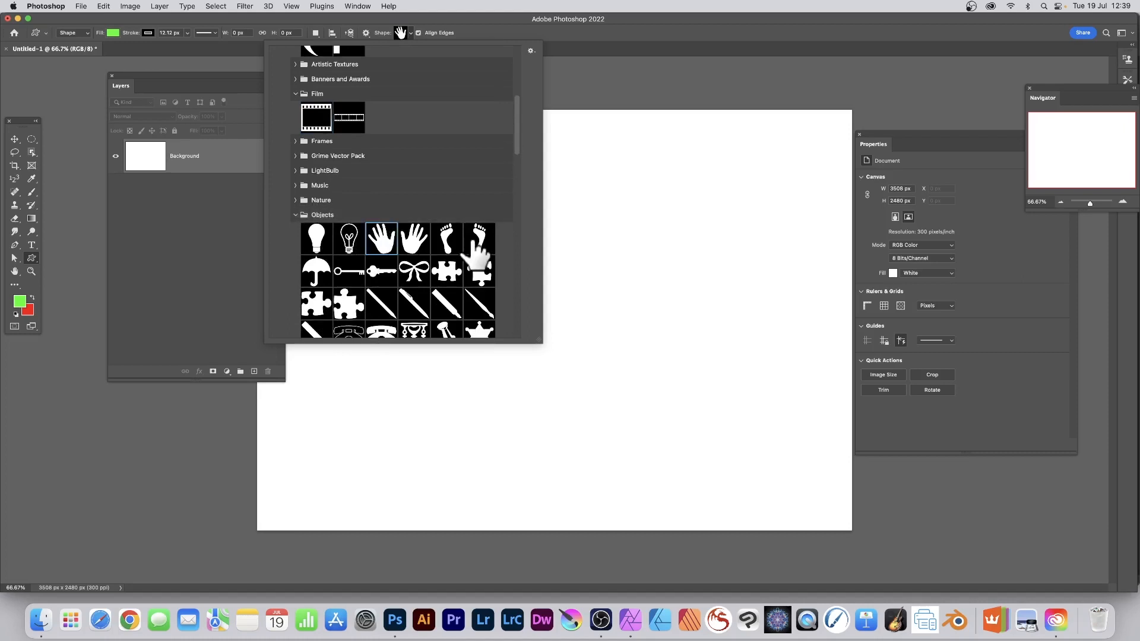
scroll(468, 243, down, 1)
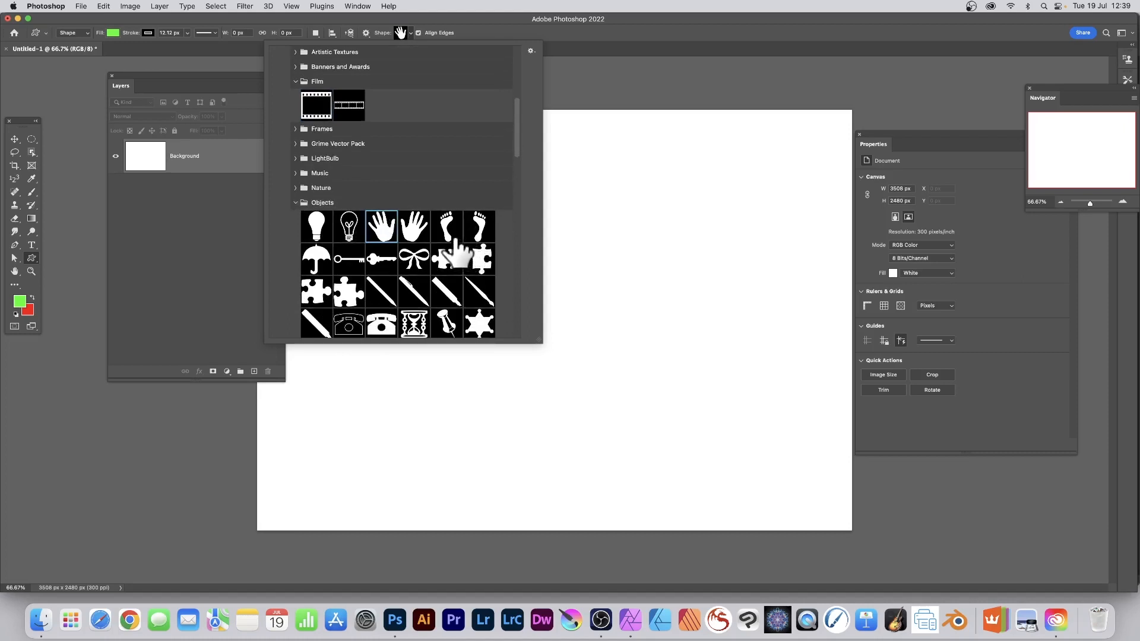
click(632, 38)
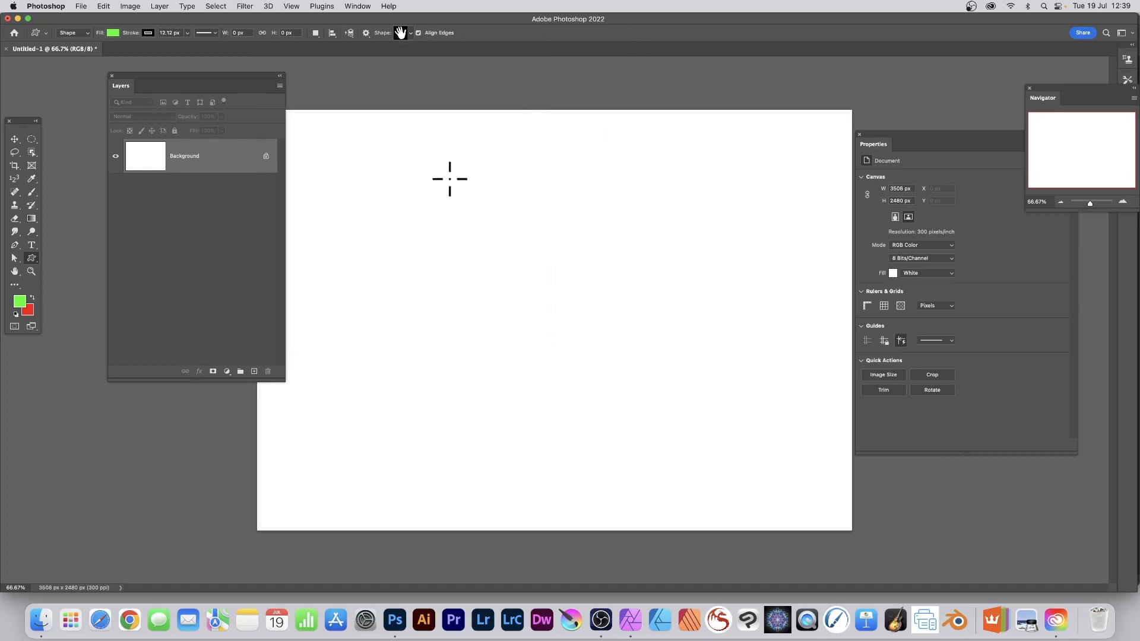
drag(410, 153, 663, 438)
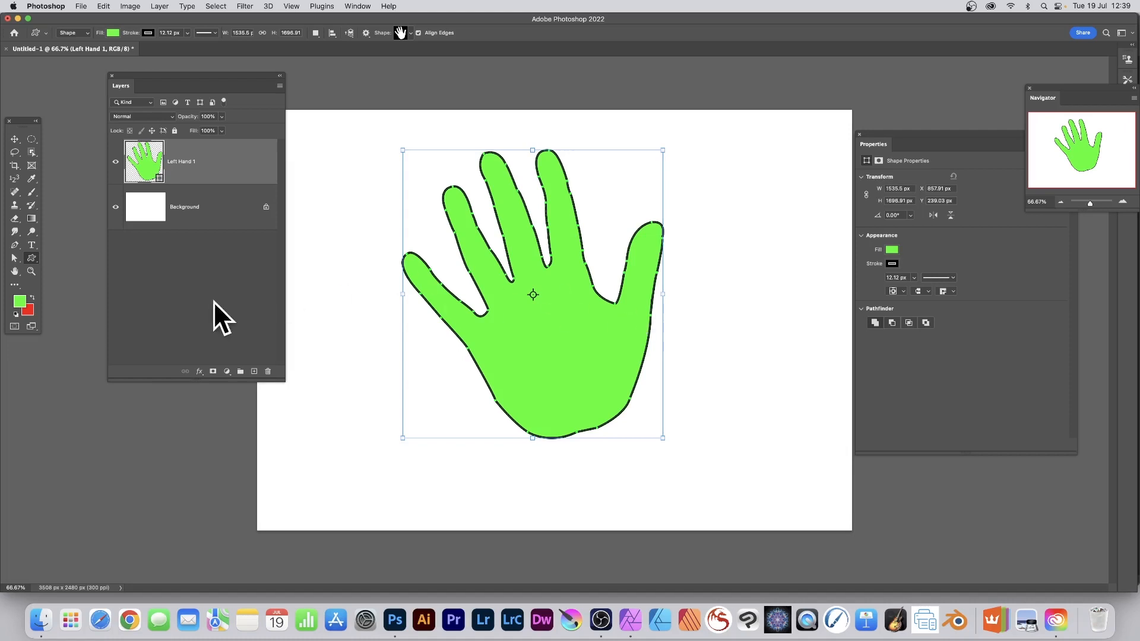
- Reshape the tip of the hand's little finger by pulling its path point with the Direct Selection Tool
drag(13, 257, 38, 254)
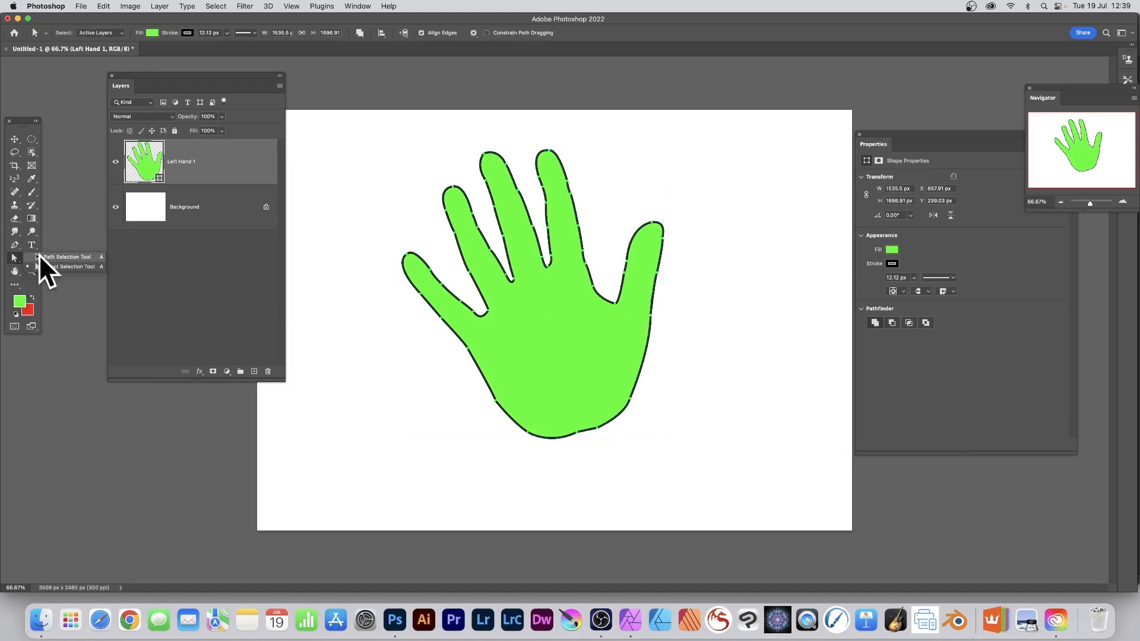
click(65, 267)
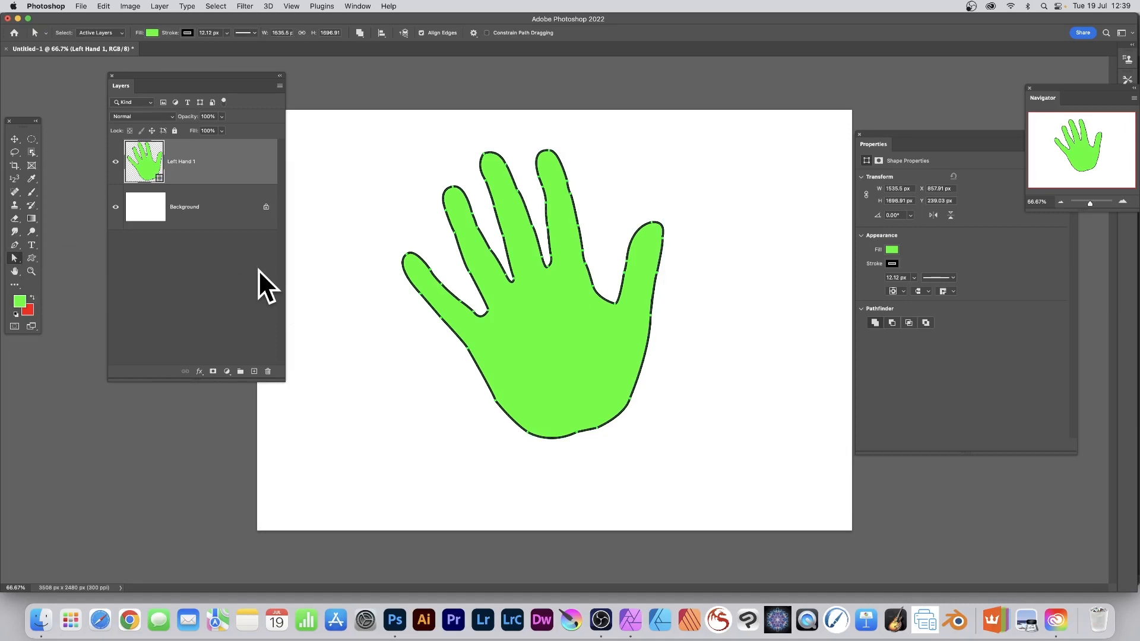
drag(386, 278, 401, 230)
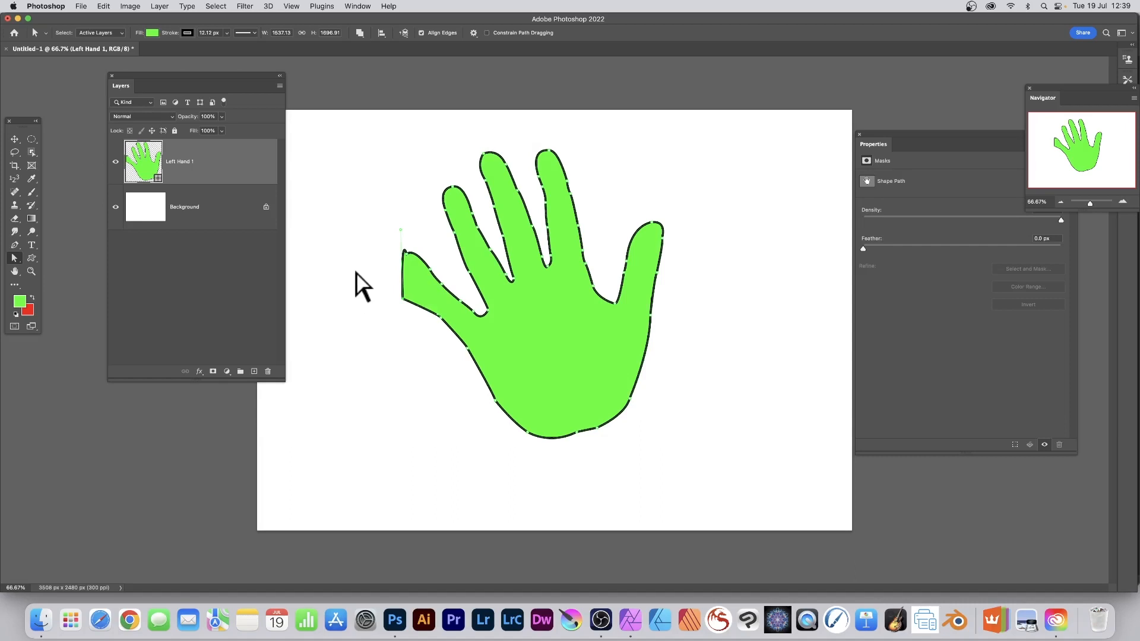
- Delete the hand and draw the four-pointed crown from the Objects shapes, about 1358 by 1152 px, in the canvas's upper right area
key(BackSpace)
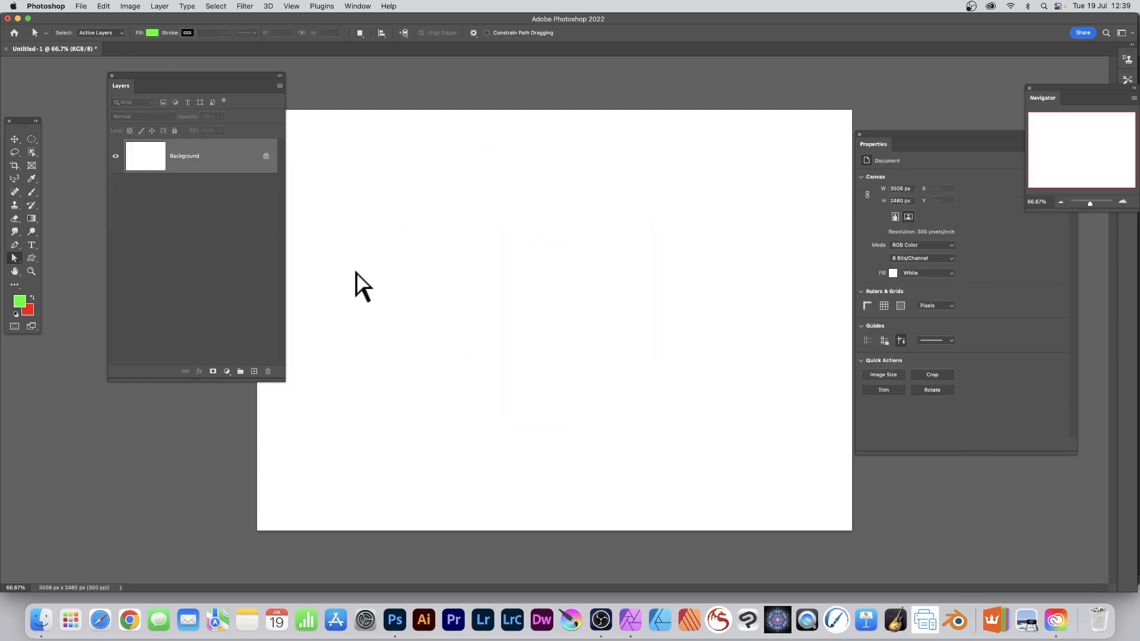
click(29, 257)
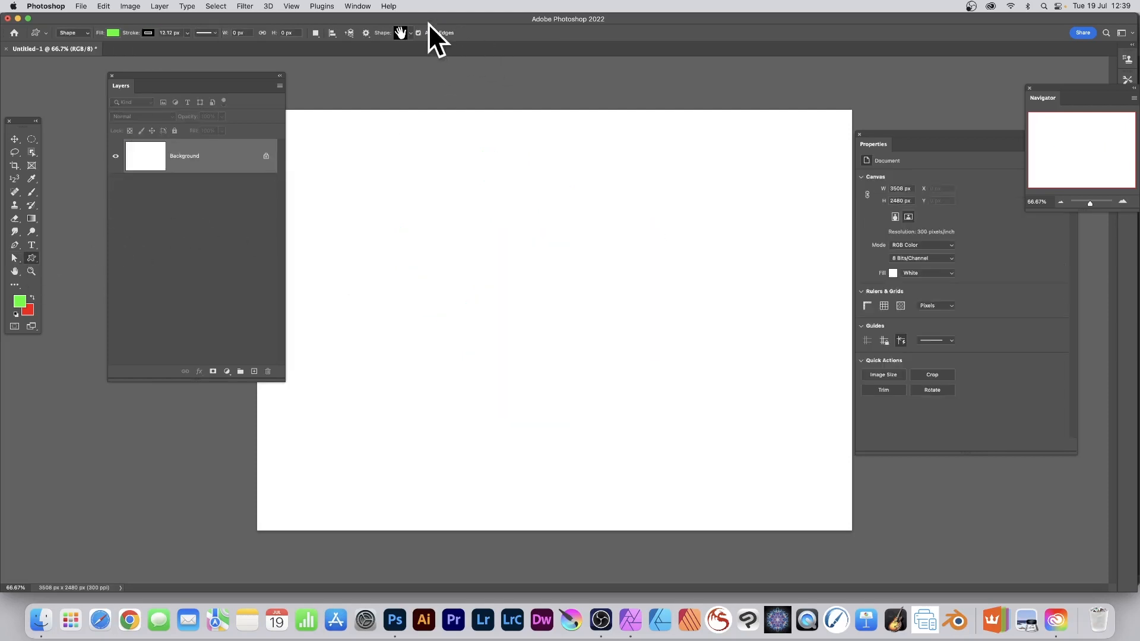
click(408, 33)
scroll(389, 158, down, 5)
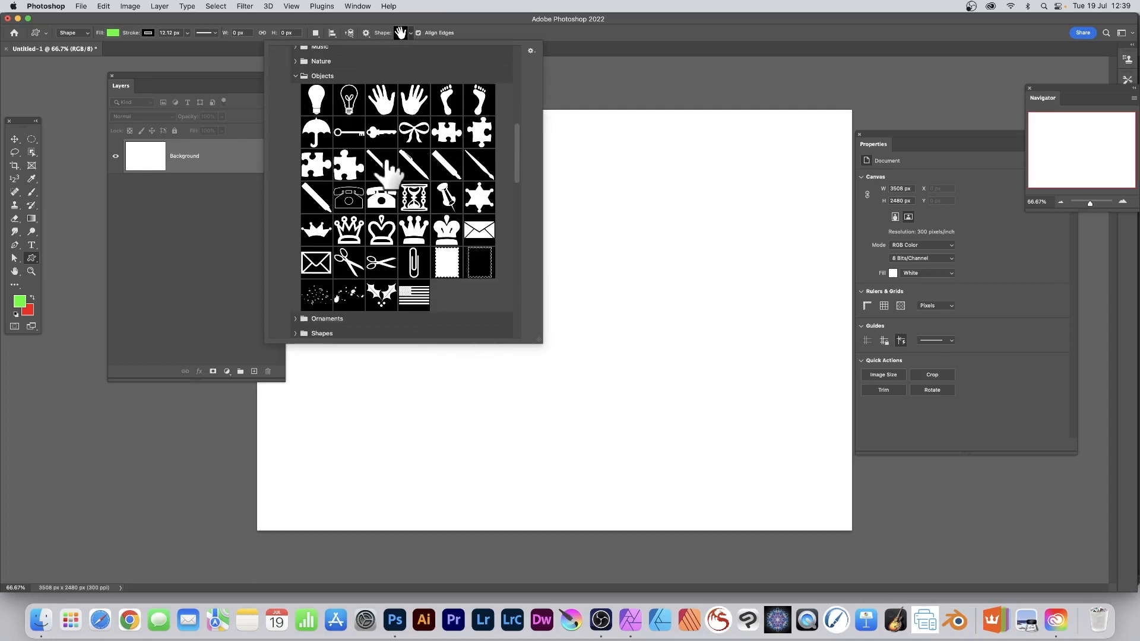
click(413, 230)
drag(557, 158, 789, 354)
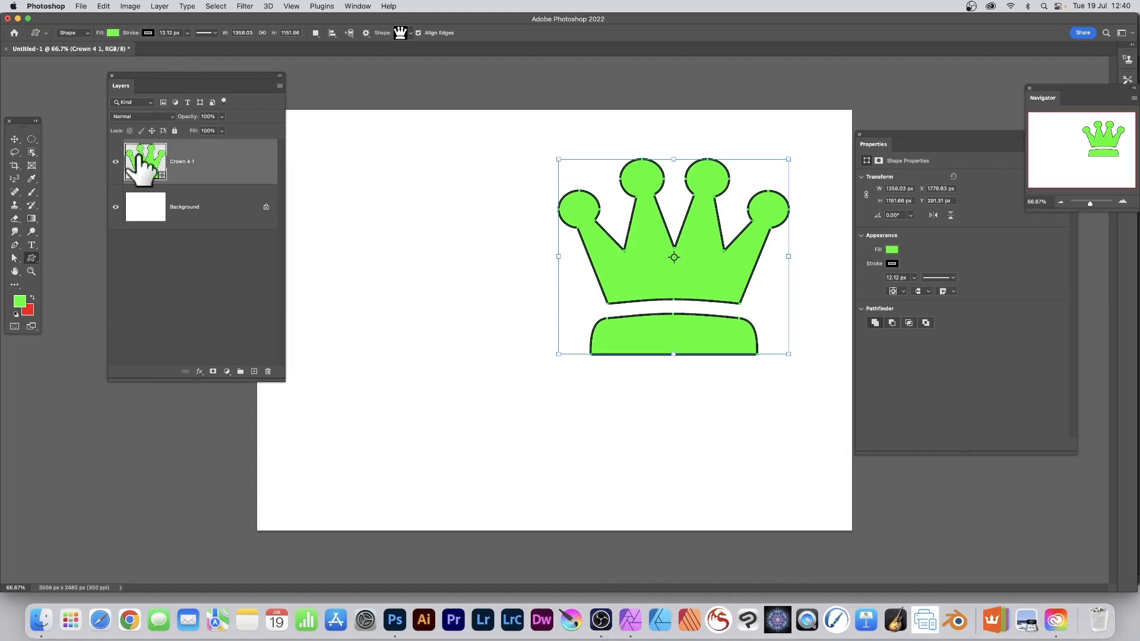
- Try a solid red fill, a gradient and a pattern fill on the crown
click(113, 30)
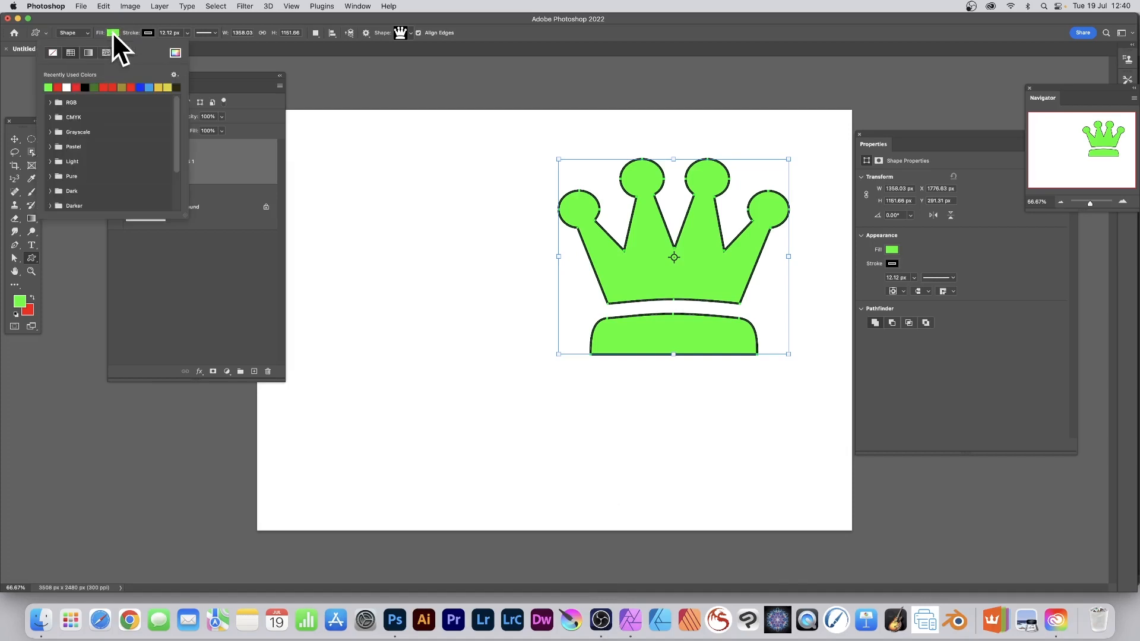
click(106, 87)
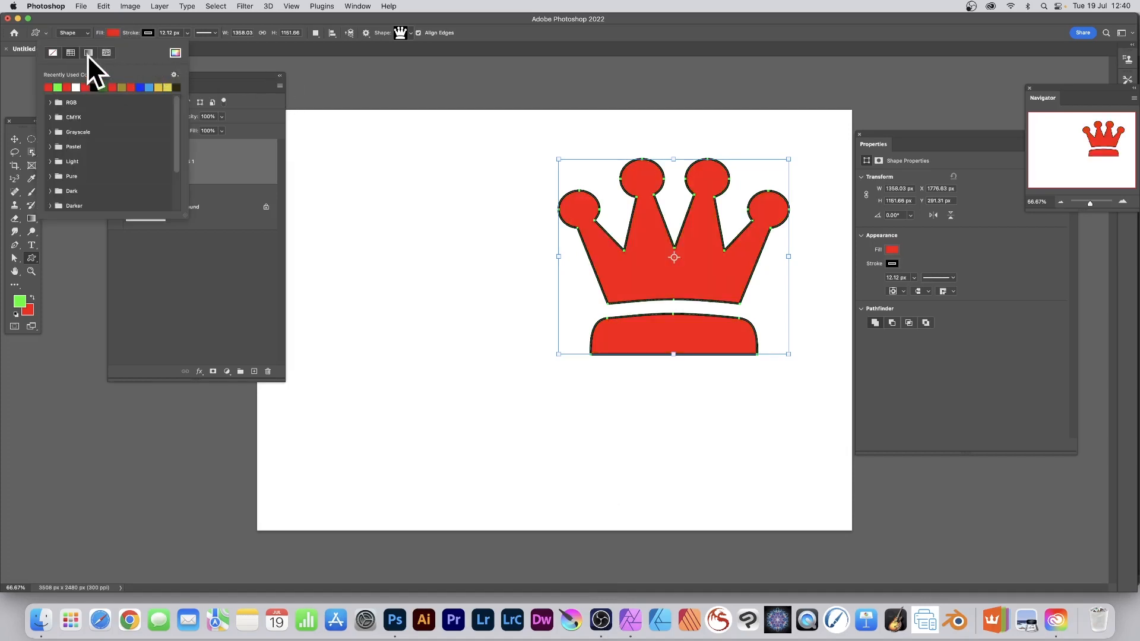
click(88, 52)
click(107, 52)
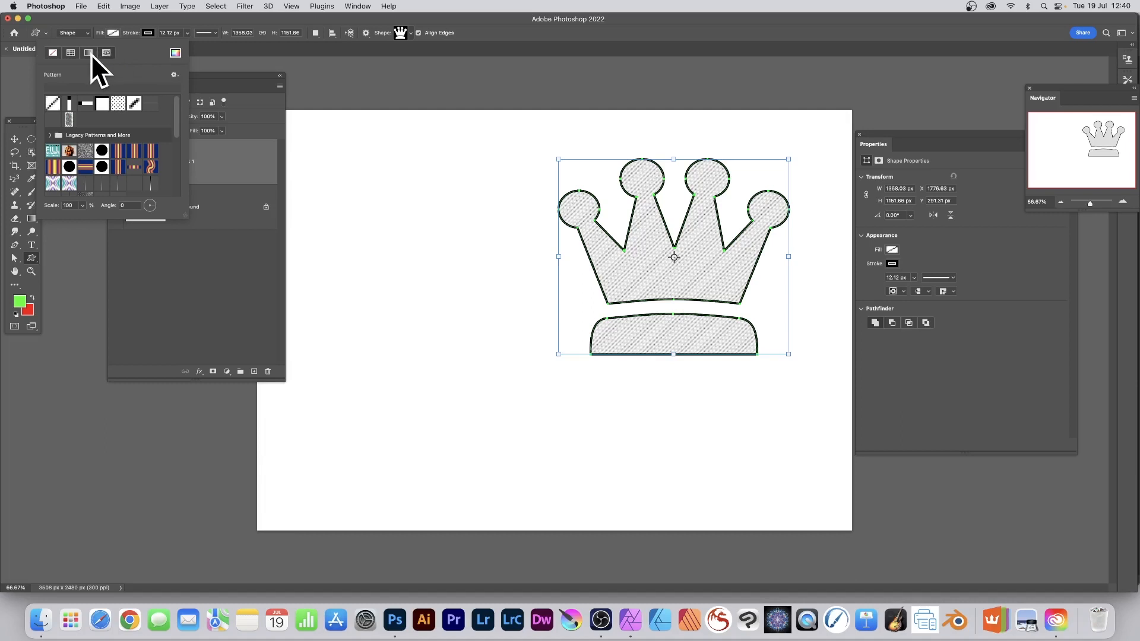
- Fill the crown with the linear orange-yellow-orange gradient preset
click(89, 52)
click(102, 119)
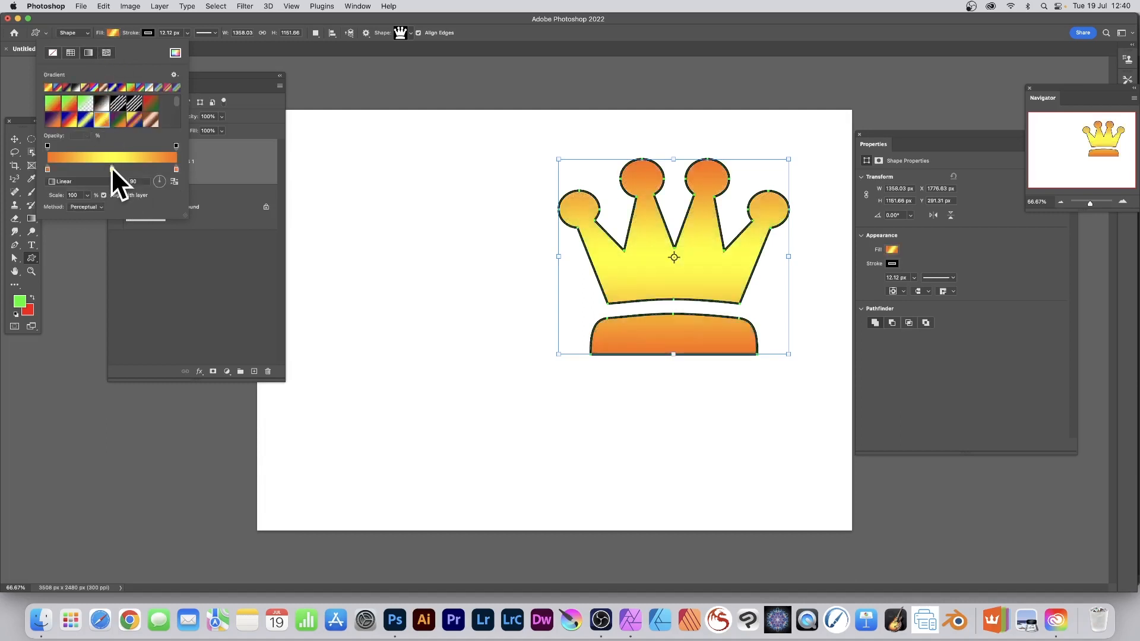
drag(145, 181, 119, 177)
click(470, 27)
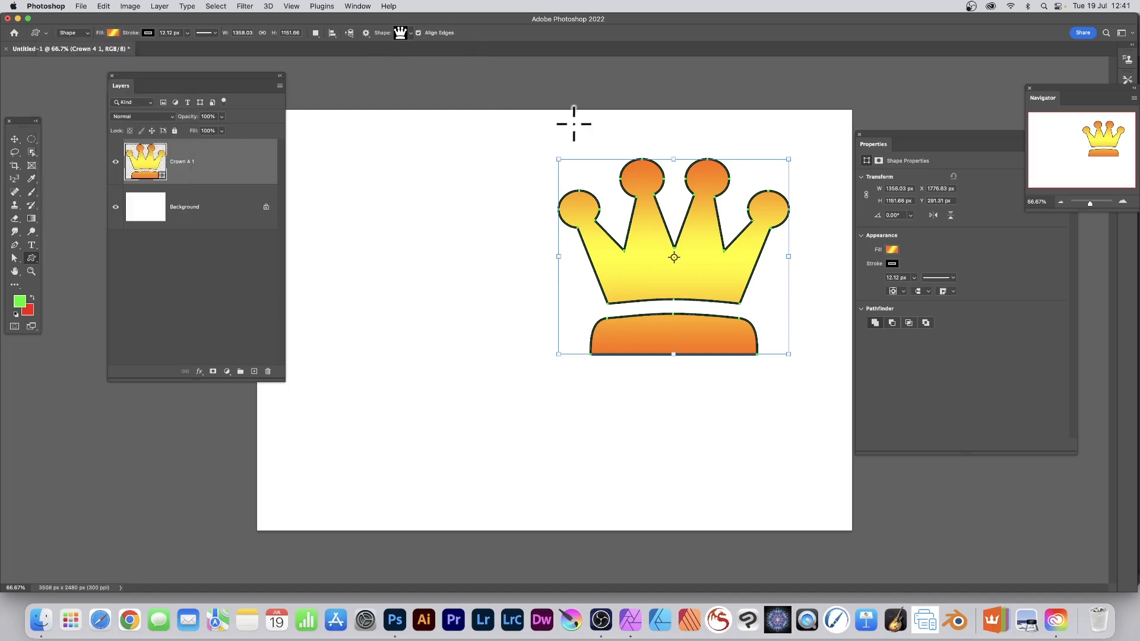
- Look at the crown's path options and change its outline to the dotted stroke style
click(365, 33)
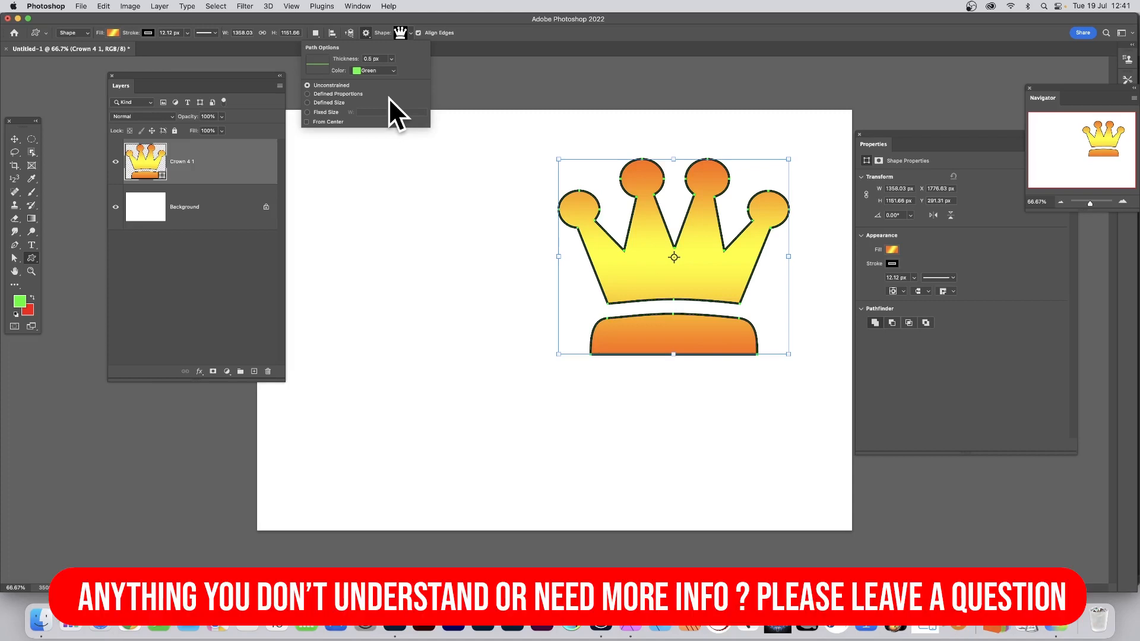
click(215, 33)
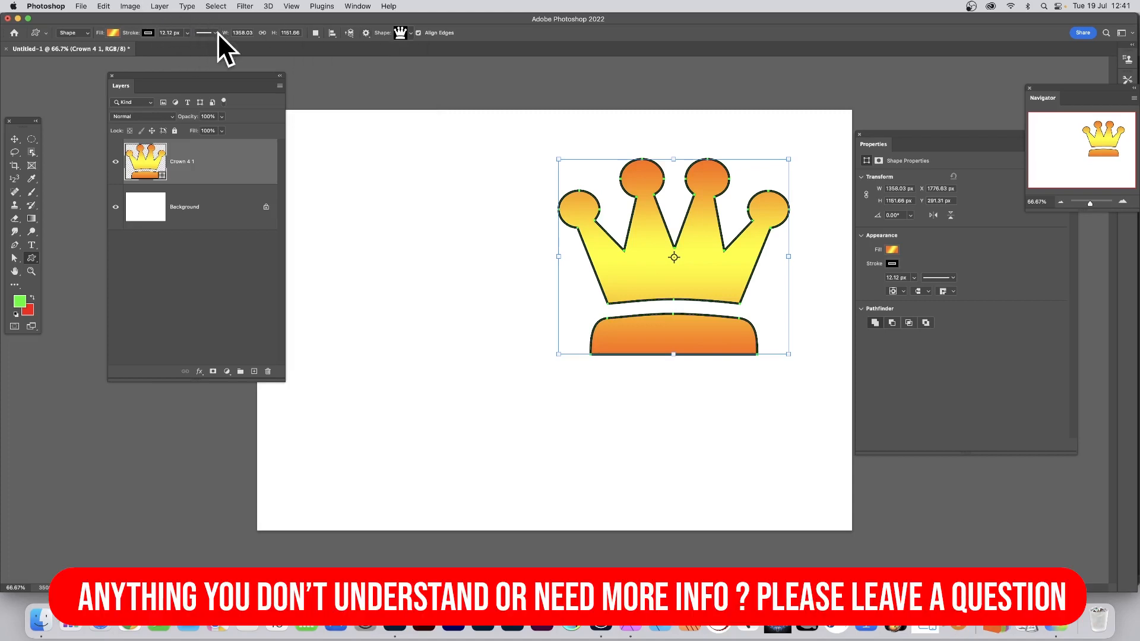
click(191, 96)
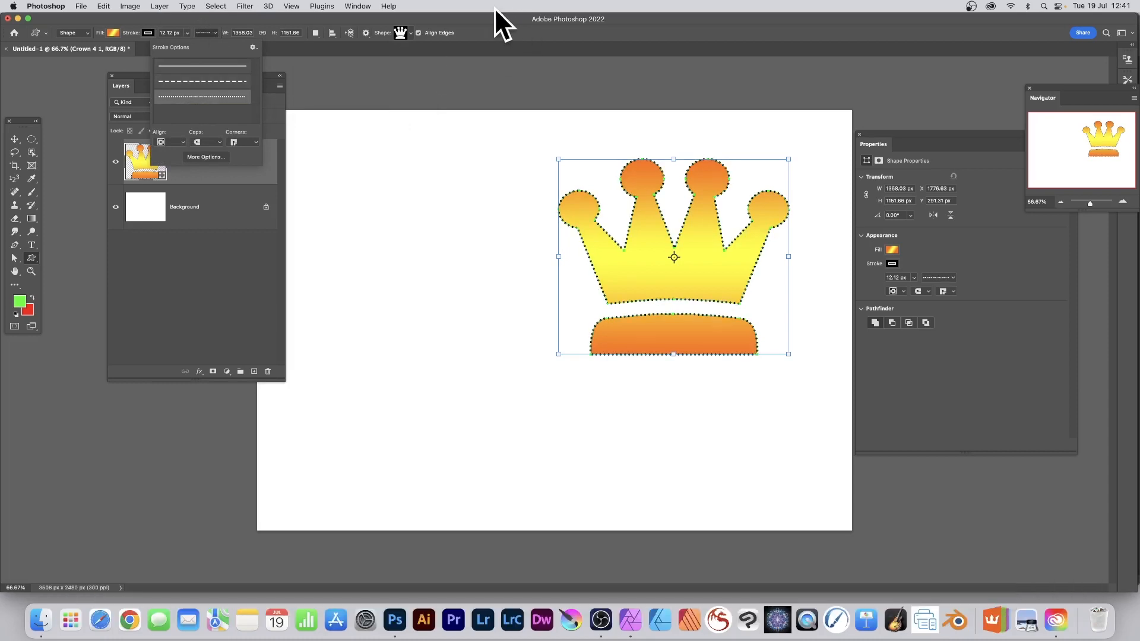
- Delete the gradient-filled crown layer and draw the crown in Path mode, about 1966 by 1562 px, in the canvas's upper middle
click(478, 18)
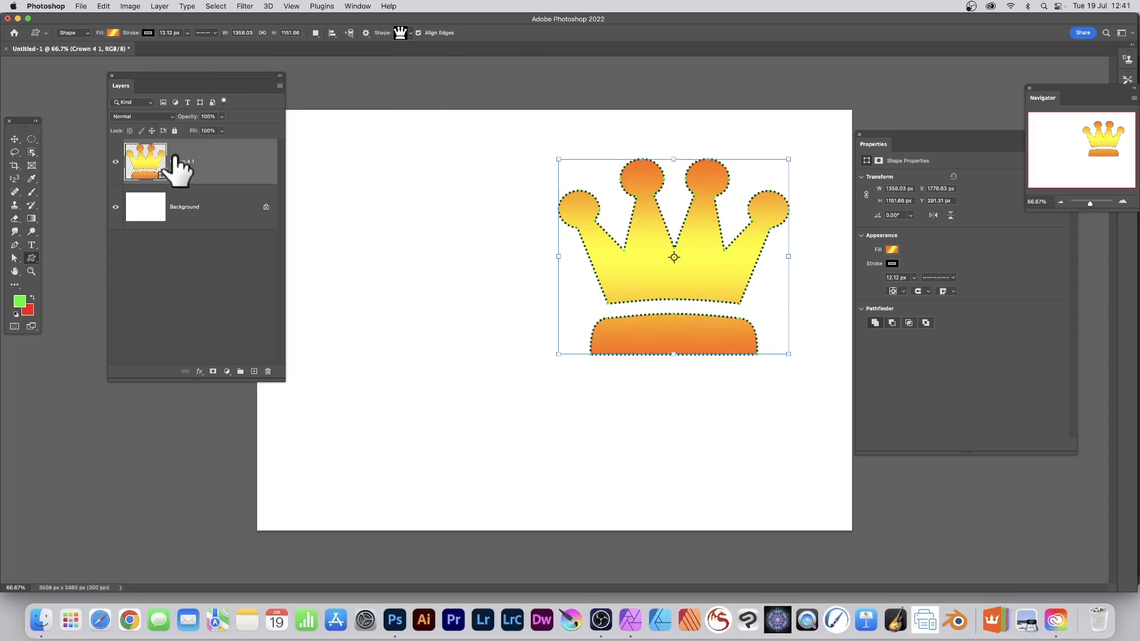
key(Delete)
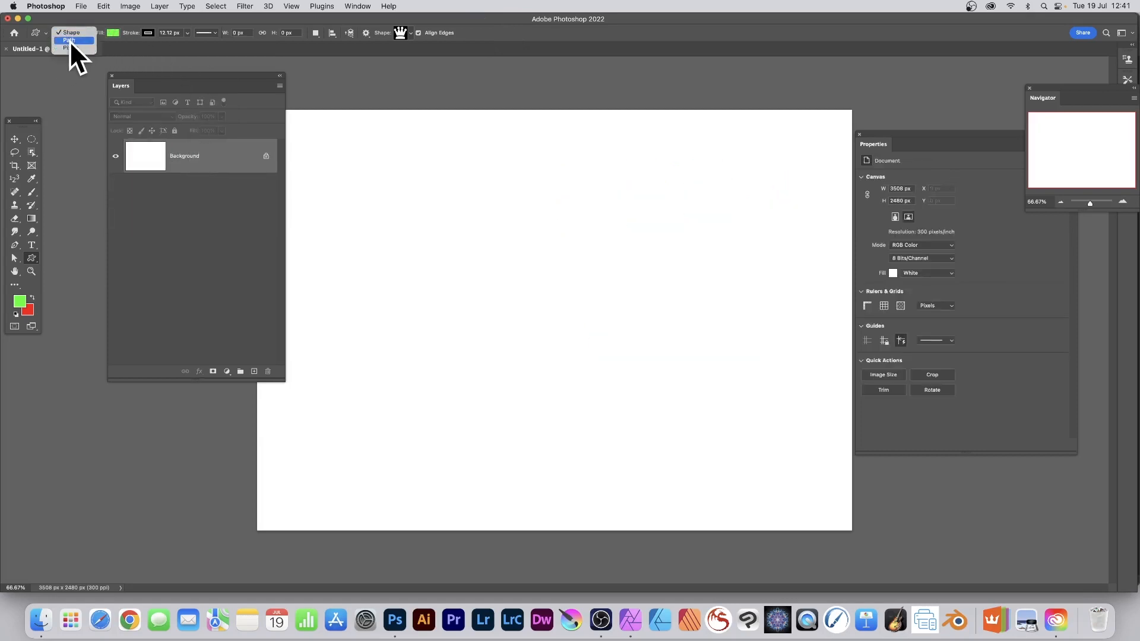
click(71, 40)
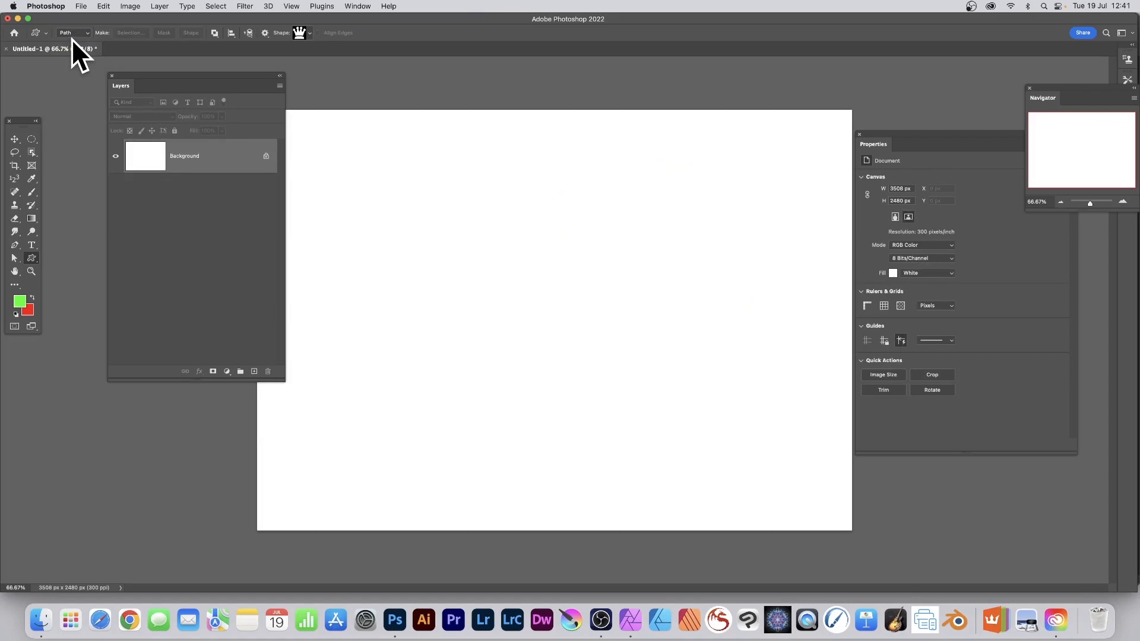
drag(368, 145, 701, 409)
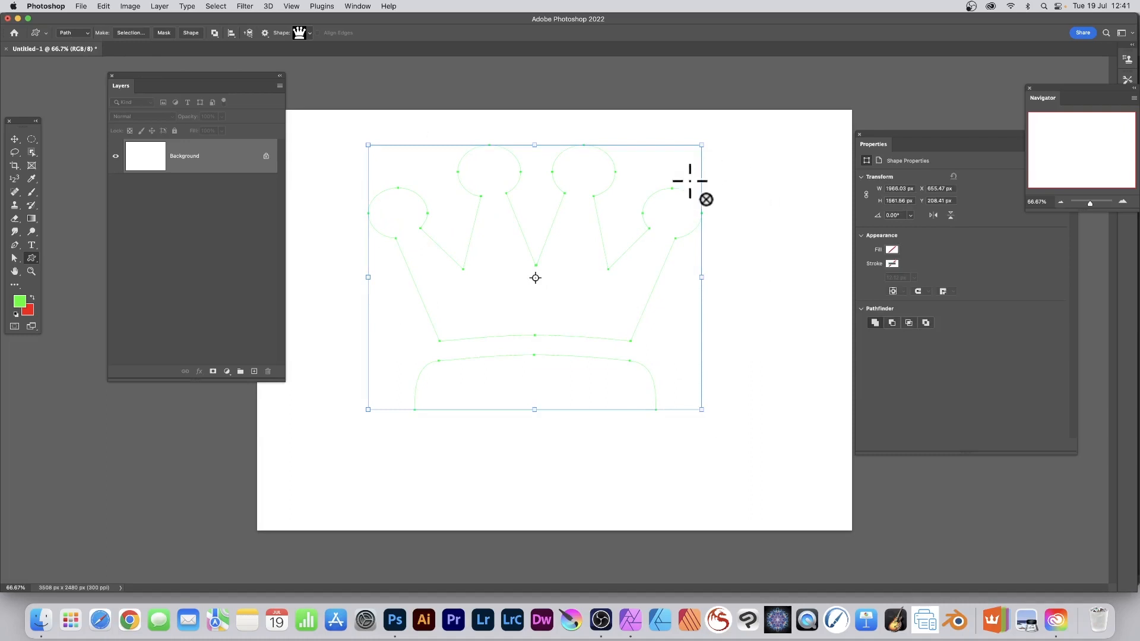
- Look at the Horizontal Type tool for placing text on the crown path and at the Render filters
click(31, 244)
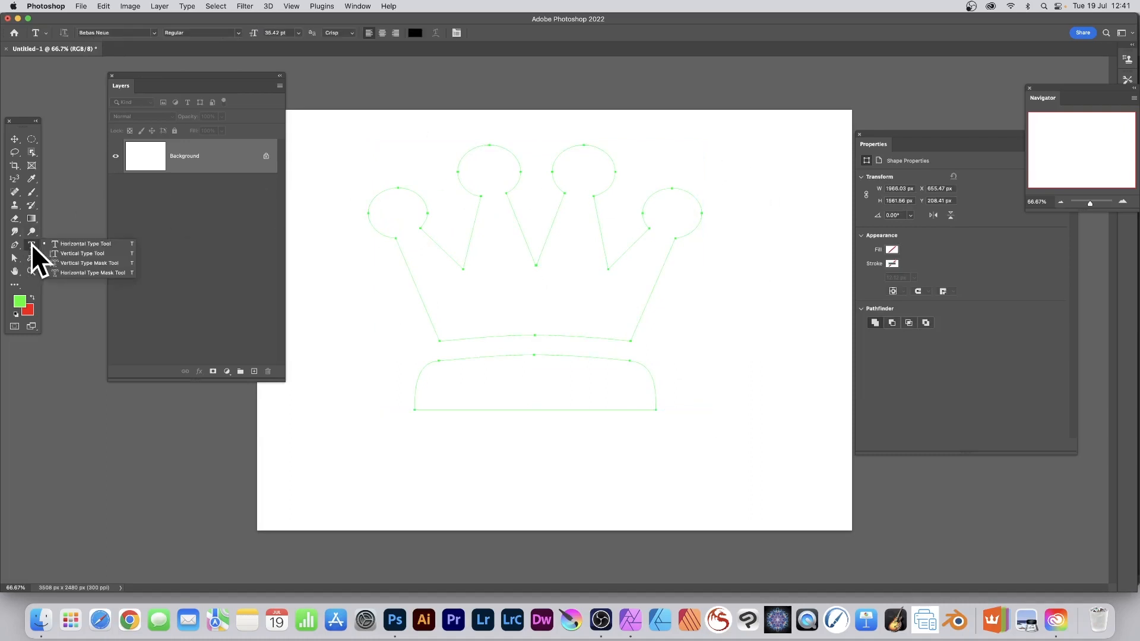
click(67, 244)
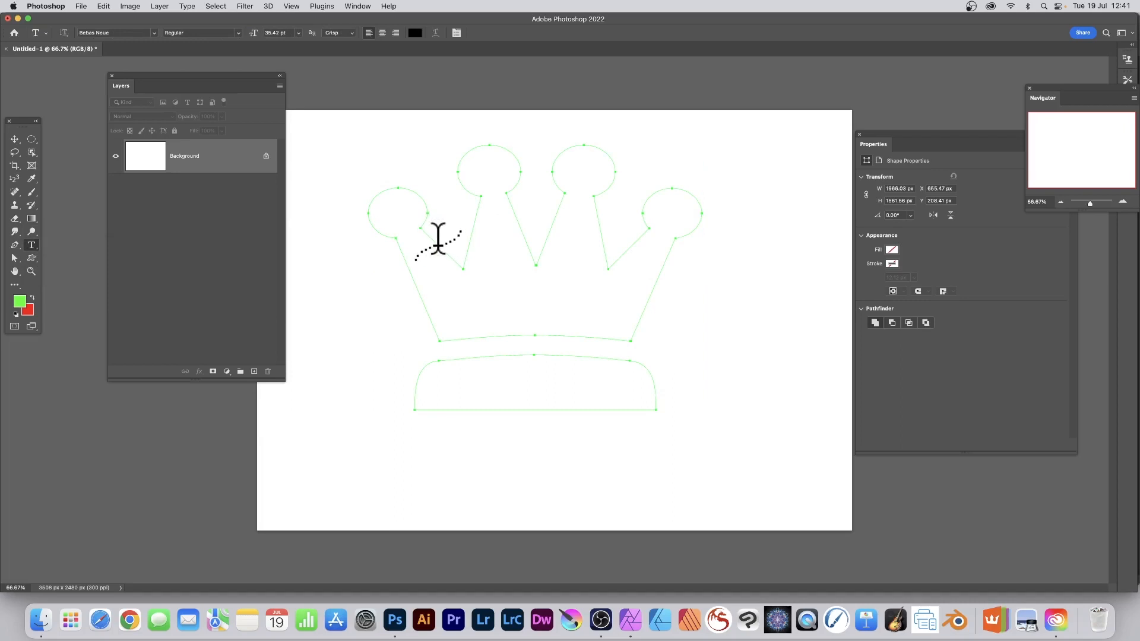
click(244, 6)
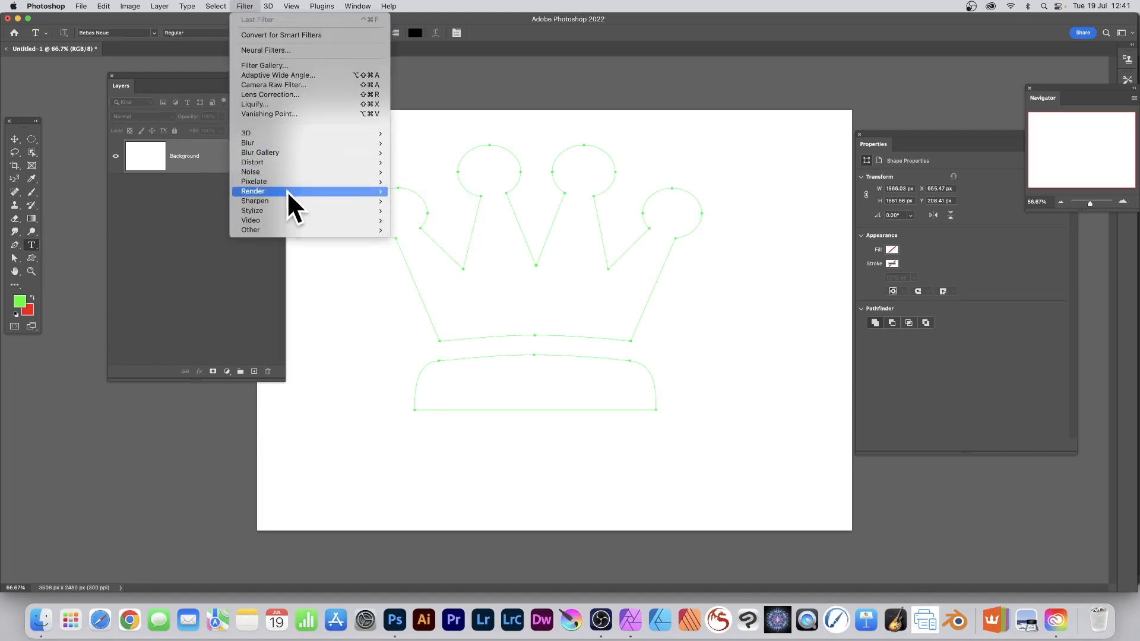
mouse_move(288, 192)
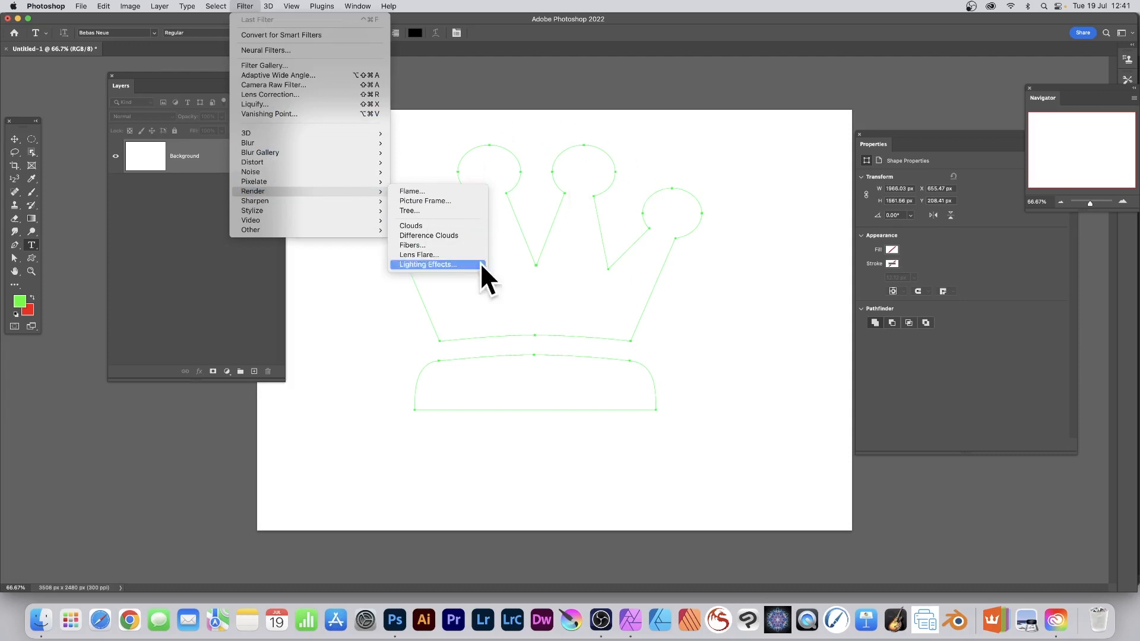
click(565, 37)
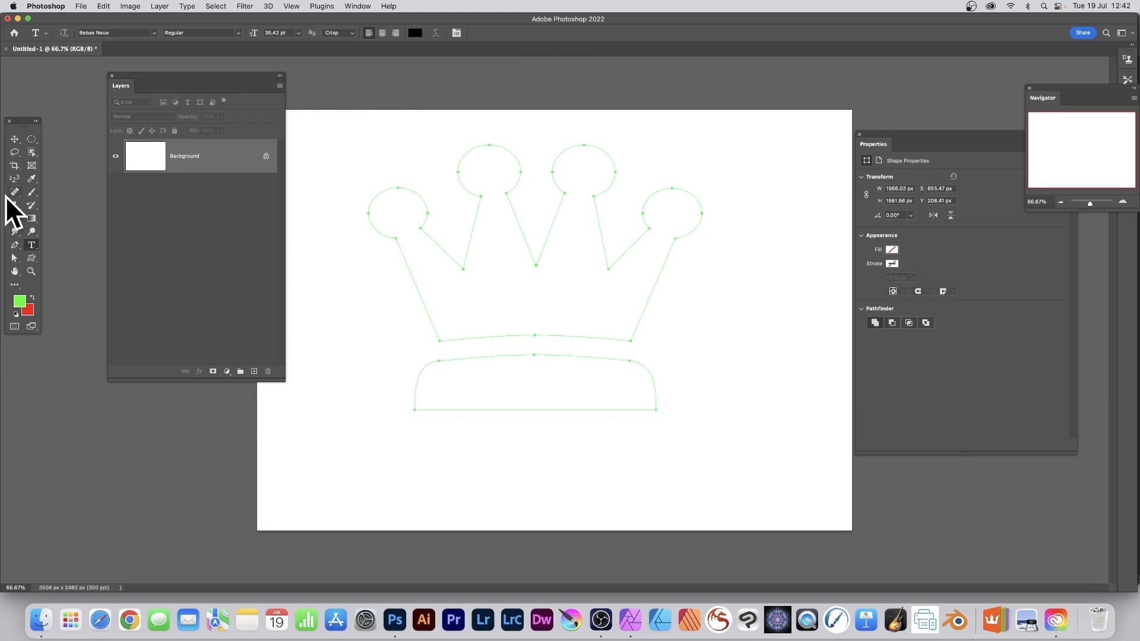
- Delete the crown path and draw four green crowns of different sizes in Pixels mode across the canvas's upper area
key(Delete)
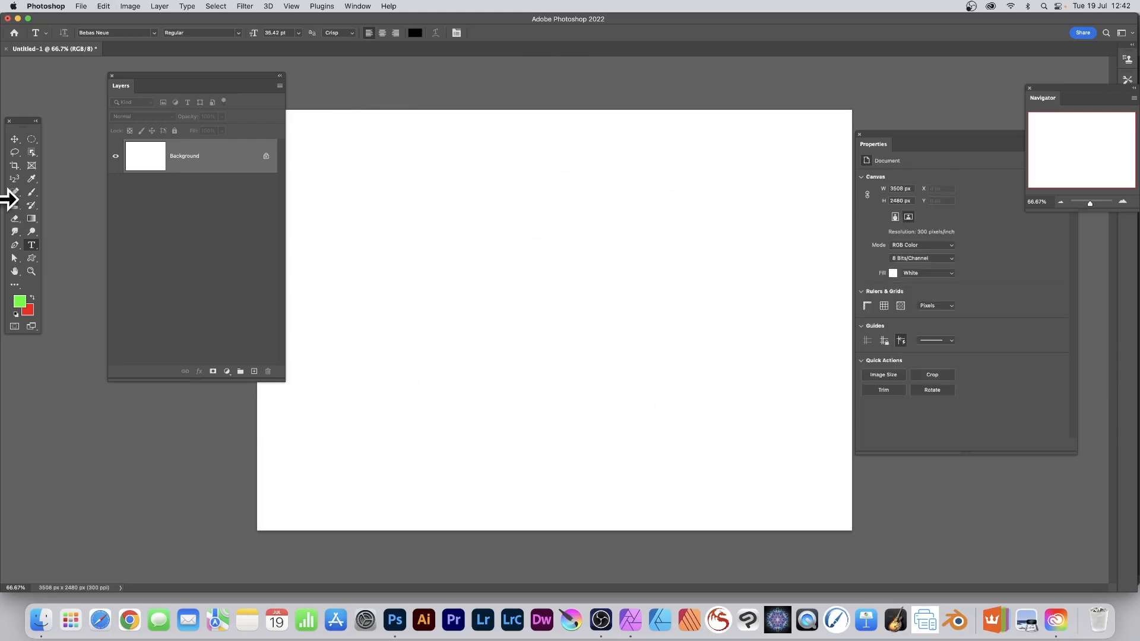
click(33, 257)
drag(33, 259, 91, 306)
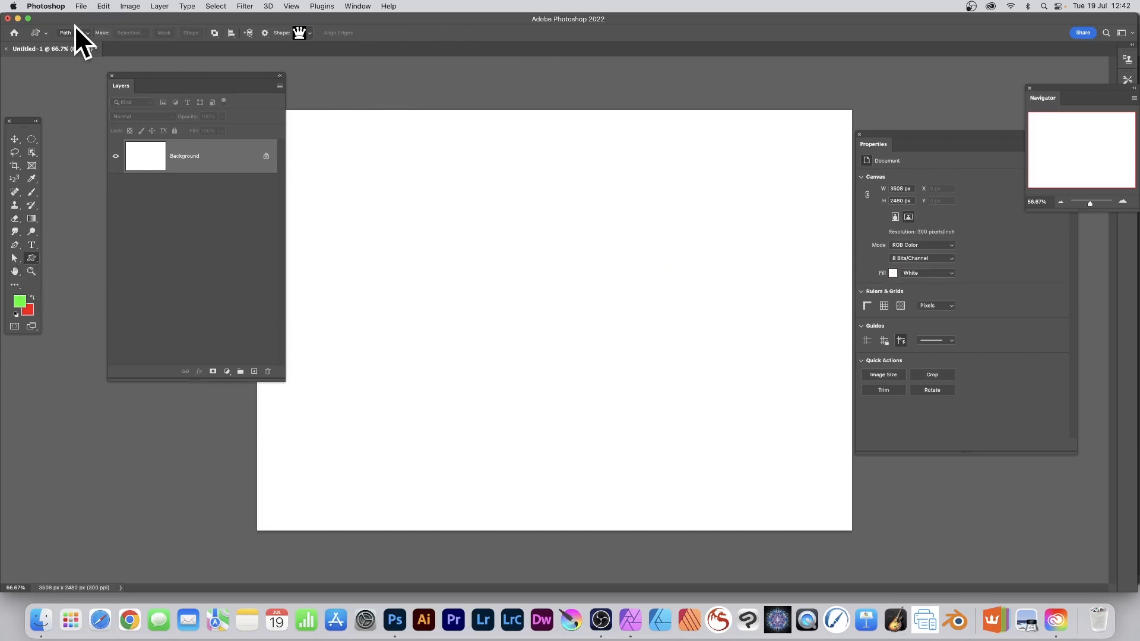
click(76, 40)
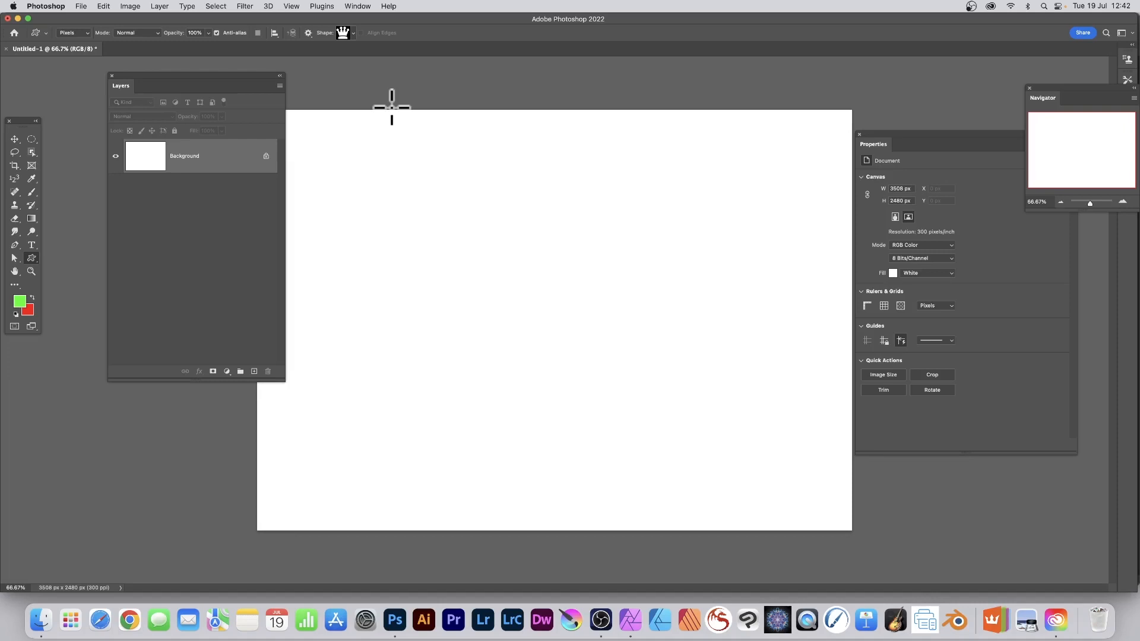
mouse_move(303, 142)
mouse_down()
mouse_move(395, 213)
mouse_move(456, 301)
mouse_move(479, 292)
mouse_up()
drag(502, 114, 606, 204)
drag(484, 222, 564, 305)
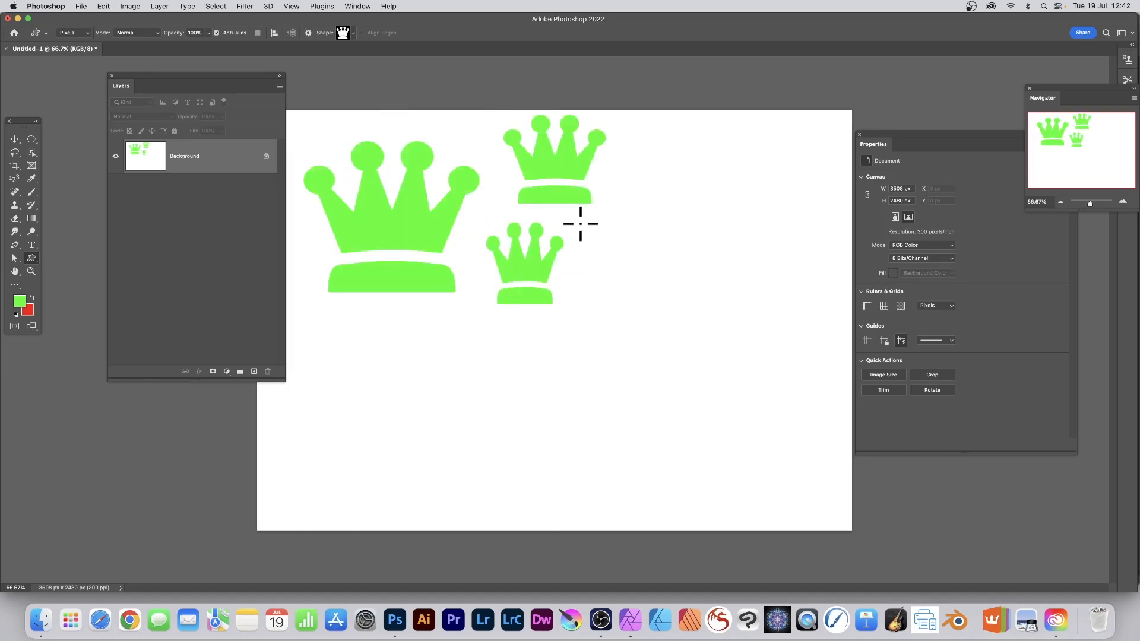
drag(581, 222, 630, 278)
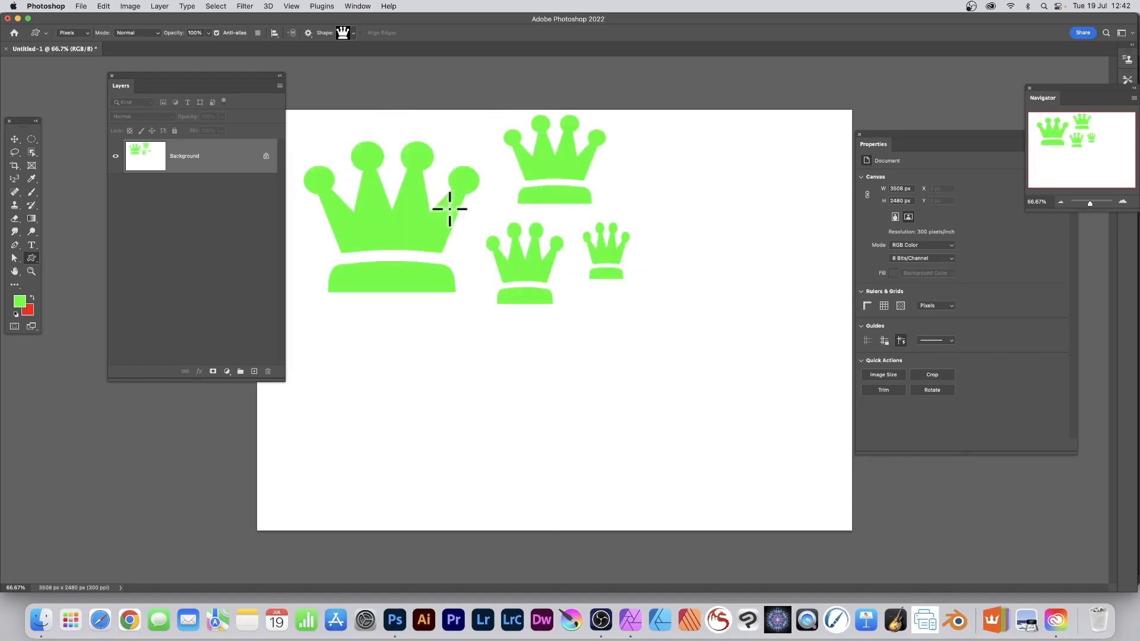
- Set the foreground color to orange and draw a medium and a small pixel crown beside the green ones
click(20, 303)
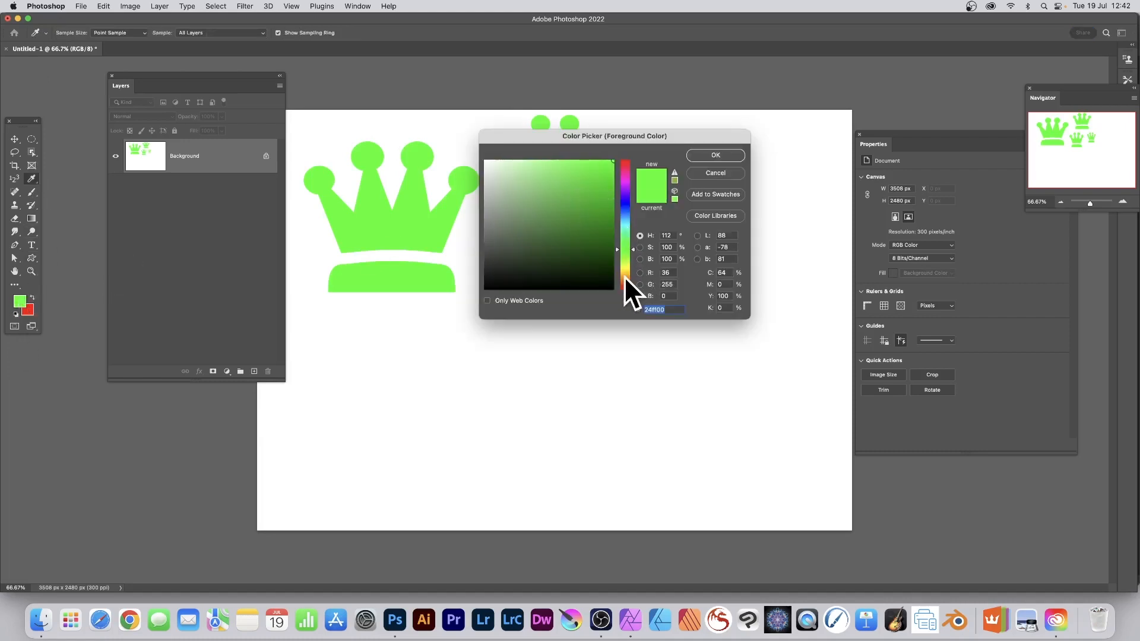
click(624, 282)
click(716, 155)
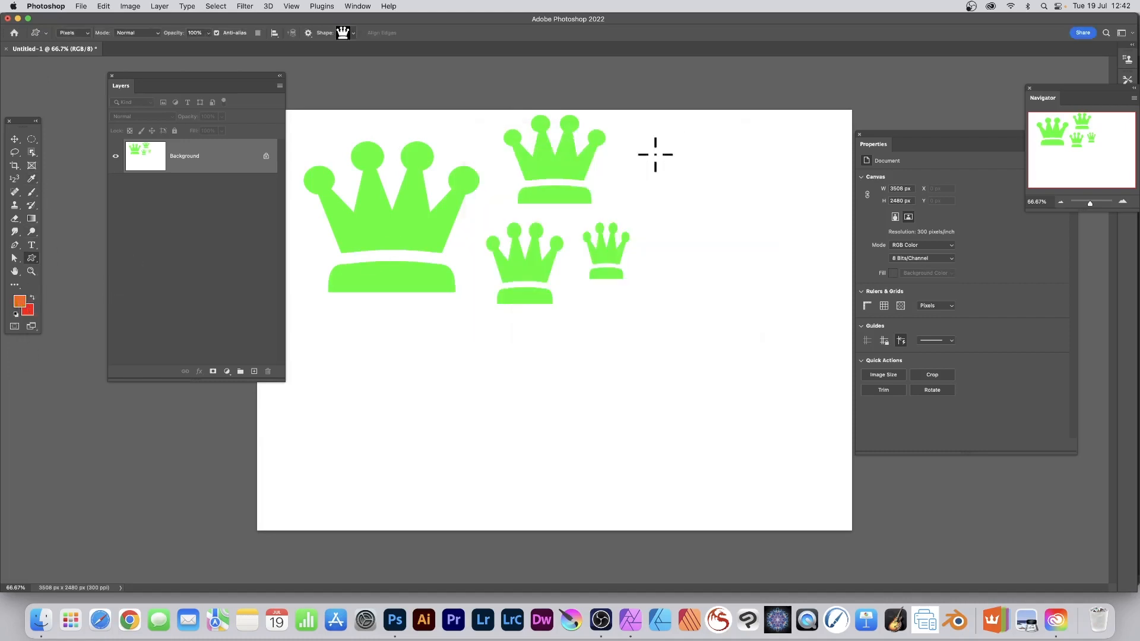
drag(612, 122, 667, 206)
drag(666, 205, 711, 212)
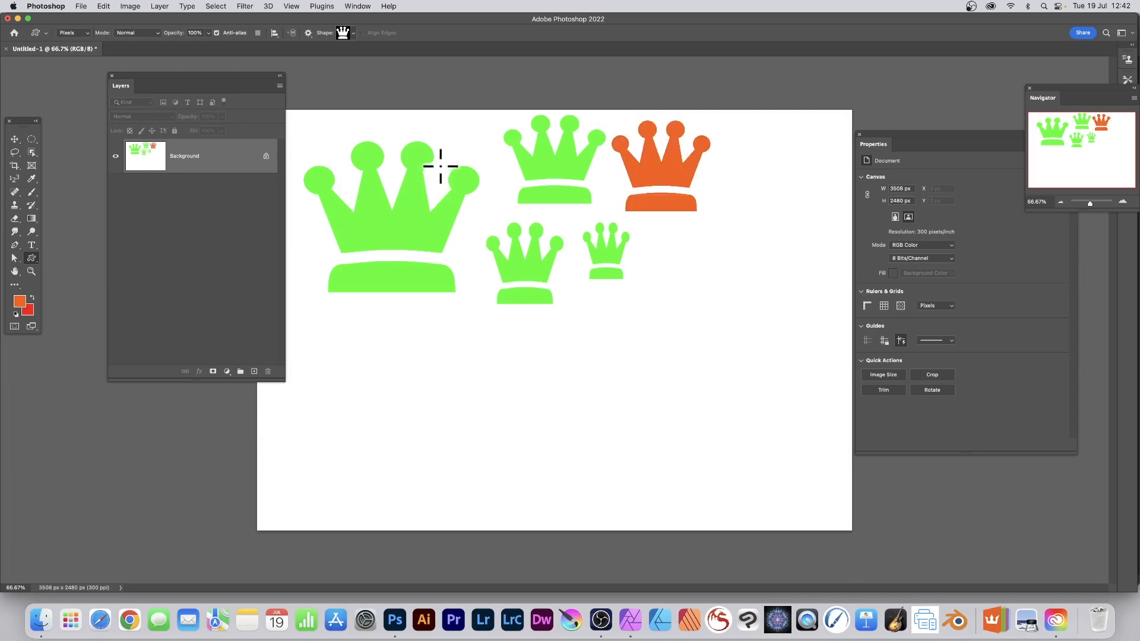
drag(432, 126, 474, 161)
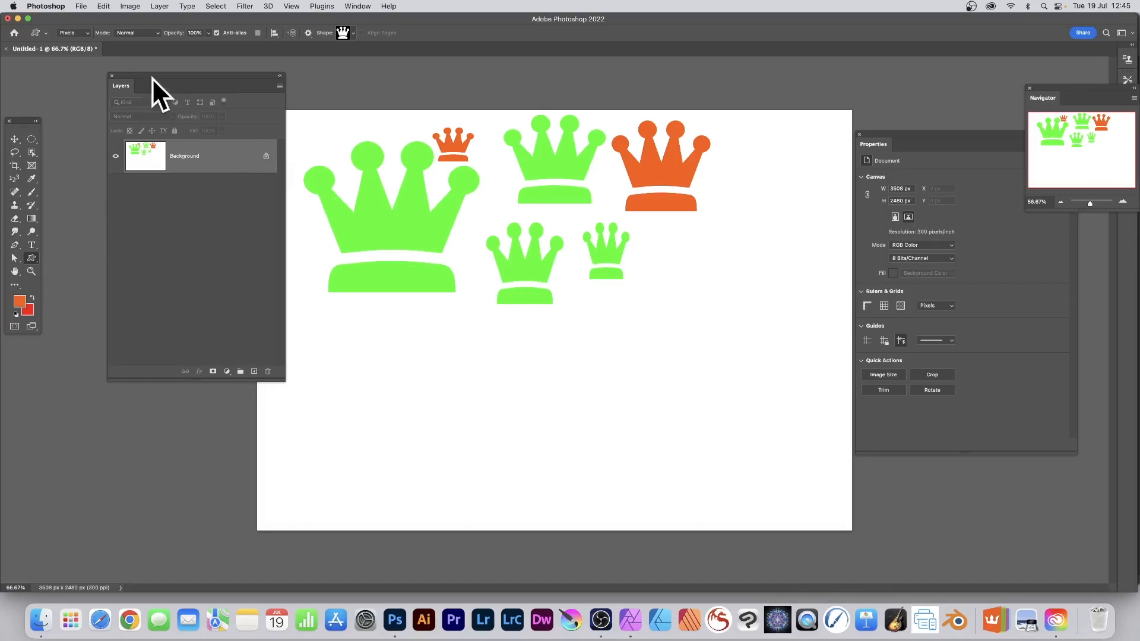
- Switch to Shape mode, try an orange crown about 973 by 919 px near the canvas center, and delete it
click(71, 17)
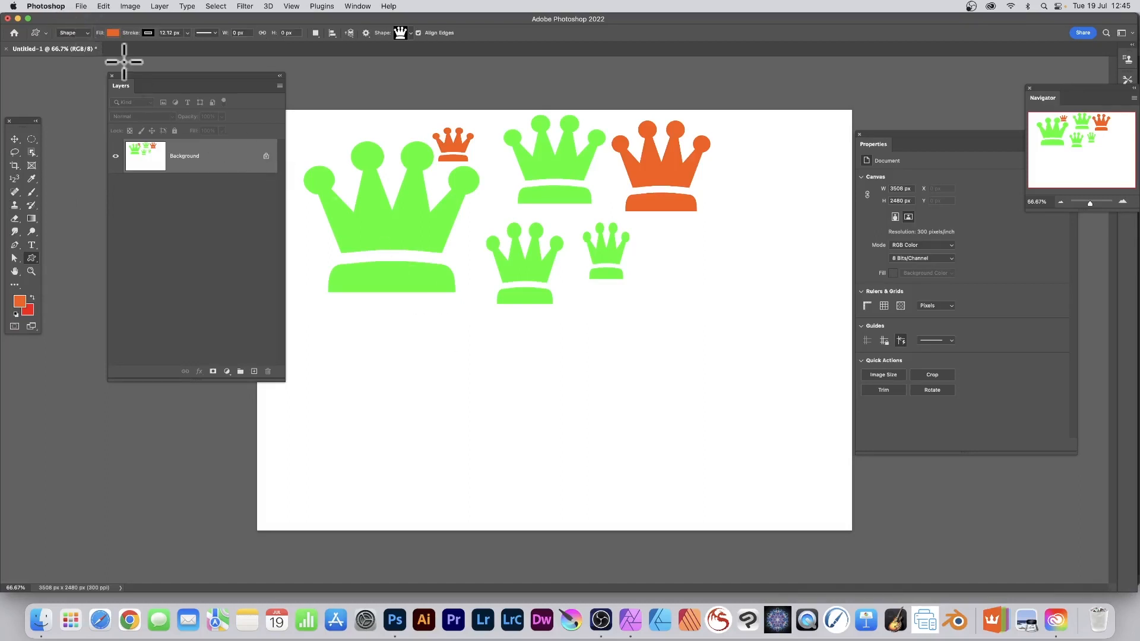
drag(401, 261, 566, 416)
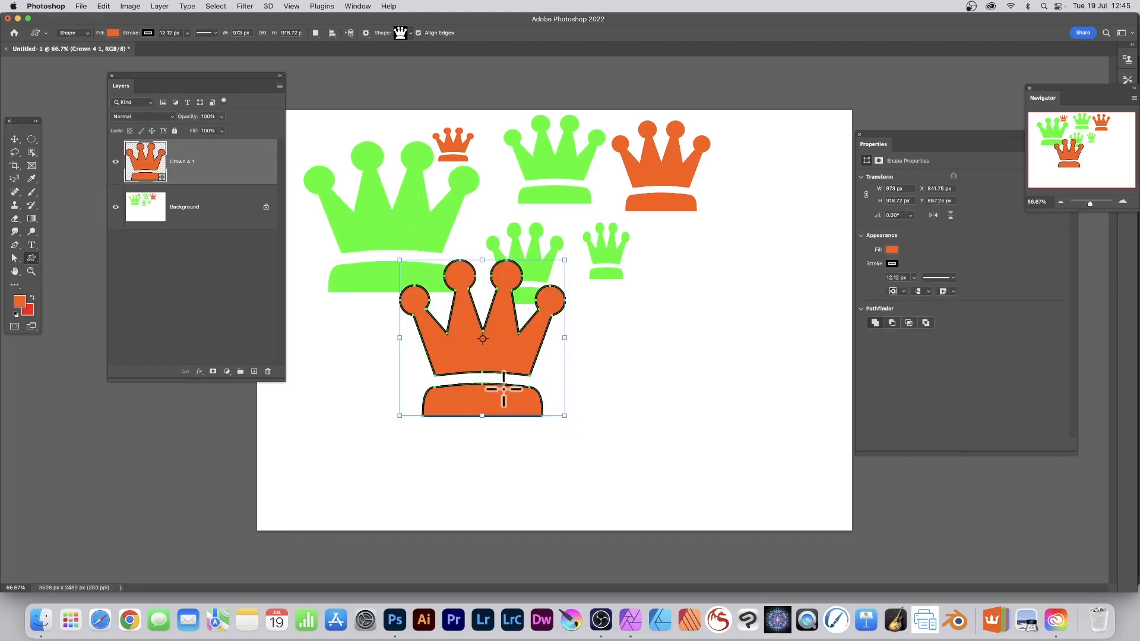
click(159, 6)
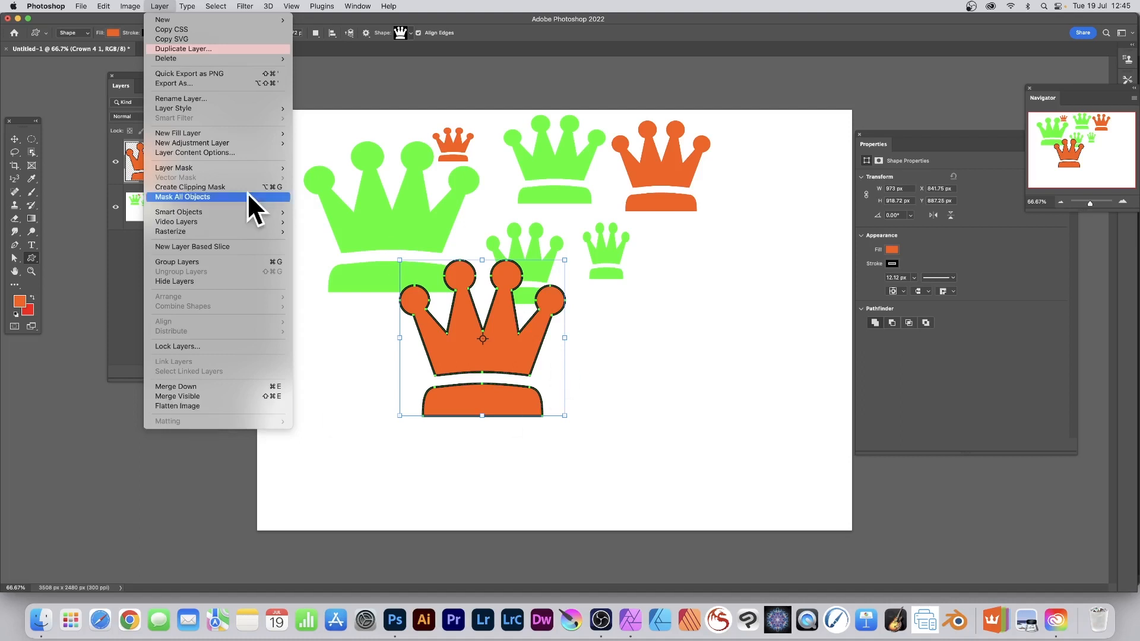
click(23, 139)
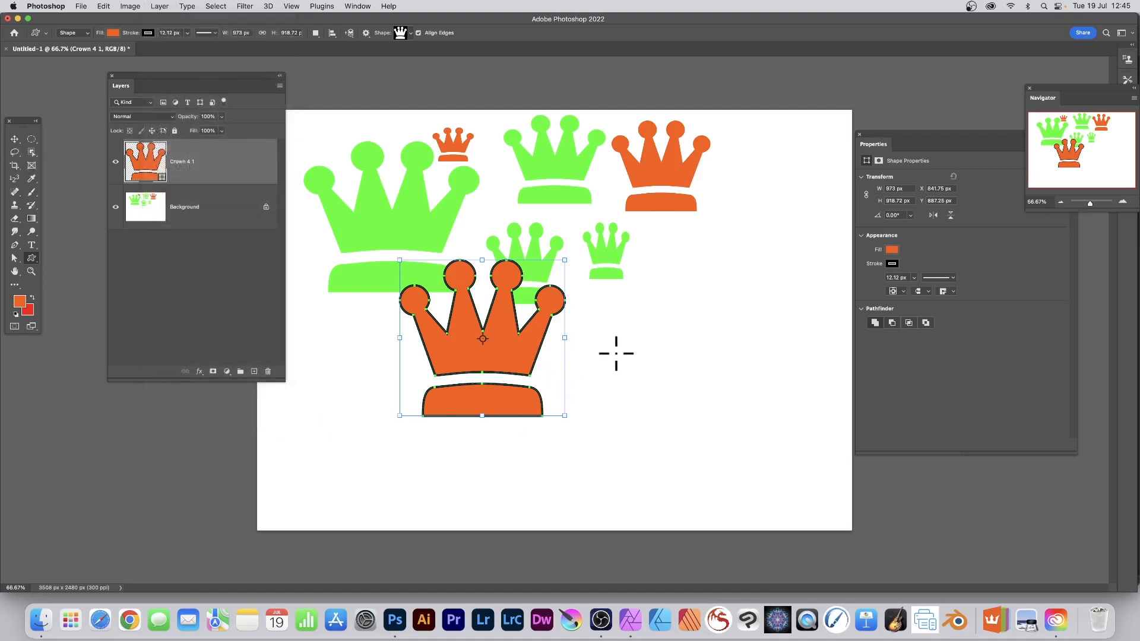
key(BackSpace)
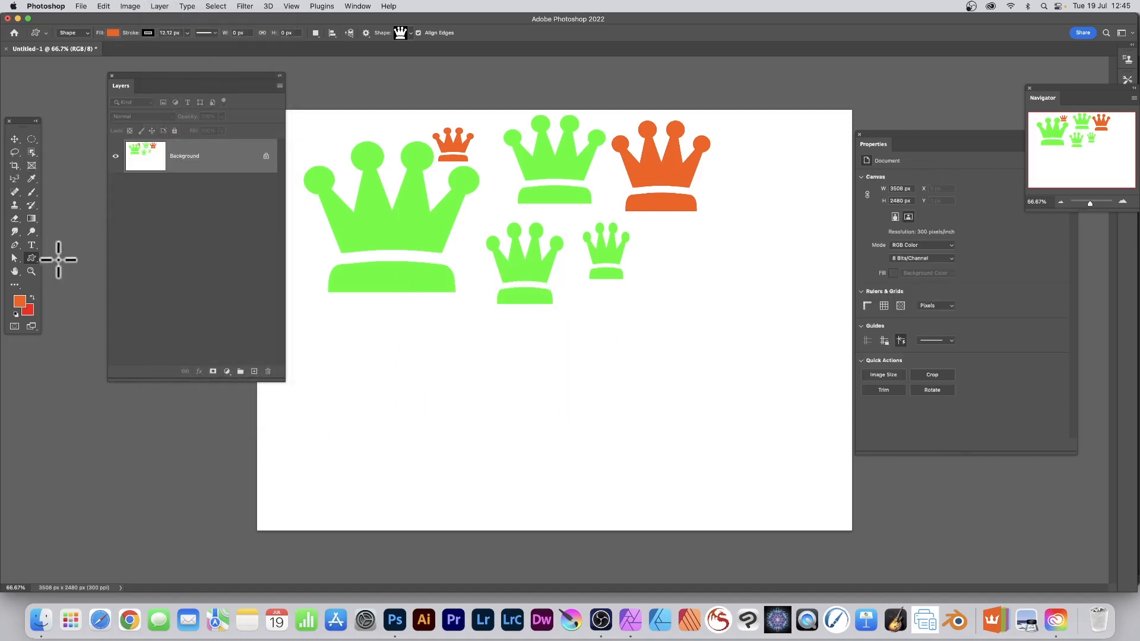
- Draw an orange rectangle about 1761 by 881 px over the canvas center and round its corners to about 166 px
click(32, 257)
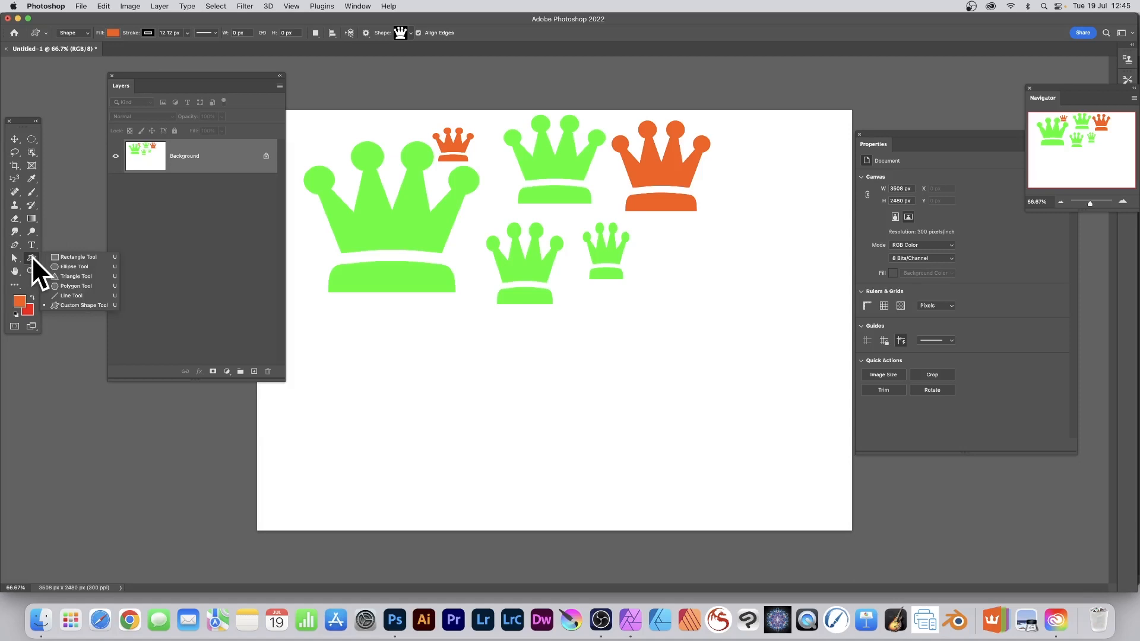
click(77, 256)
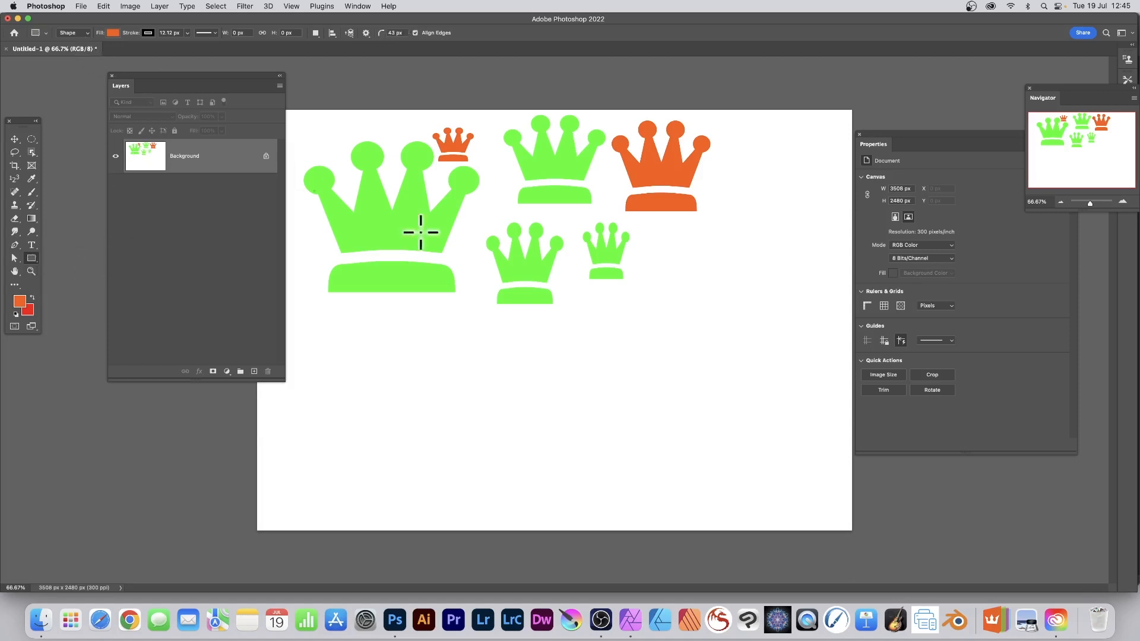
mouse_move(400, 236)
mouse_down()
mouse_move(519, 356)
mouse_move(669, 433)
mouse_move(692, 475)
mouse_move(694, 379)
mouse_up()
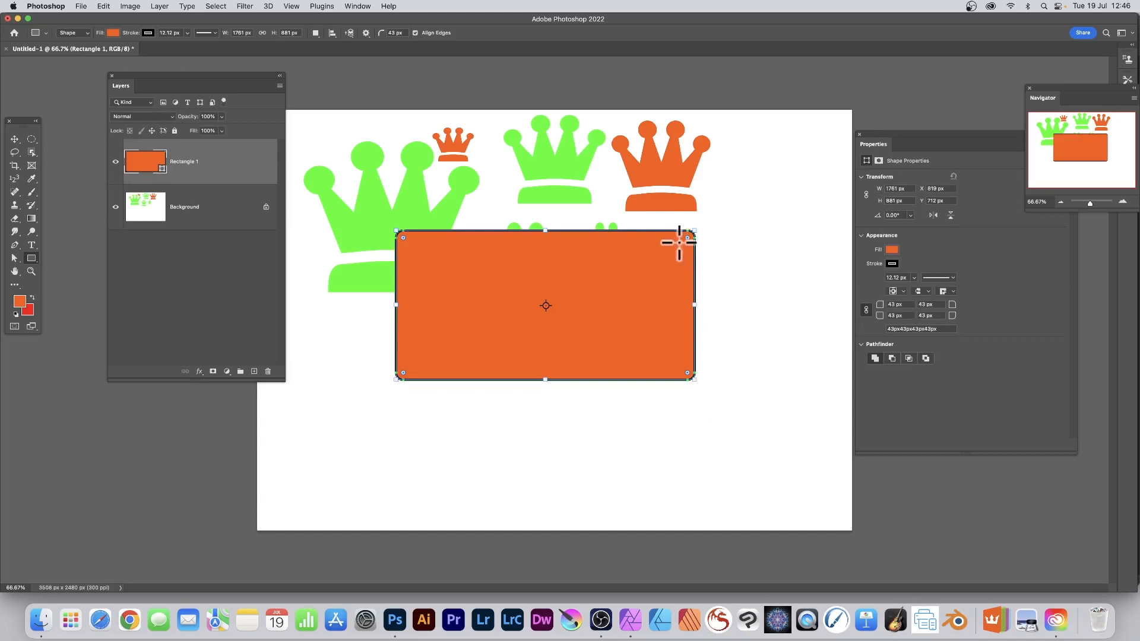
drag(686, 237, 667, 255)
- Round the rectangle's corners further to about 272 px and stretch its left side to about 2077 px overall width
click(34, 259)
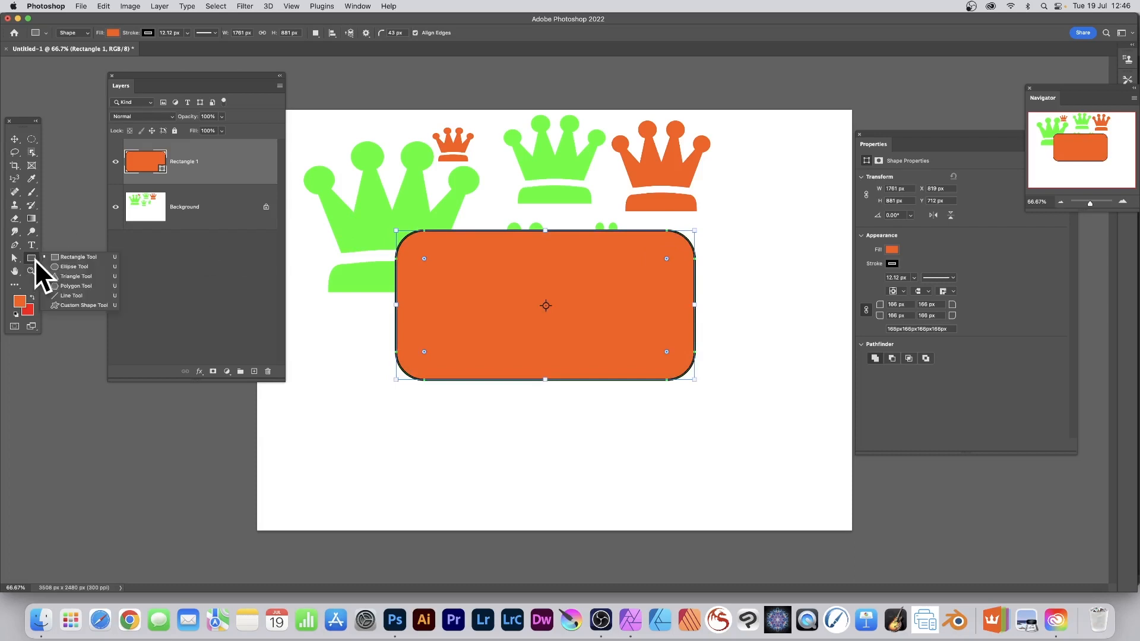
click(79, 257)
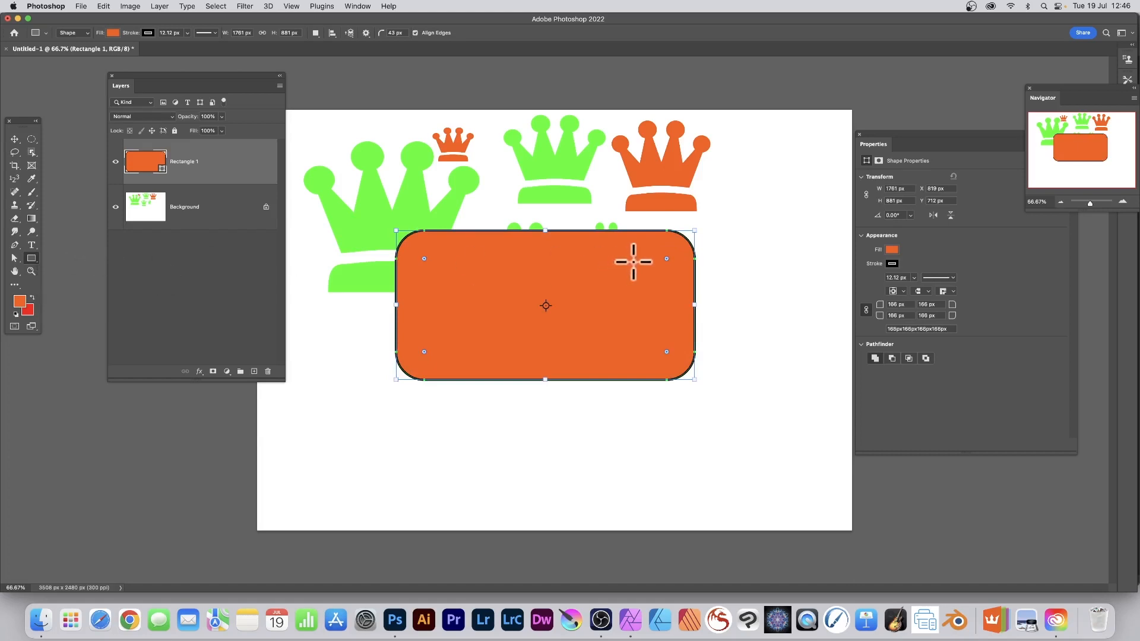
drag(667, 259, 648, 275)
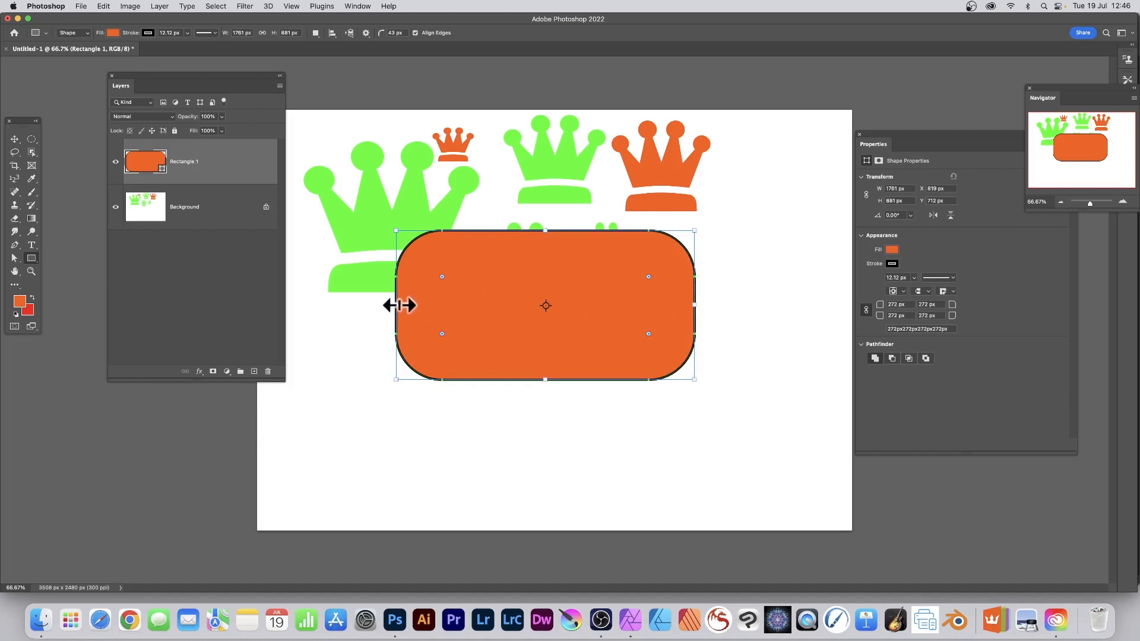
drag(395, 305, 342, 305)
- Draw a 20-point star with the Polygon tool, 20% star ratio, about 857 px wide, over the rectangle's lower left part
drag(900, 135, 766, 117)
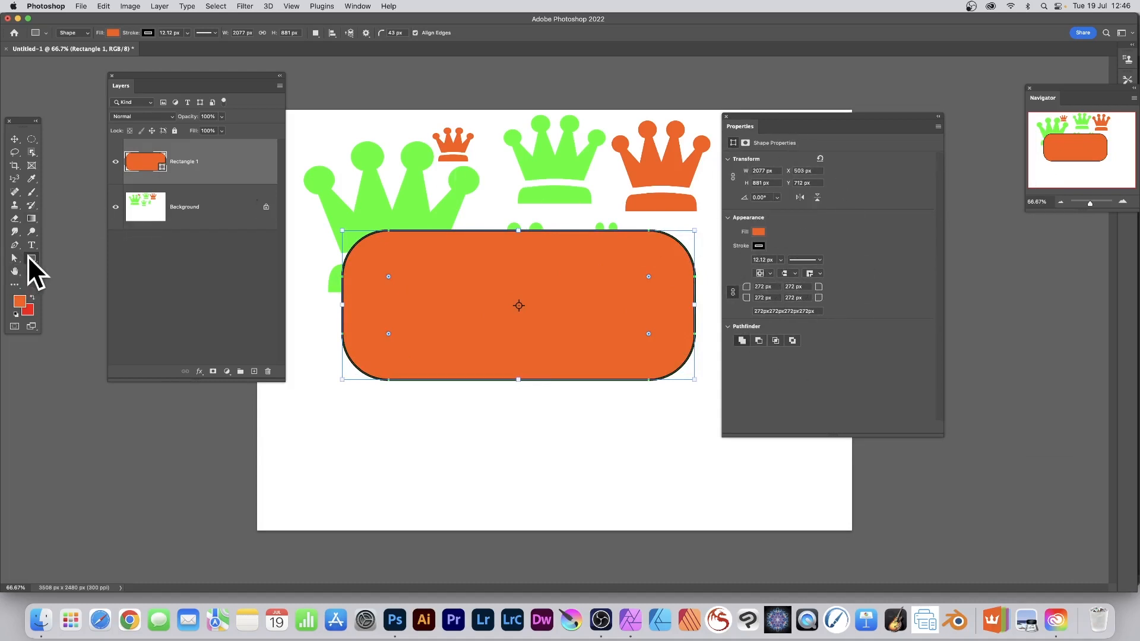
drag(28, 255, 77, 286)
click(367, 33)
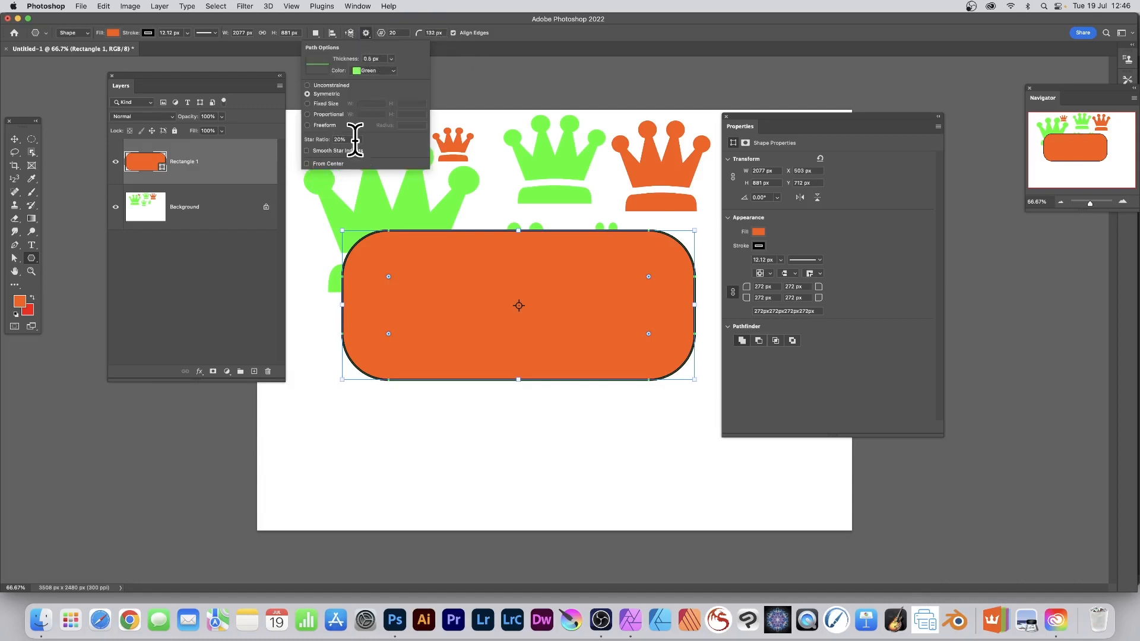
click(309, 238)
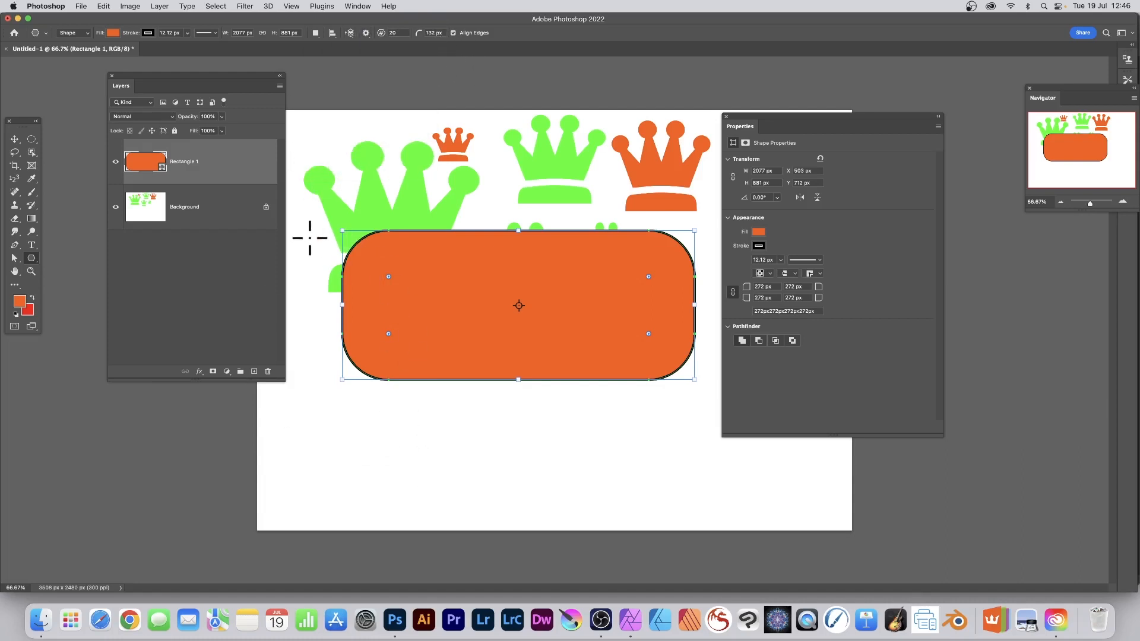
drag(309, 238, 549, 478)
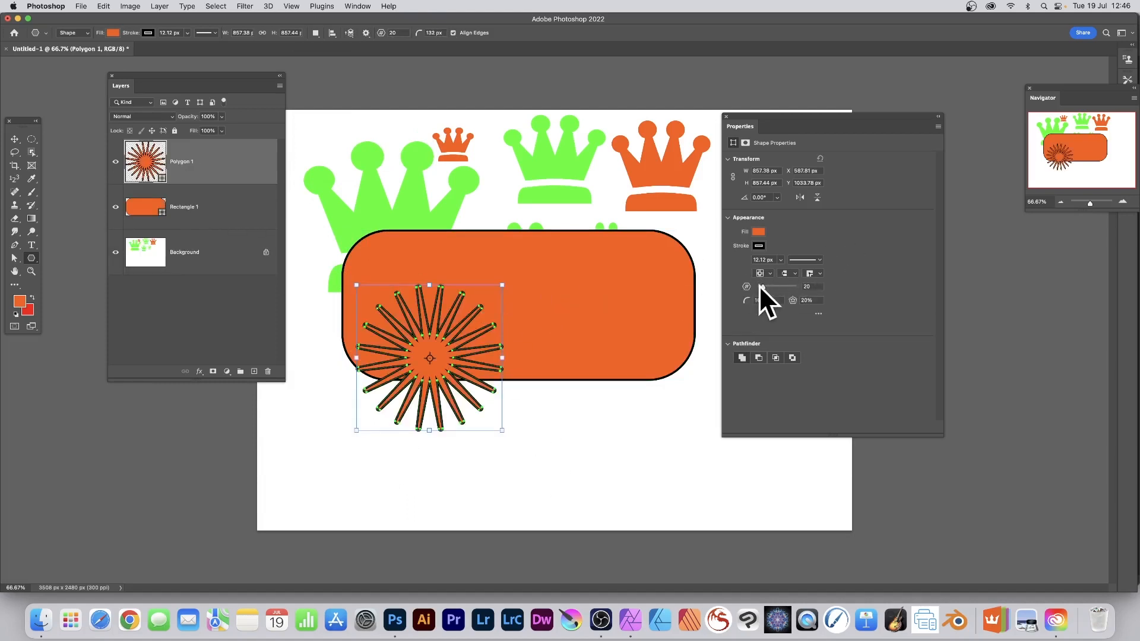
- Set the star to 27 points and enlarge it to about 1997 by 1903 px
mouse_move(762, 286)
mouse_down()
mouse_move(775, 285)
mouse_move(765, 286)
mouse_up()
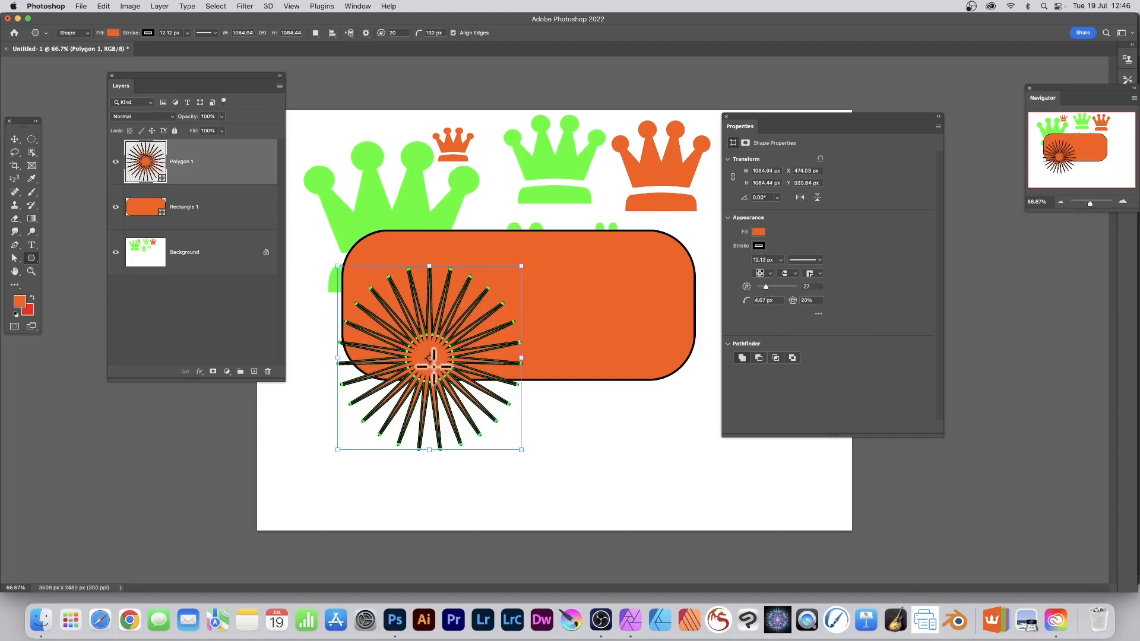
drag(522, 451, 660, 572)
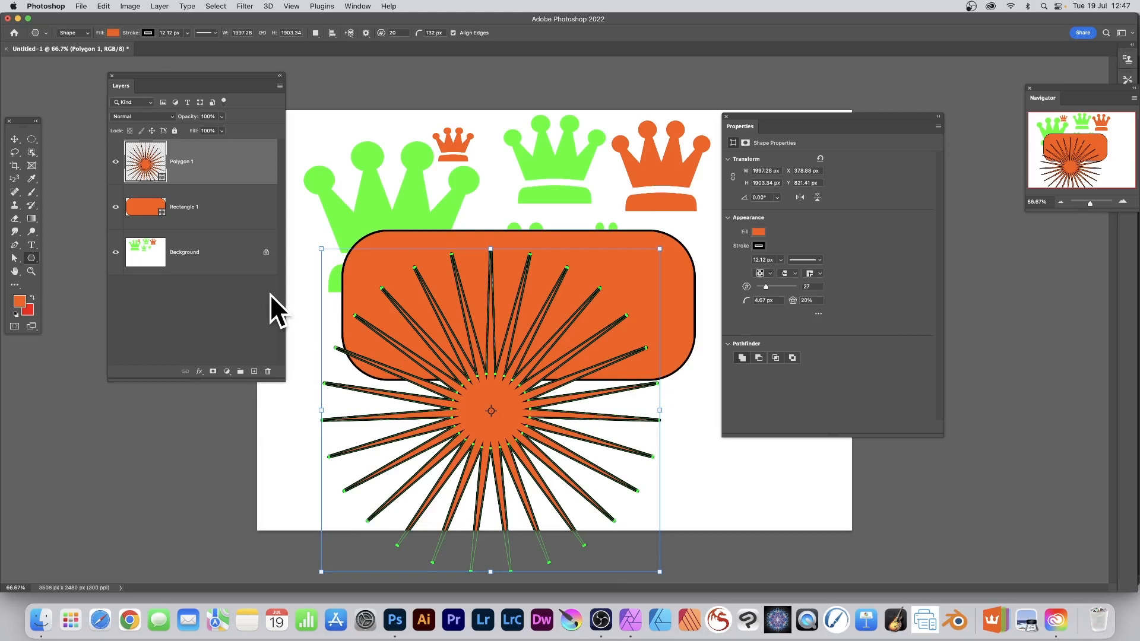
- Replace the star and rounded rectangle with an orange rectangle about 1532 by 766 px and a smaller one about 577 by 289 px inside it
key(BackSpace)
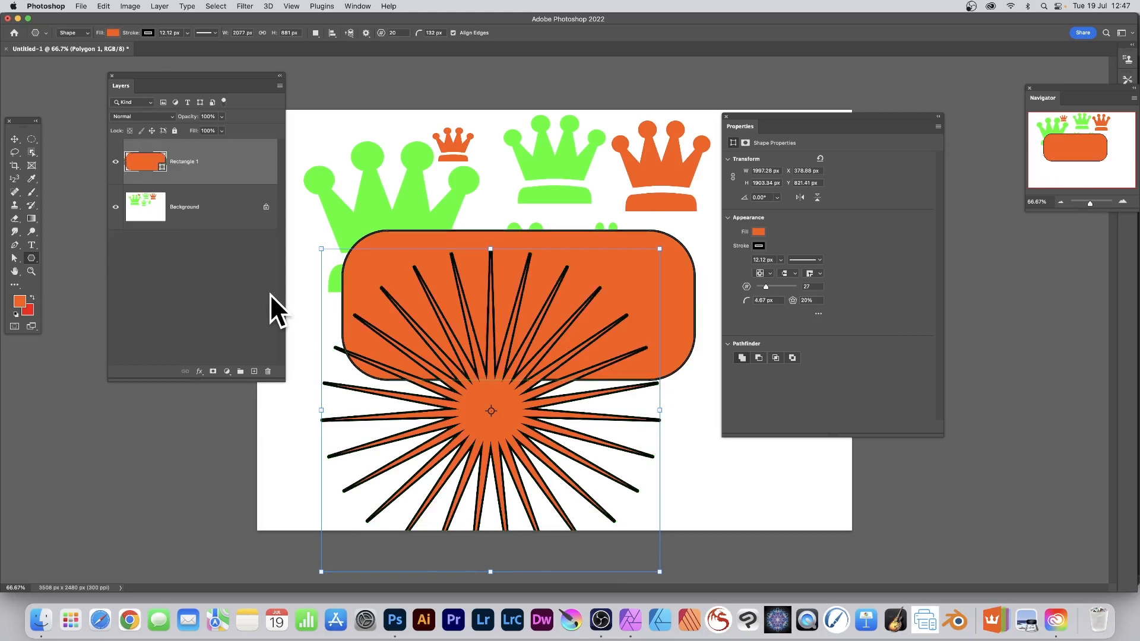
key(BackSpace)
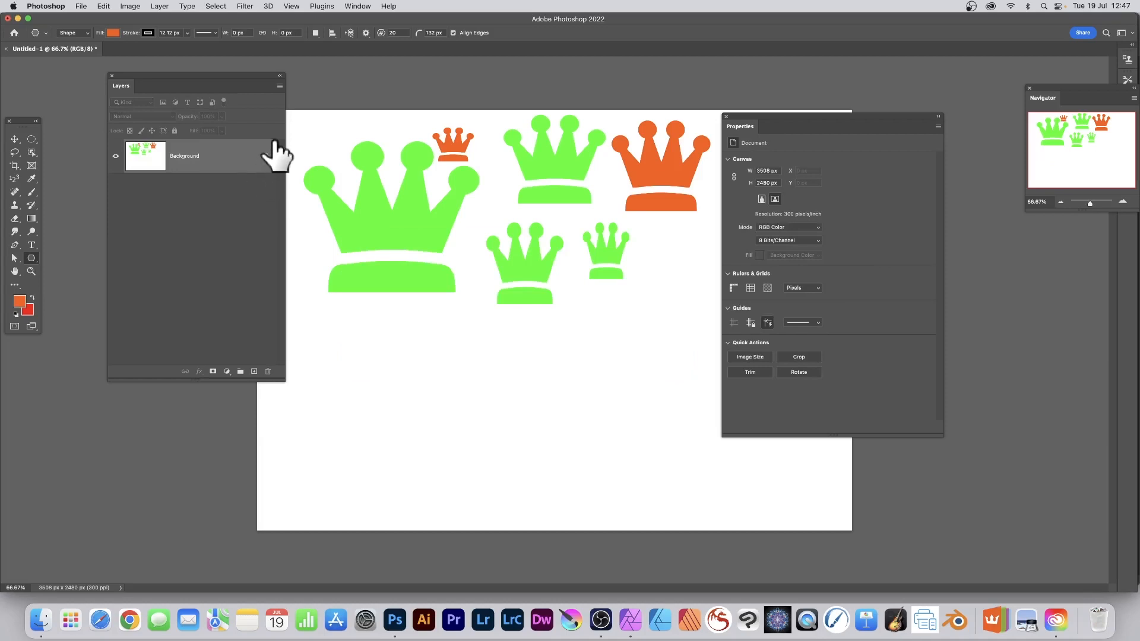
click(27, 257)
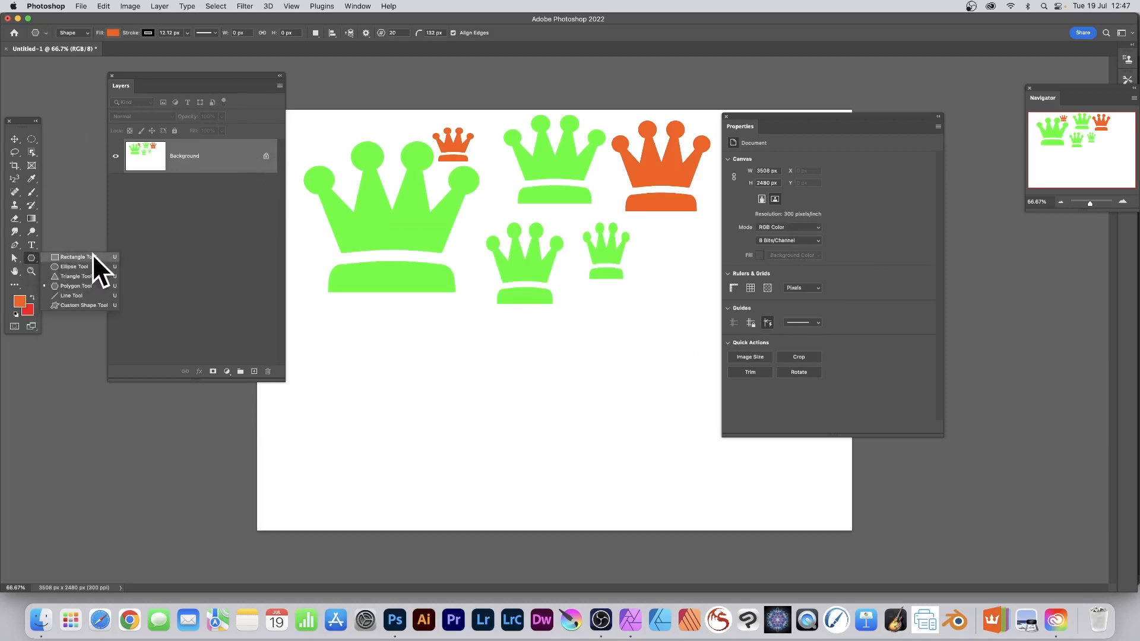
click(91, 255)
mouse_move(376, 202)
mouse_down()
mouse_move(596, 387)
mouse_move(590, 374)
mouse_up()
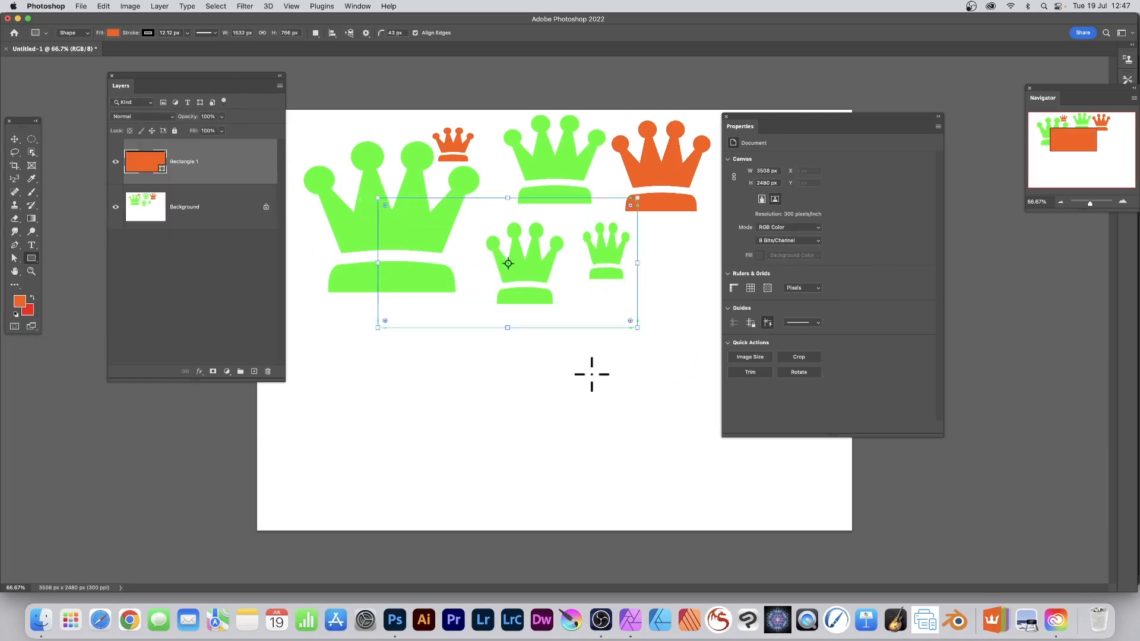
mouse_move(407, 208)
mouse_down()
mouse_move(495, 287)
mouse_move(503, 260)
mouse_up()
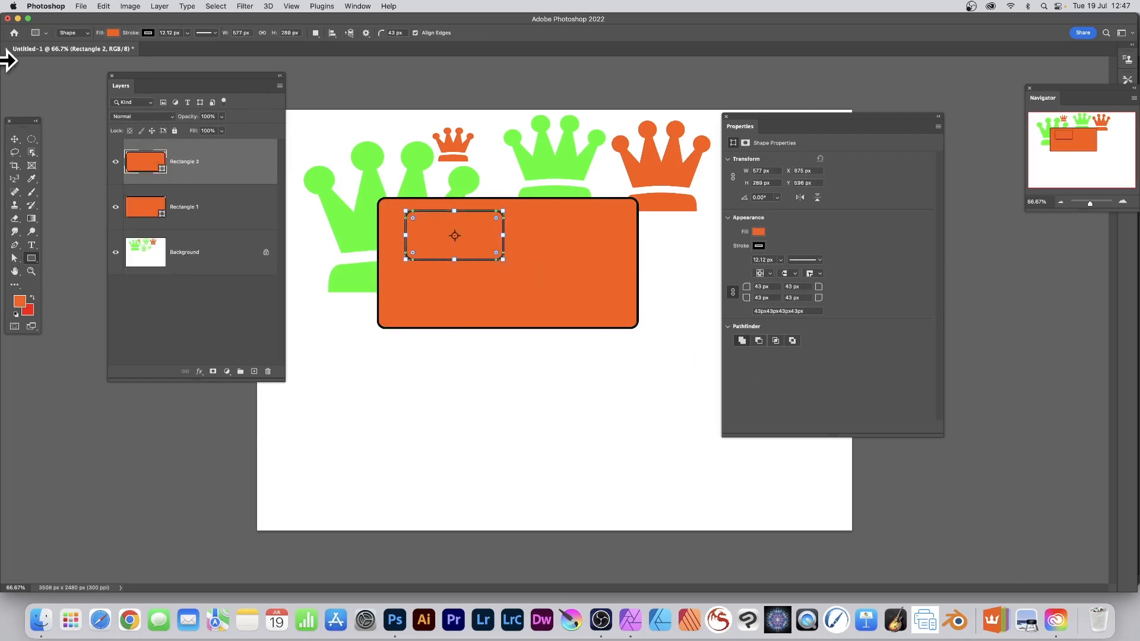
- Select both rectangles and combine them by subtracting the small front shape from the large one
click(14, 138)
drag(347, 172, 690, 359)
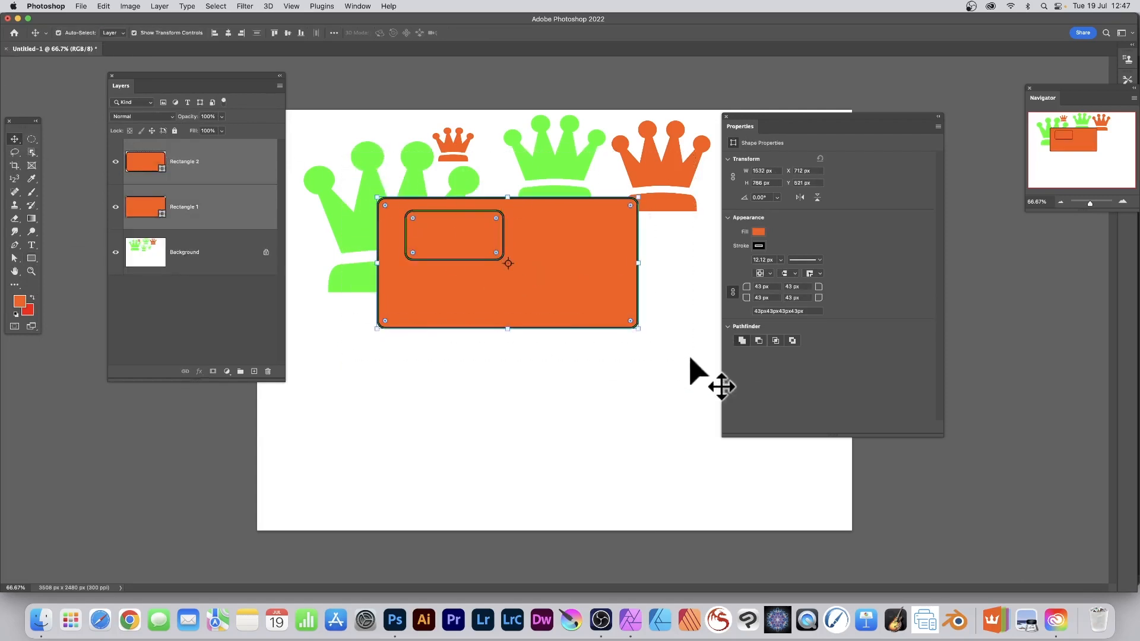
click(159, 6)
mouse_move(178, 304)
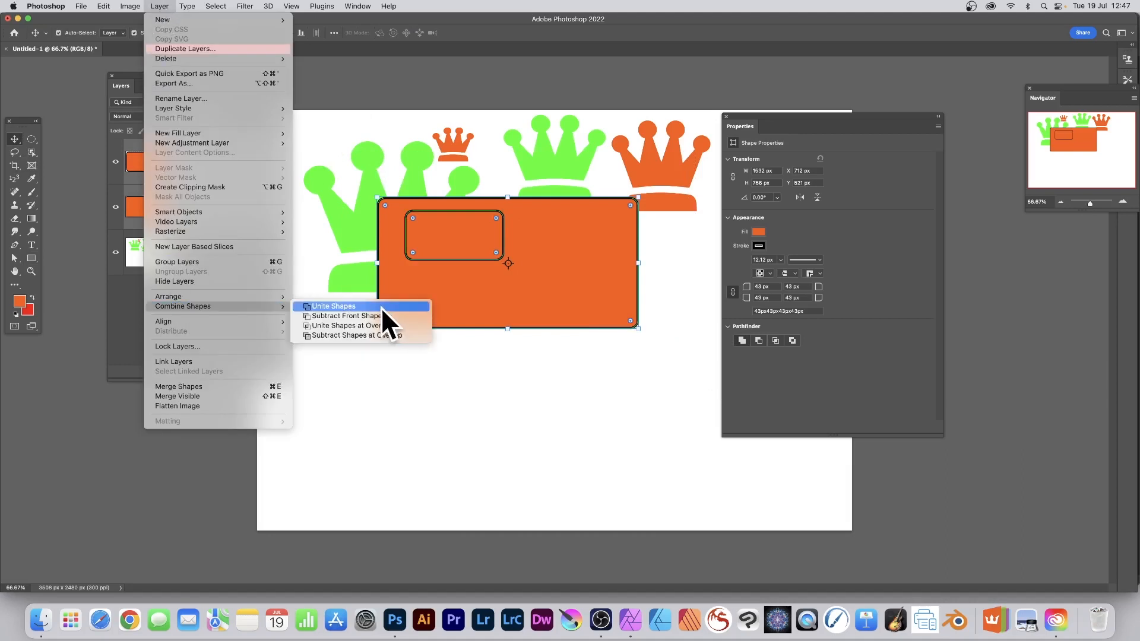
click(358, 314)
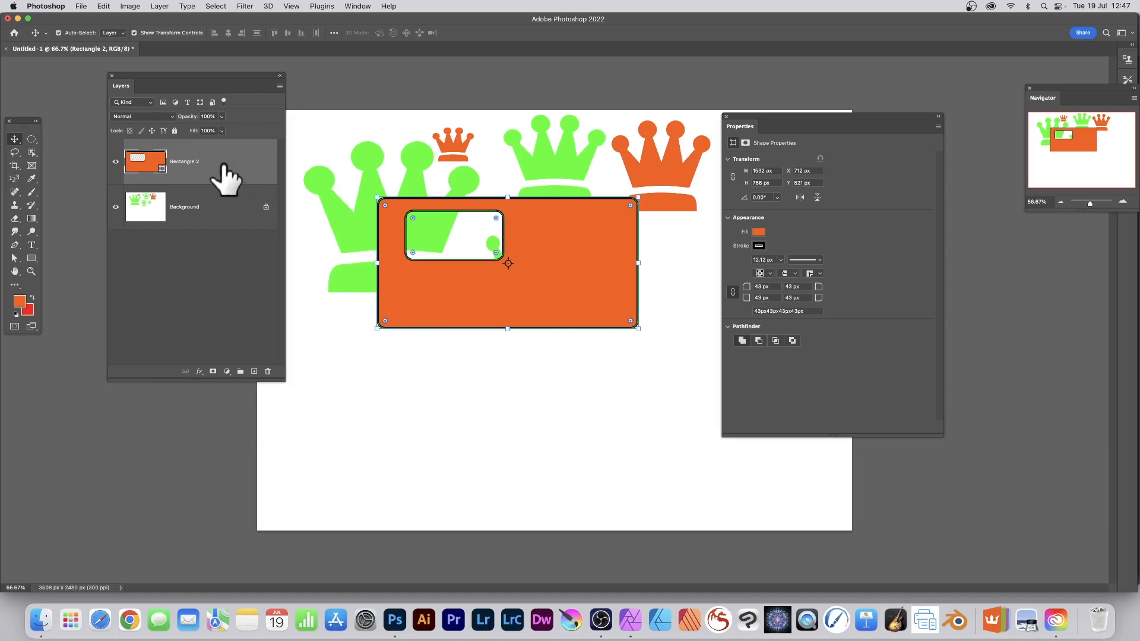
- Apply a Bevel & Emboss layer style to the combined shape, using Inner Bevel with 240% depth and 250 px size
click(200, 372)
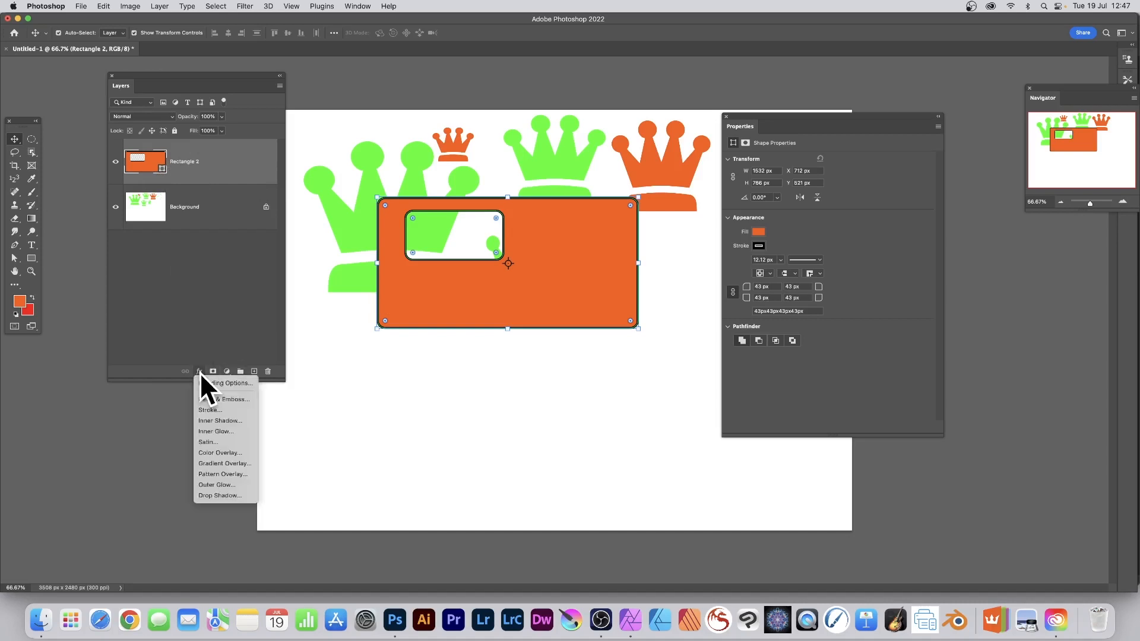
click(216, 399)
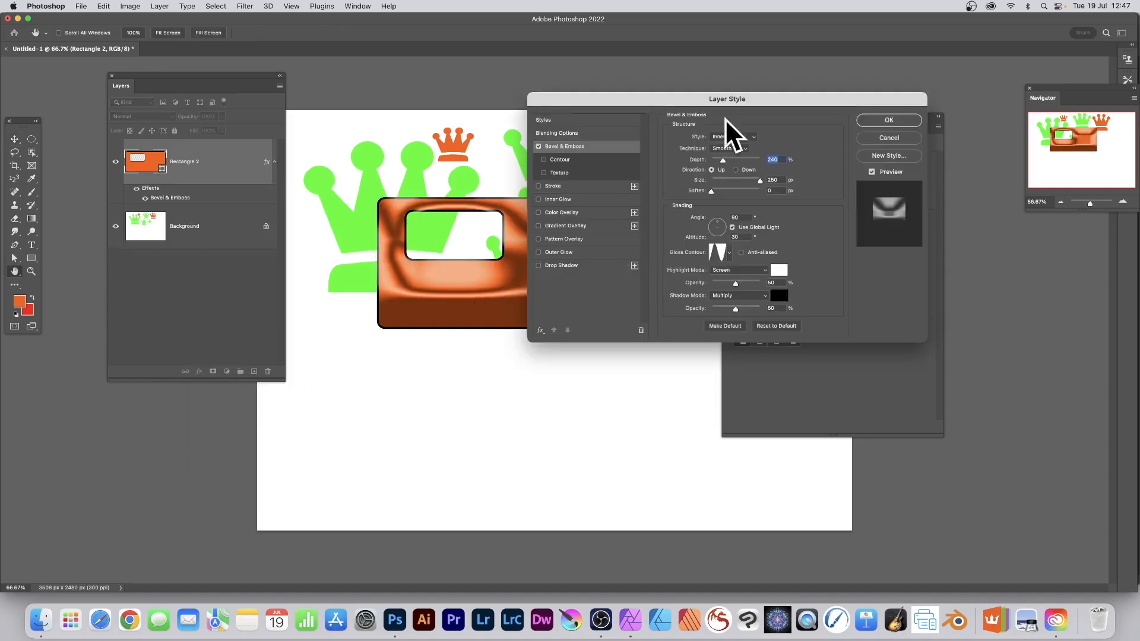
drag(686, 95, 716, 114)
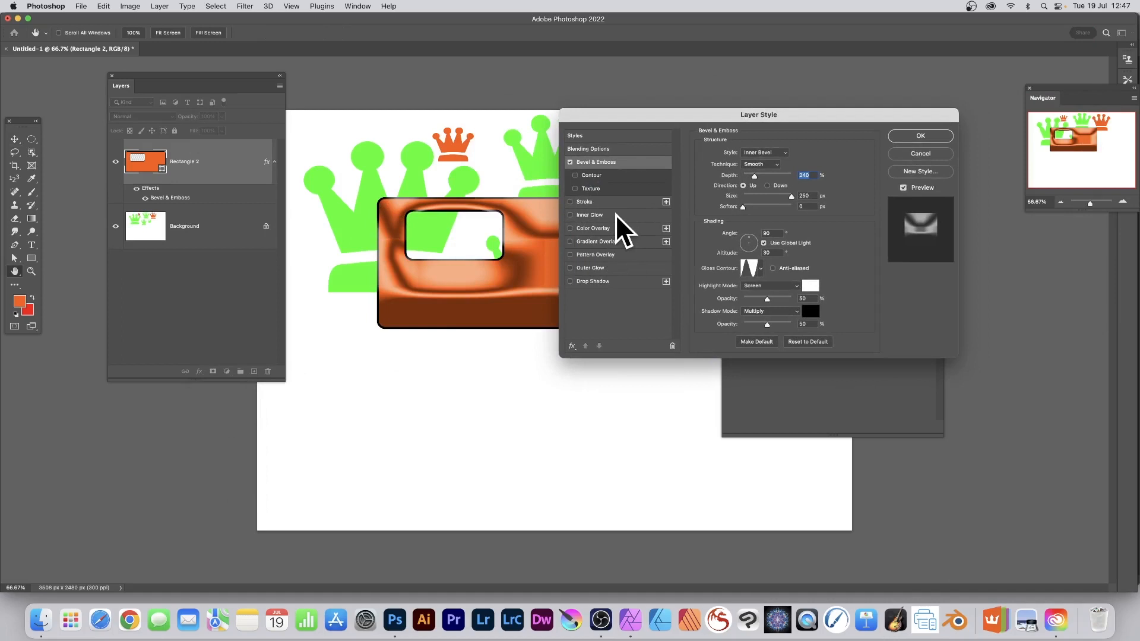
click(572, 346)
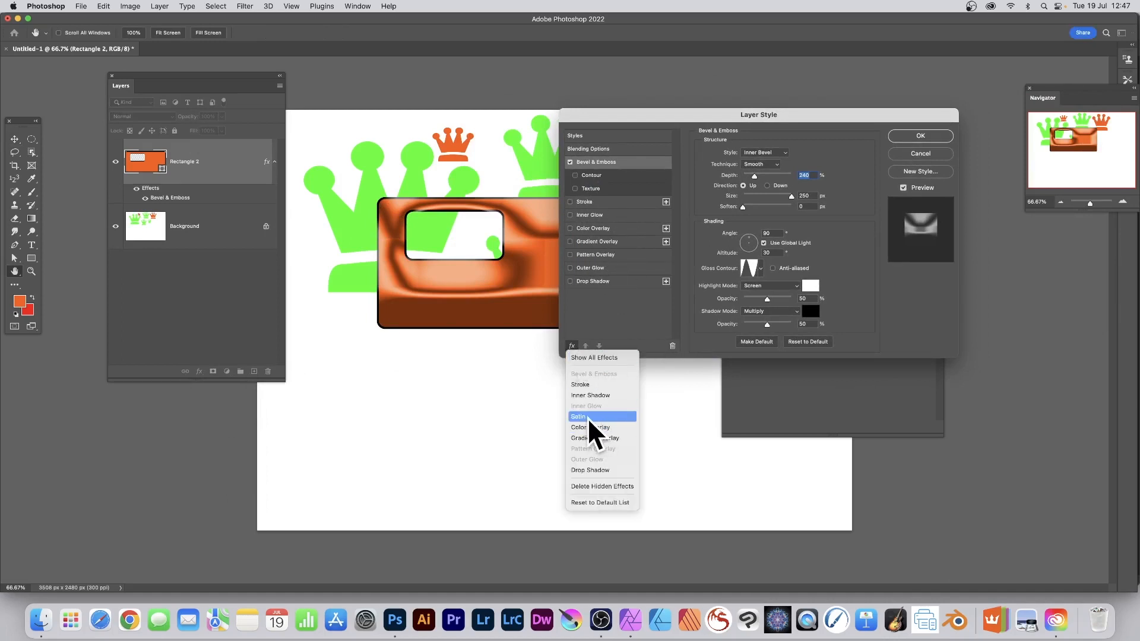
click(706, 341)
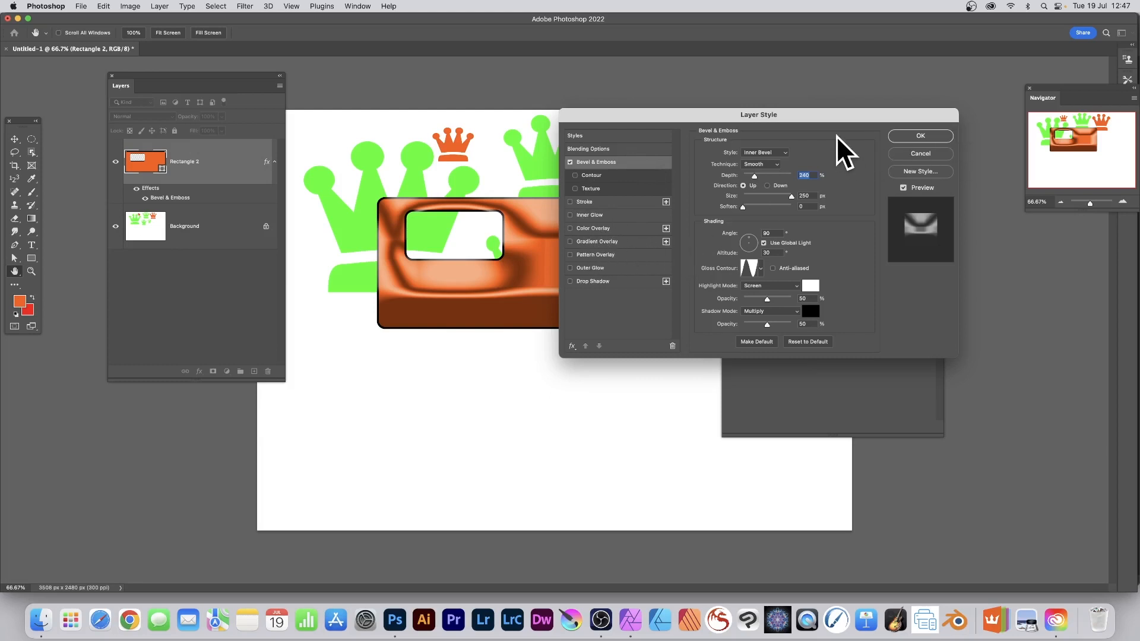
click(920, 135)
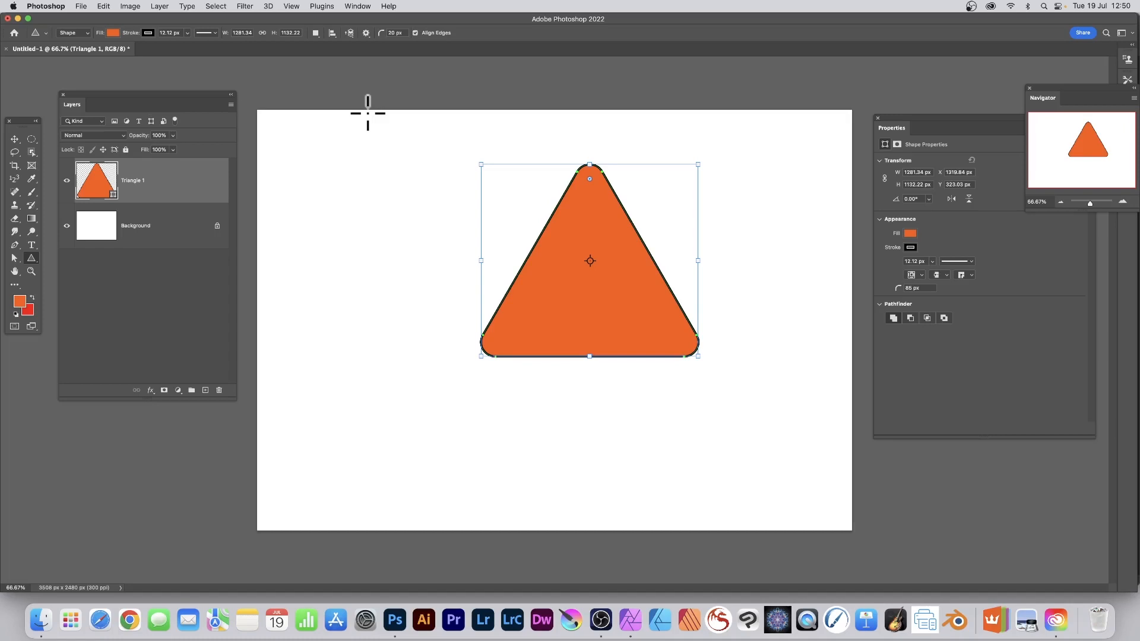
- Convert the orange triangle to a smart object and apply a Gaussian Blur with a radius of about 42 pixels
click(246, 5)
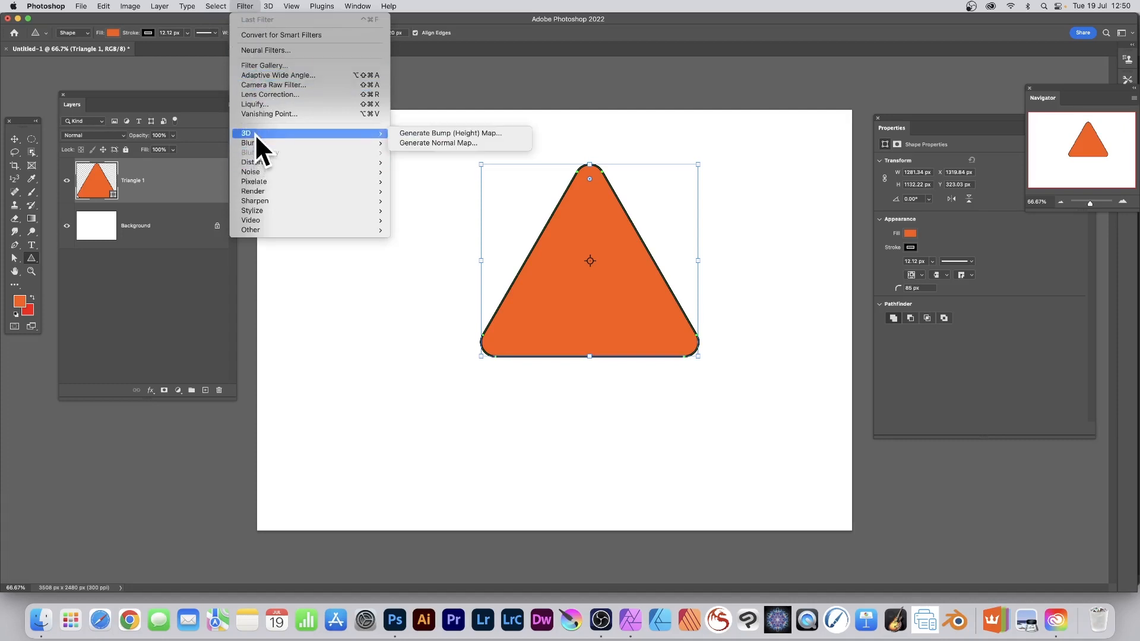
mouse_move(254, 143)
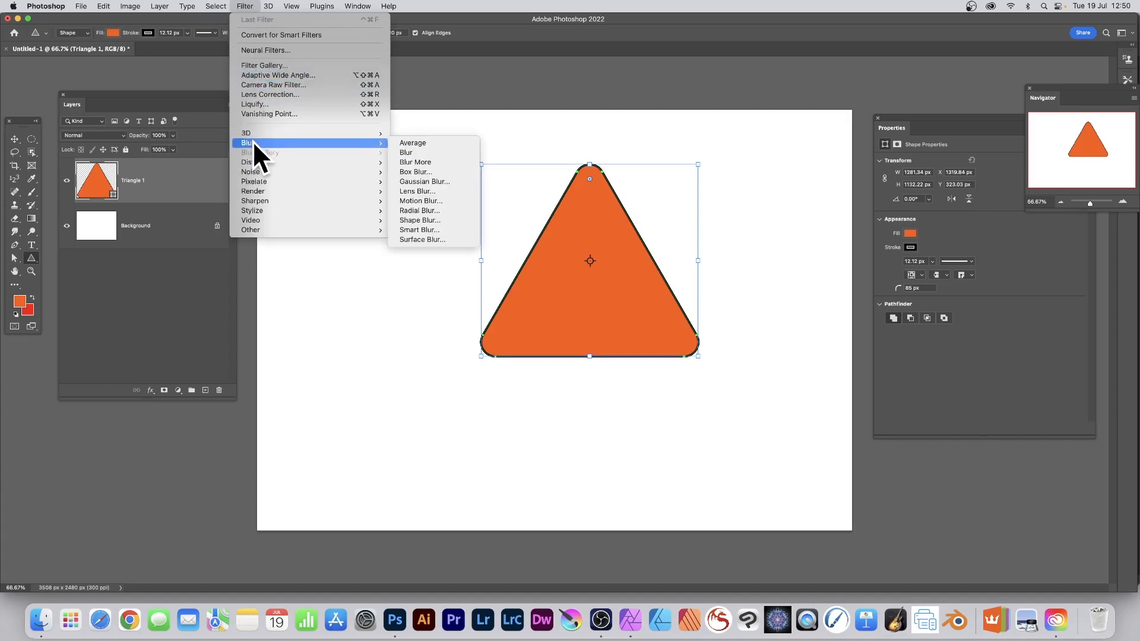
click(428, 180)
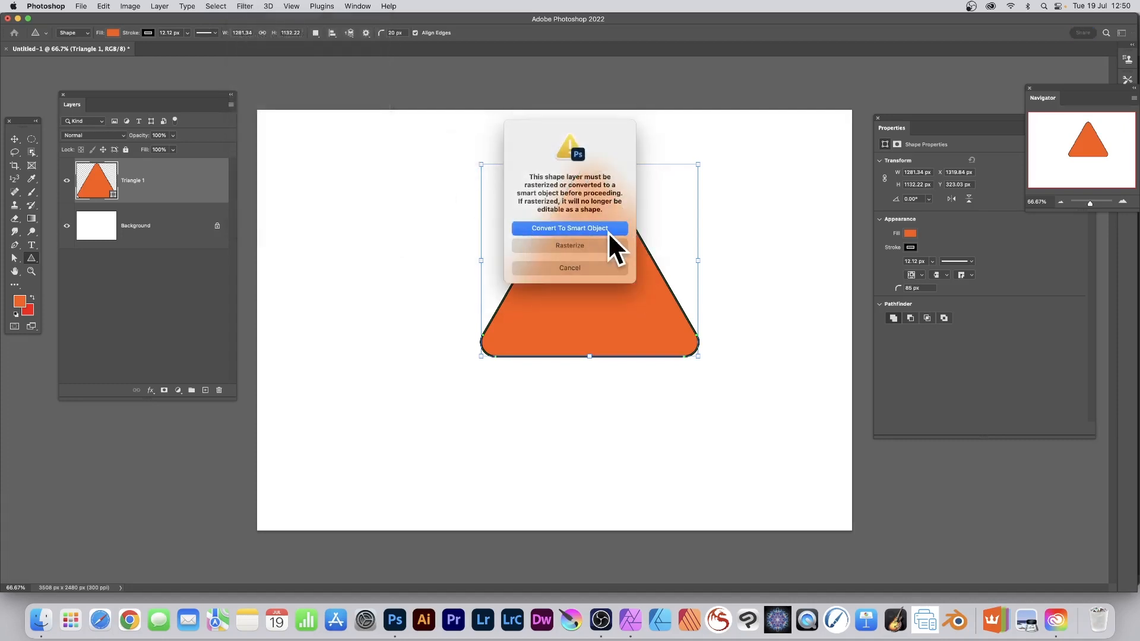
click(568, 228)
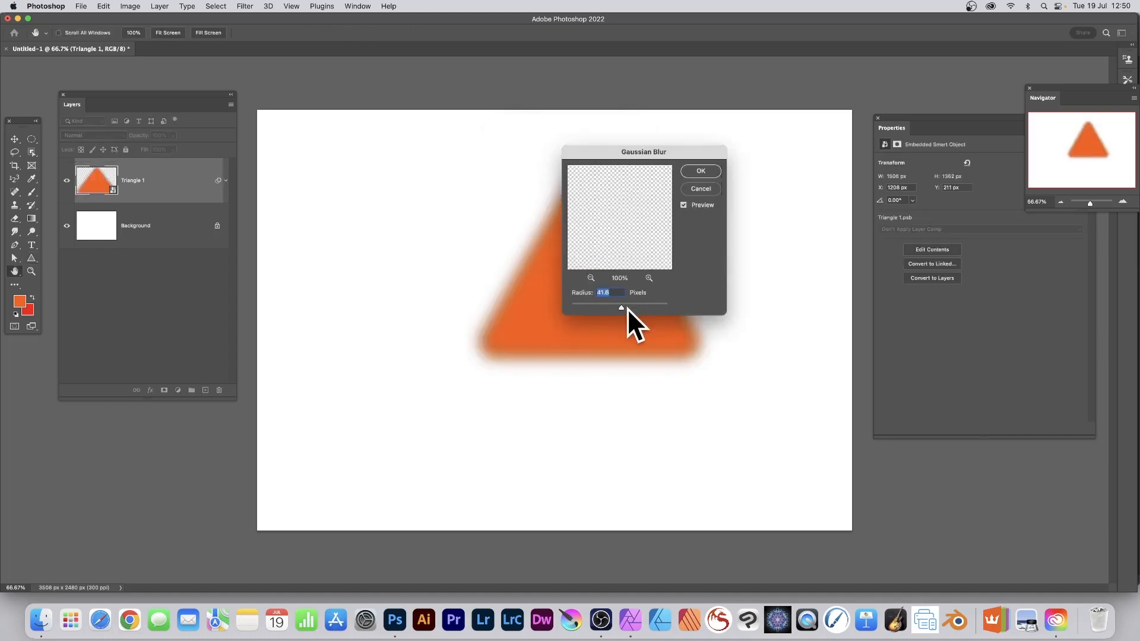
click(700, 171)
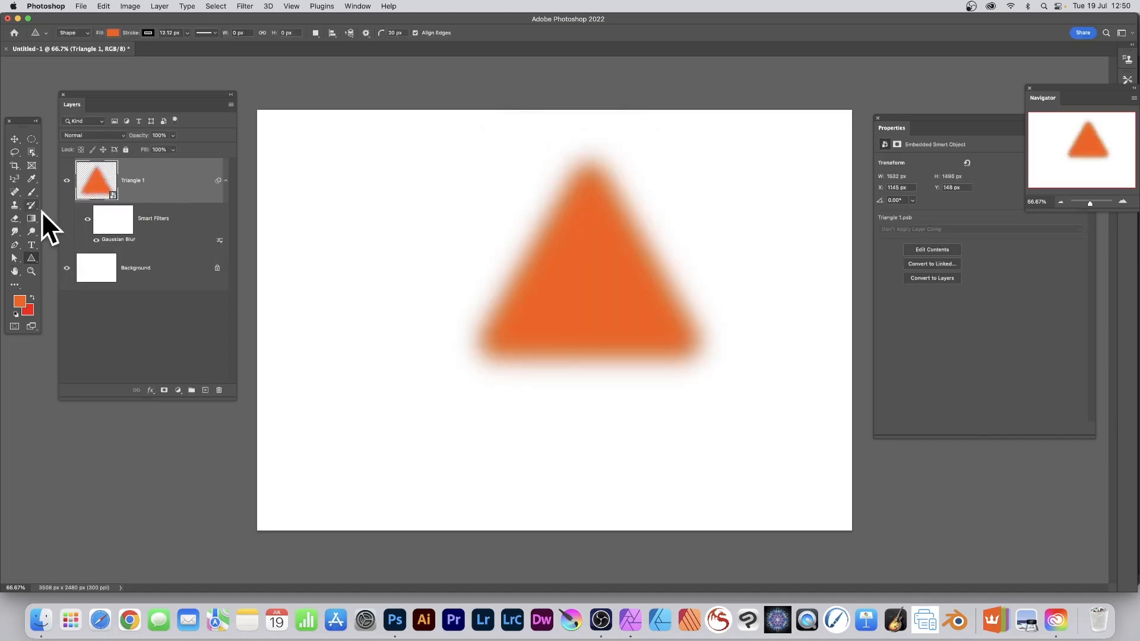
- Compare the triangle with its smart filters hidden and shown
drag(81, 94, 229, 101)
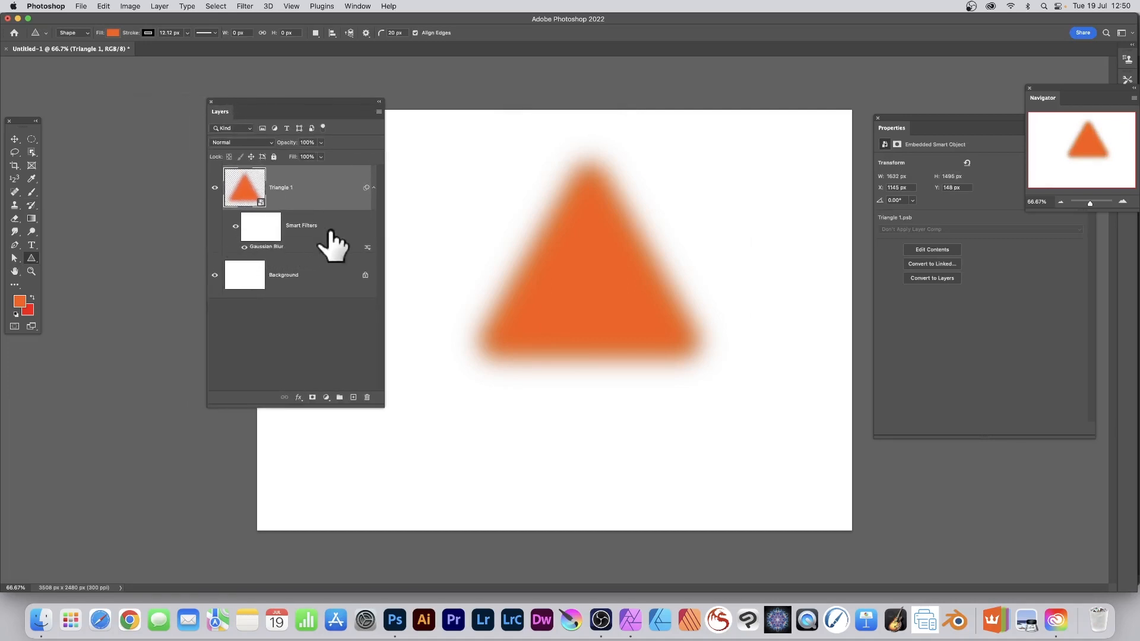
click(235, 226)
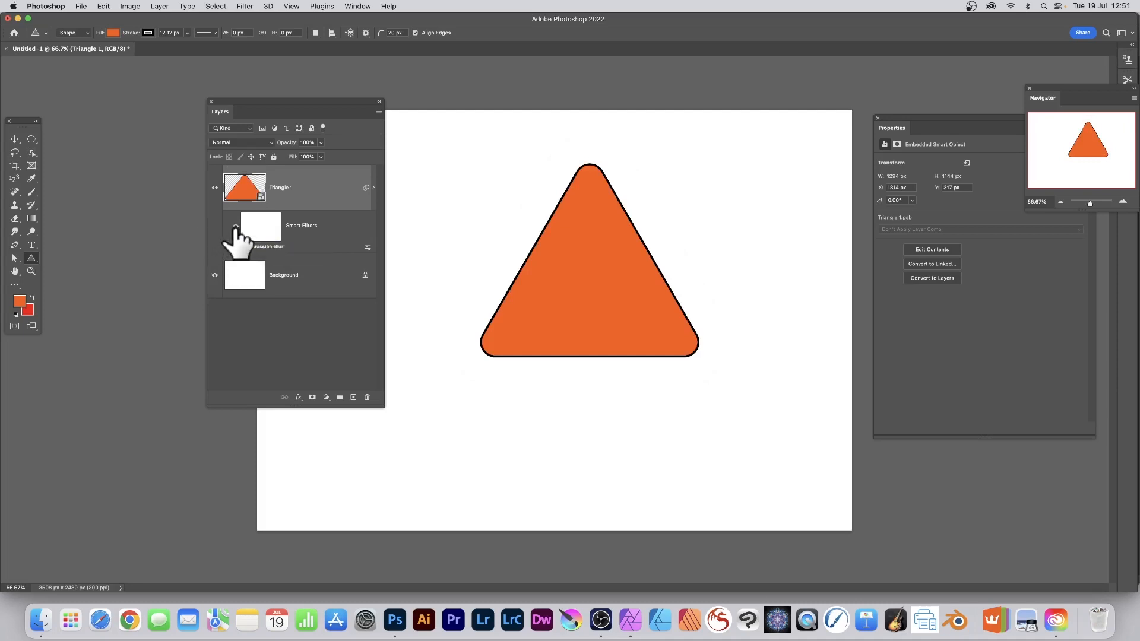
click(235, 226)
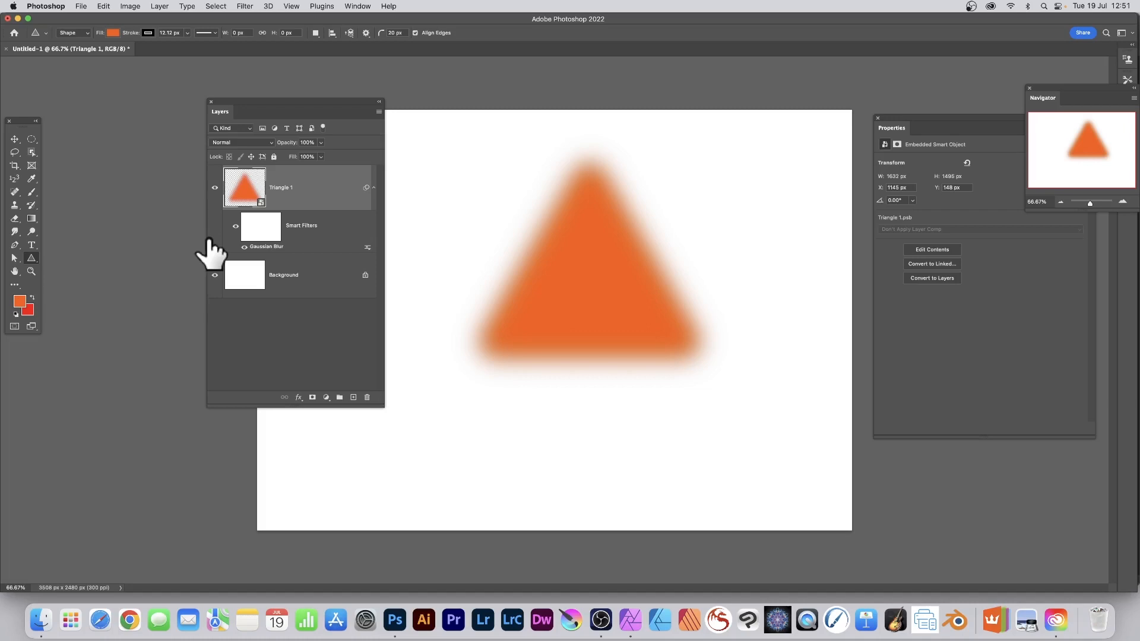
- In the smart object's contents, round the triangle's corners to about 141 px, shrink it to about 755 by 634 px and rotate it about 15°
double_click(260, 203)
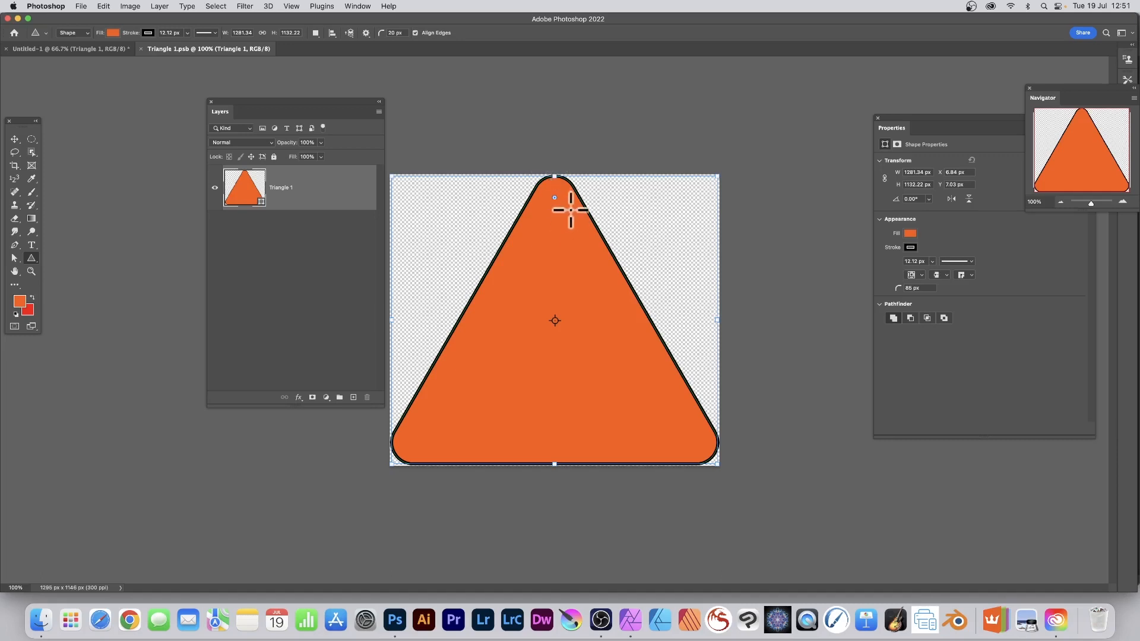
drag(555, 198, 574, 229)
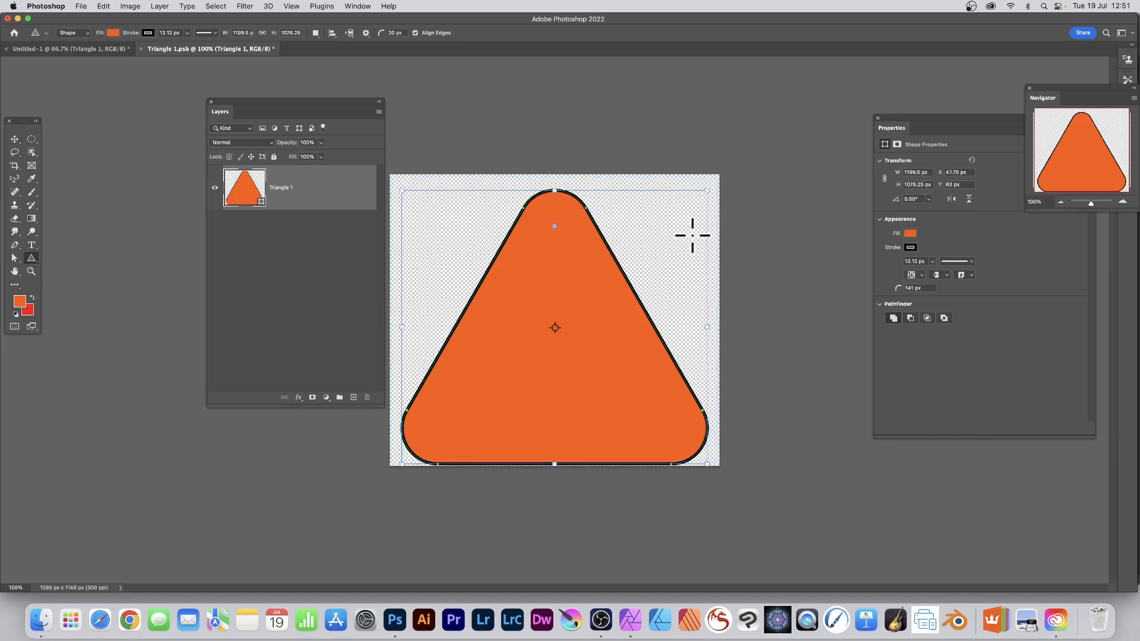
drag(553, 463, 553, 415)
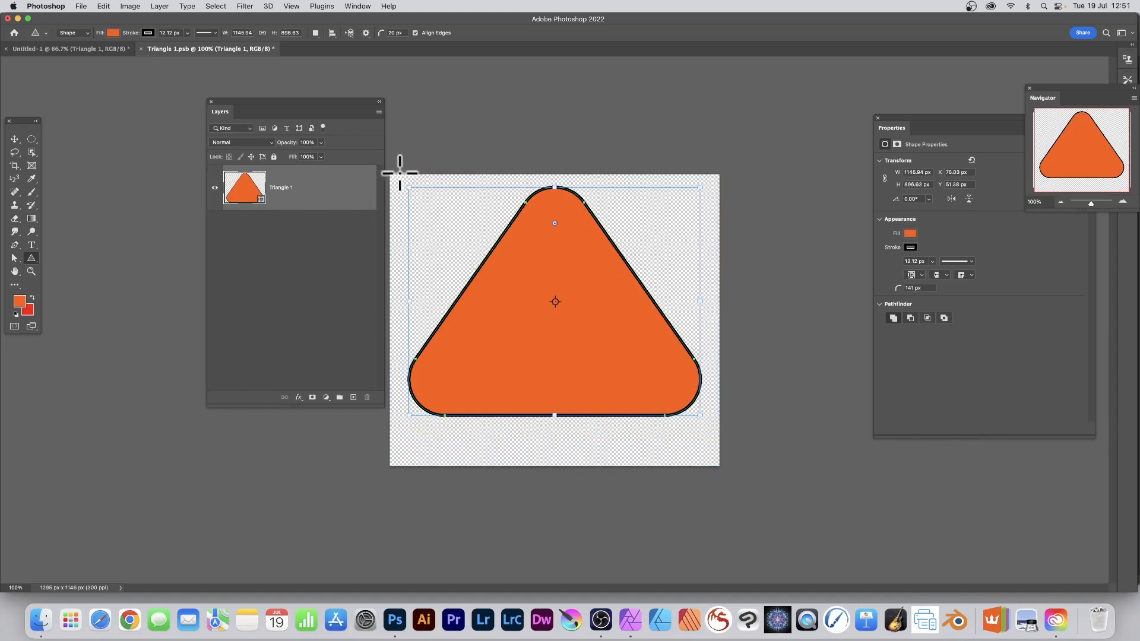
drag(402, 173, 515, 242)
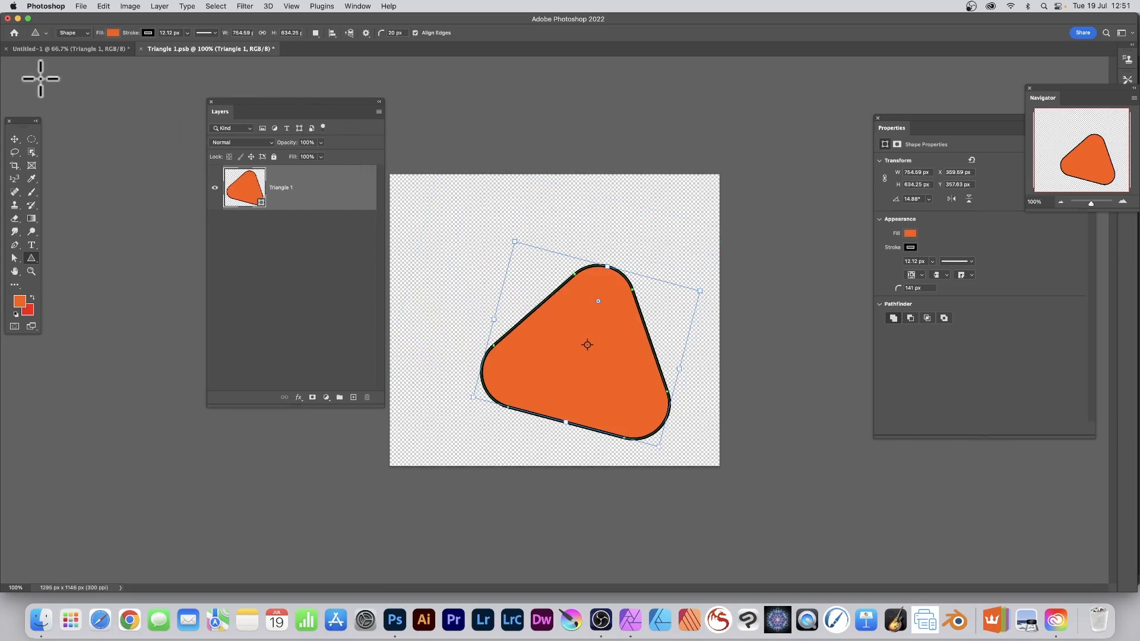
- Duplicate the triangle up and to the left of the original, then save and close the smart object's contents
click(14, 139)
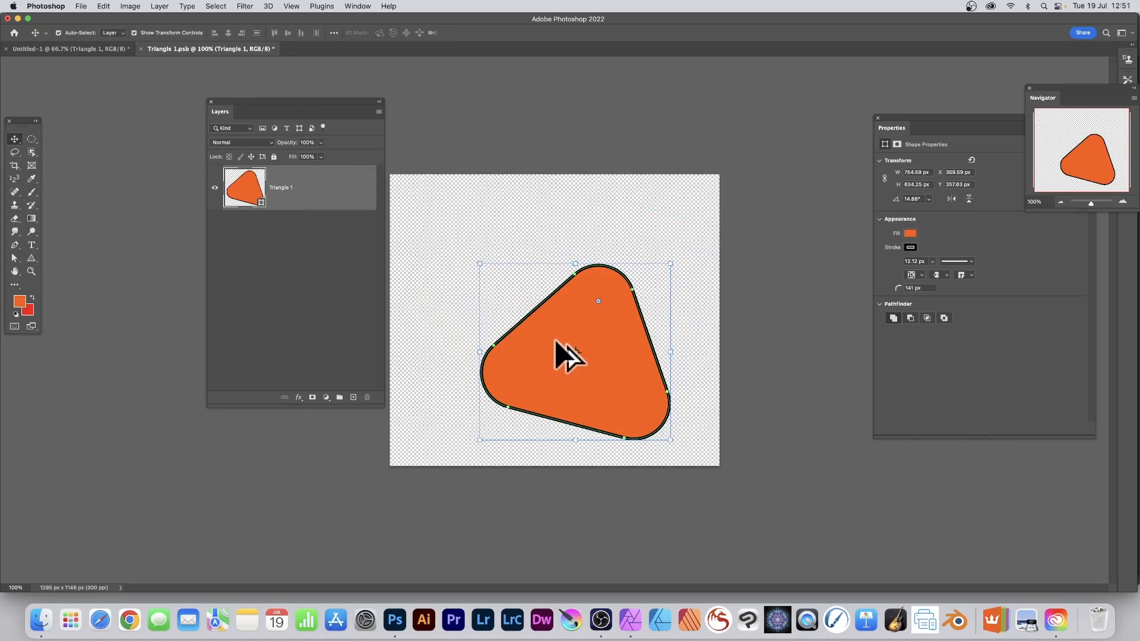
drag(564, 354, 501, 287)
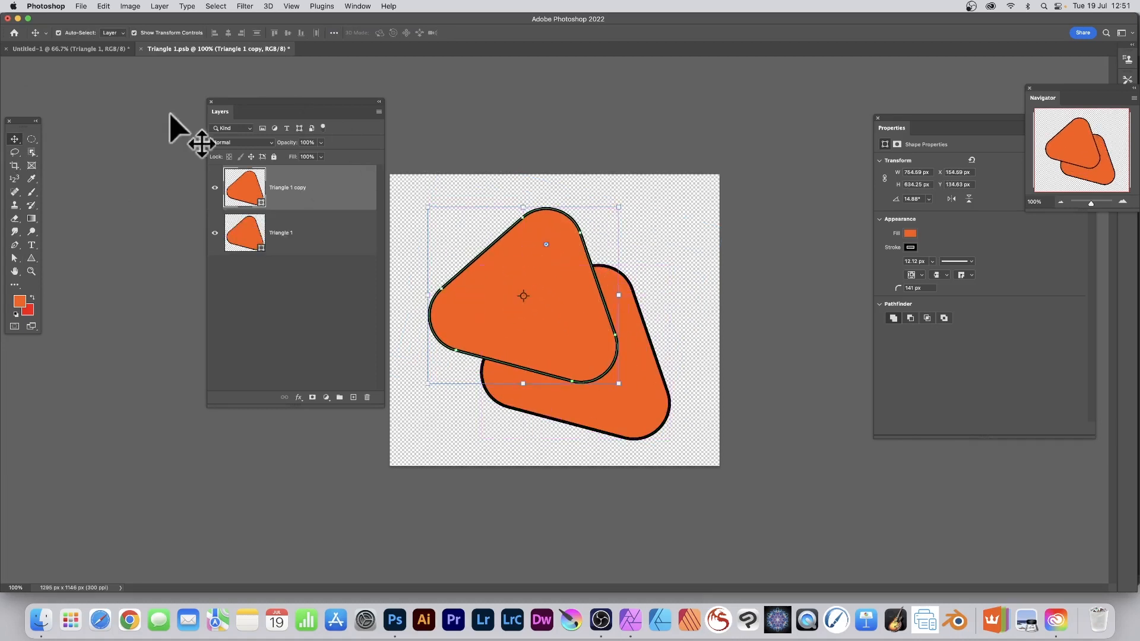
click(142, 48)
click(597, 217)
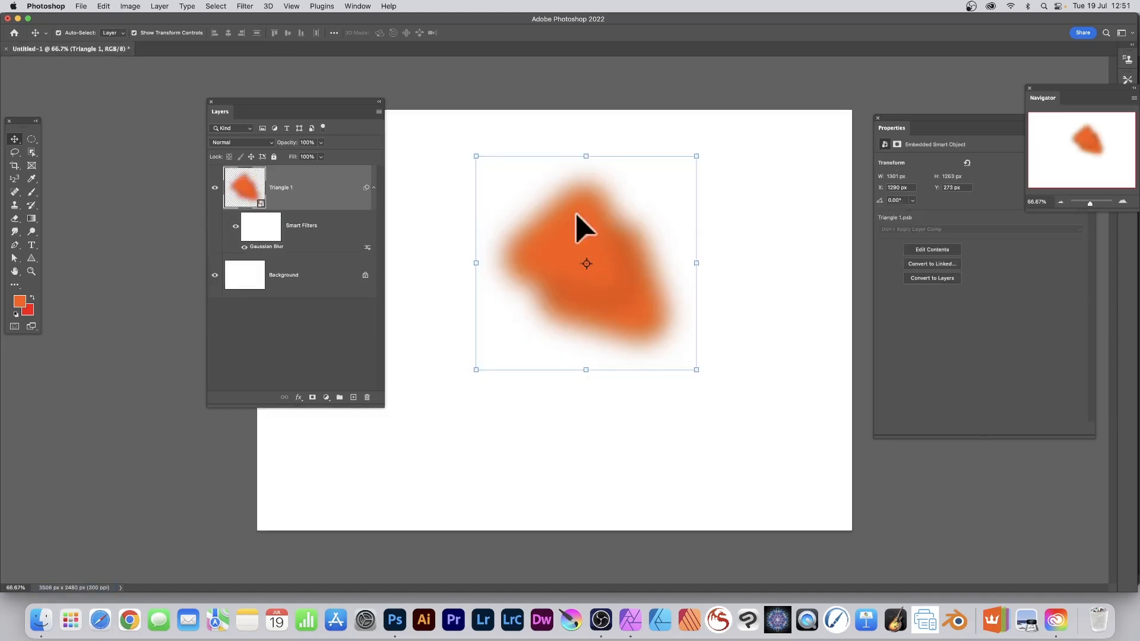
- Compare the updated two-triangle smart object with and without its Gaussian Blur
click(235, 226)
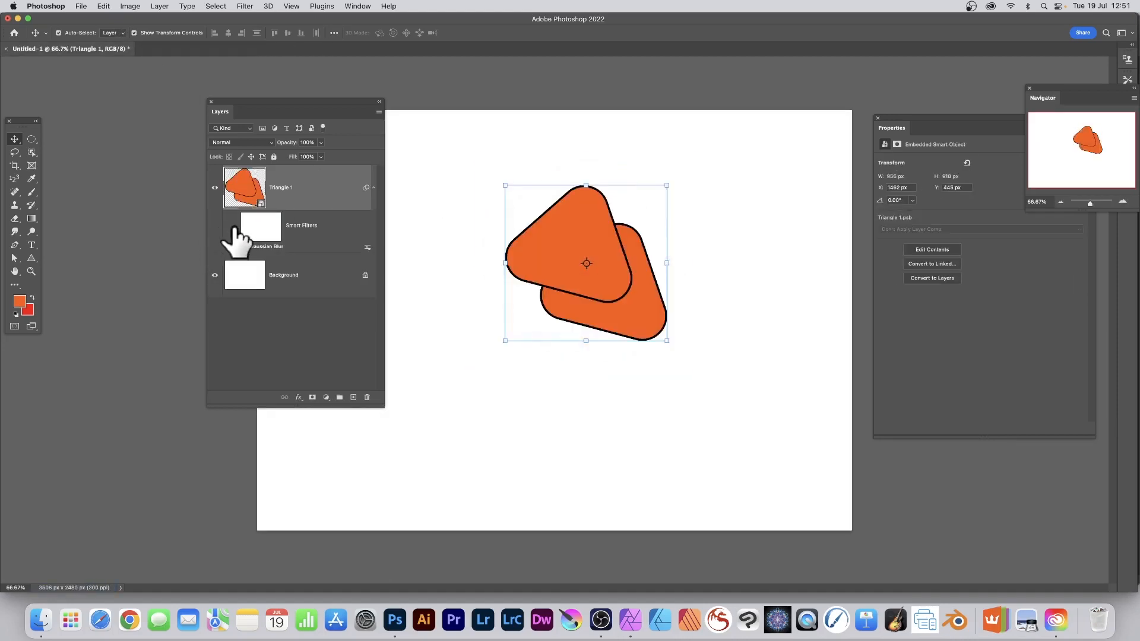
click(236, 226)
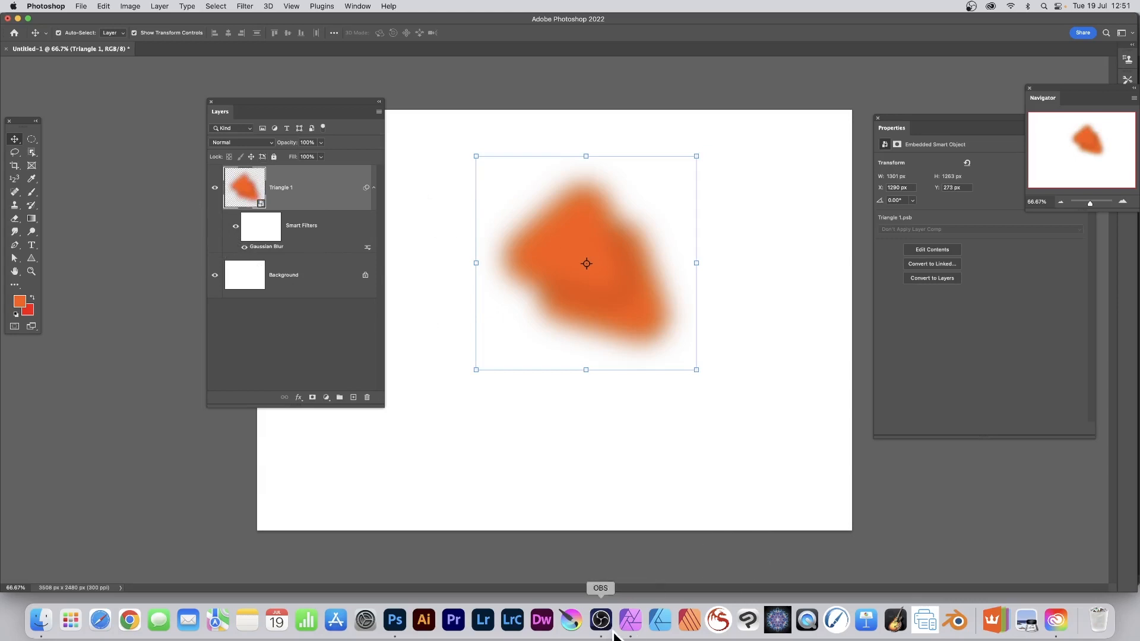
- Switch to Affinity Photo, draw a large rectangle across the middle of the blank canvas and fill it with blue
click(633, 620)
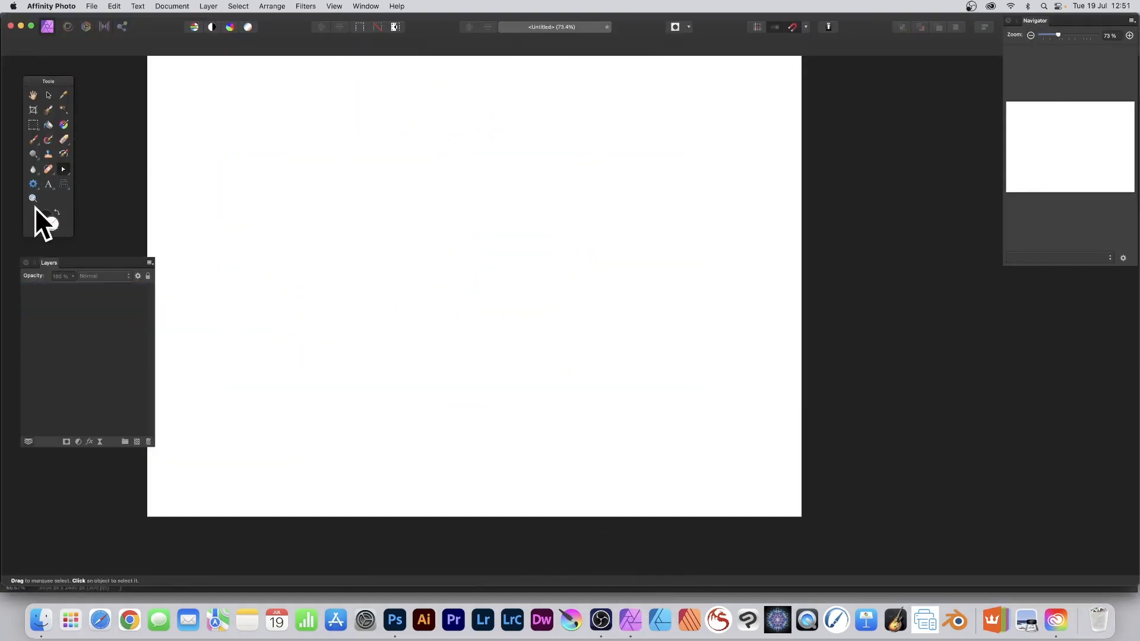
click(35, 183)
click(89, 185)
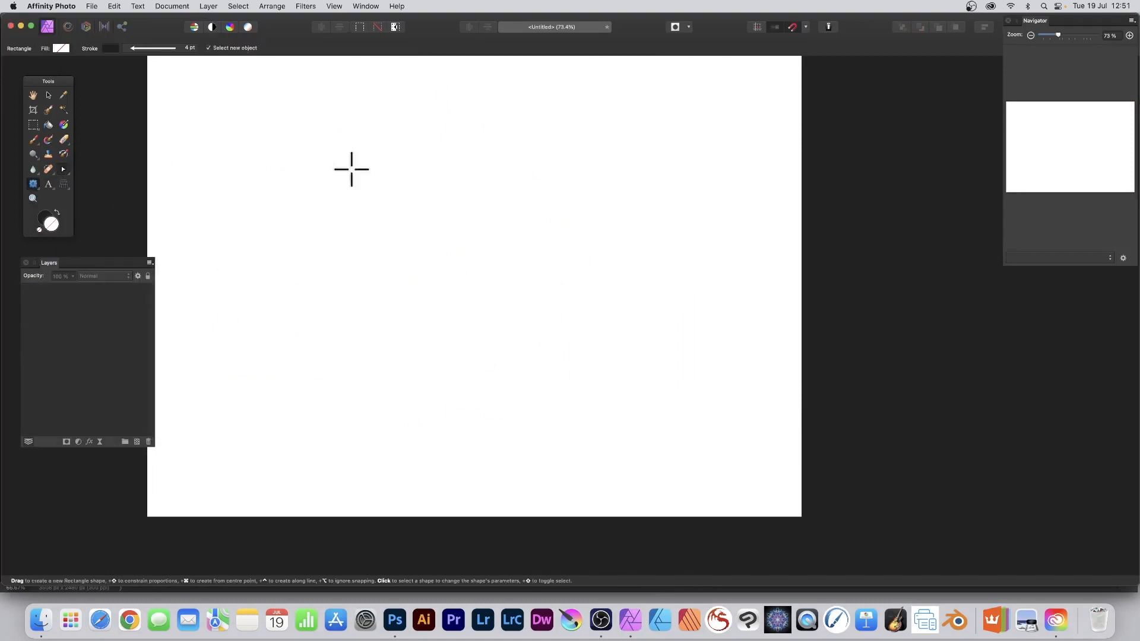
drag(265, 158, 579, 370)
click(61, 47)
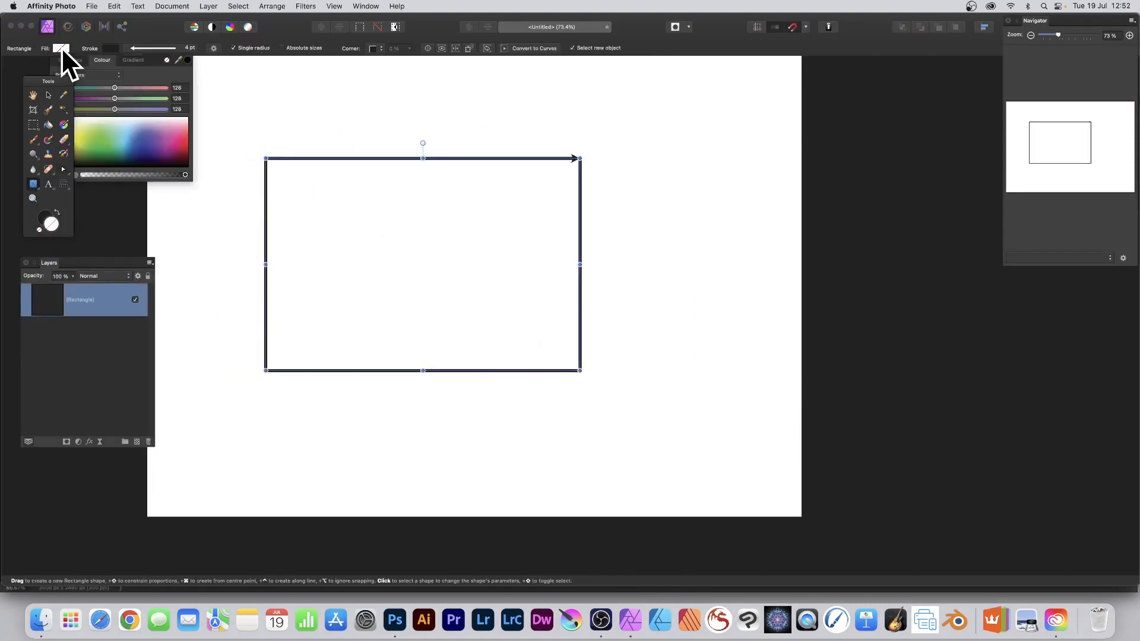
drag(130, 151, 135, 137)
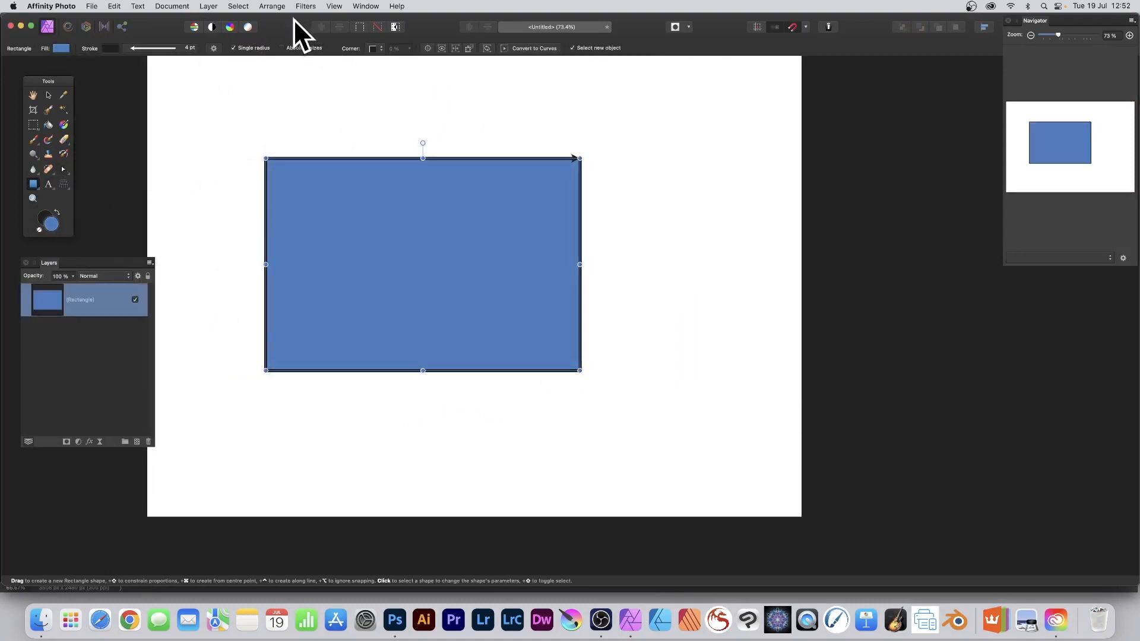
- Add a live Twirl filter to the blue rectangle with about 447° angle and 335 px radius, centred near its upper-left edge
click(214, 2)
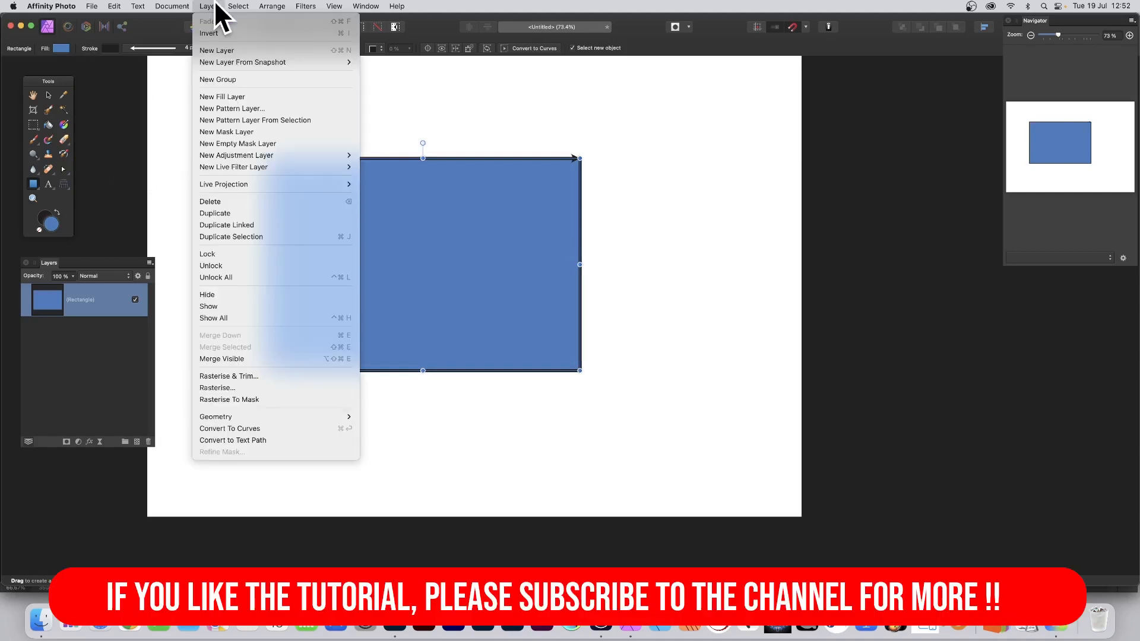
mouse_move(228, 167)
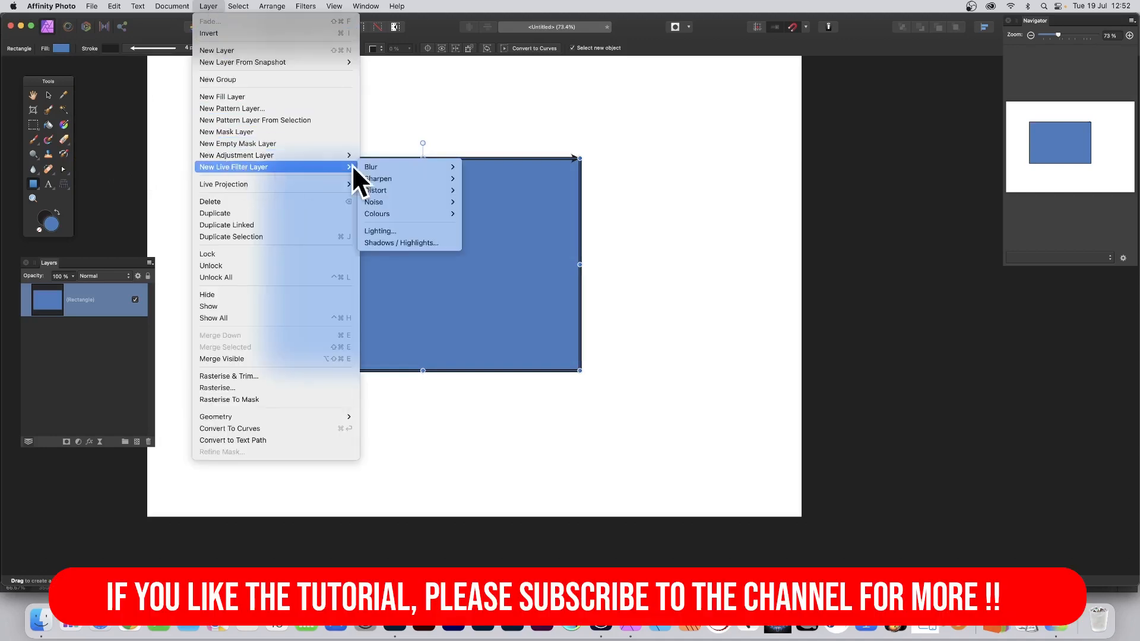
mouse_move(397, 166)
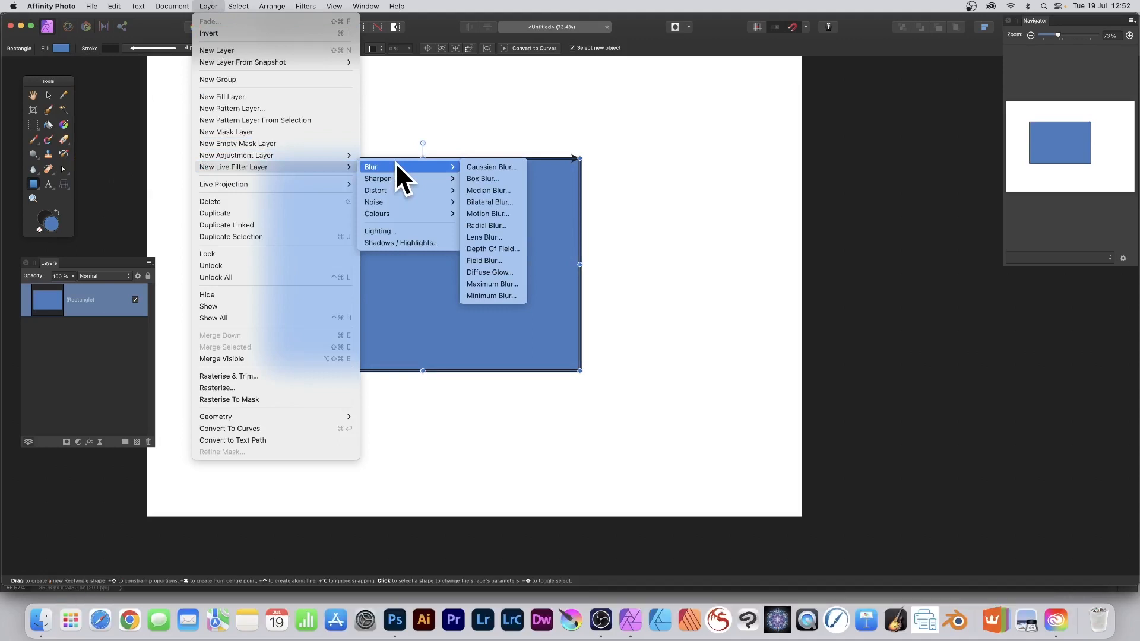
mouse_move(391, 188)
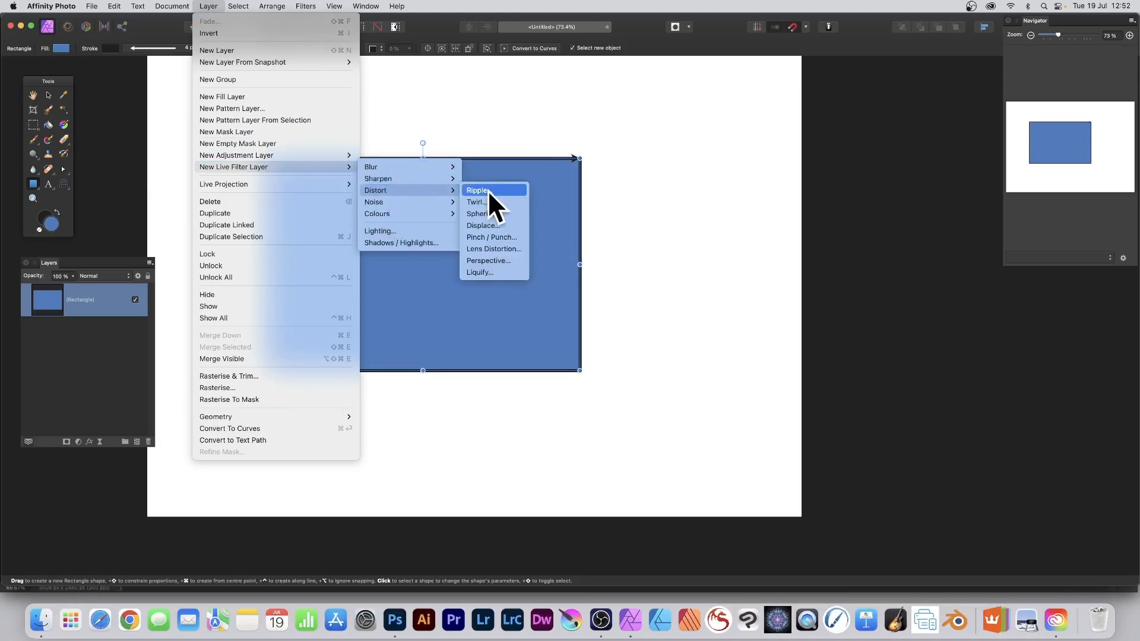
click(472, 201)
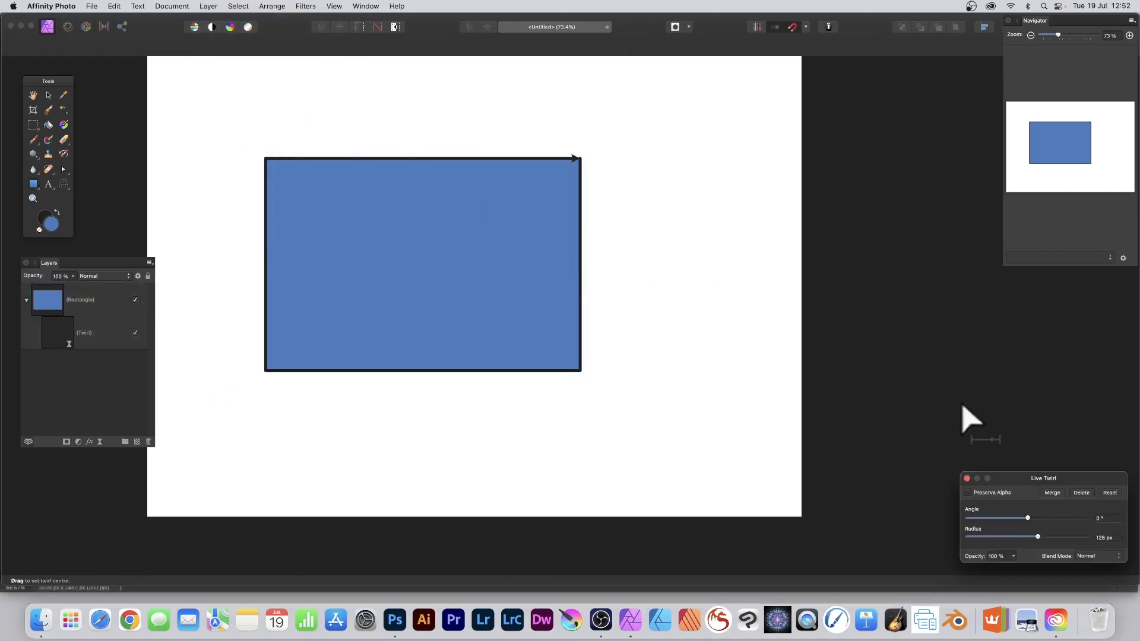
drag(1041, 478, 543, 172)
drag(528, 211, 563, 231)
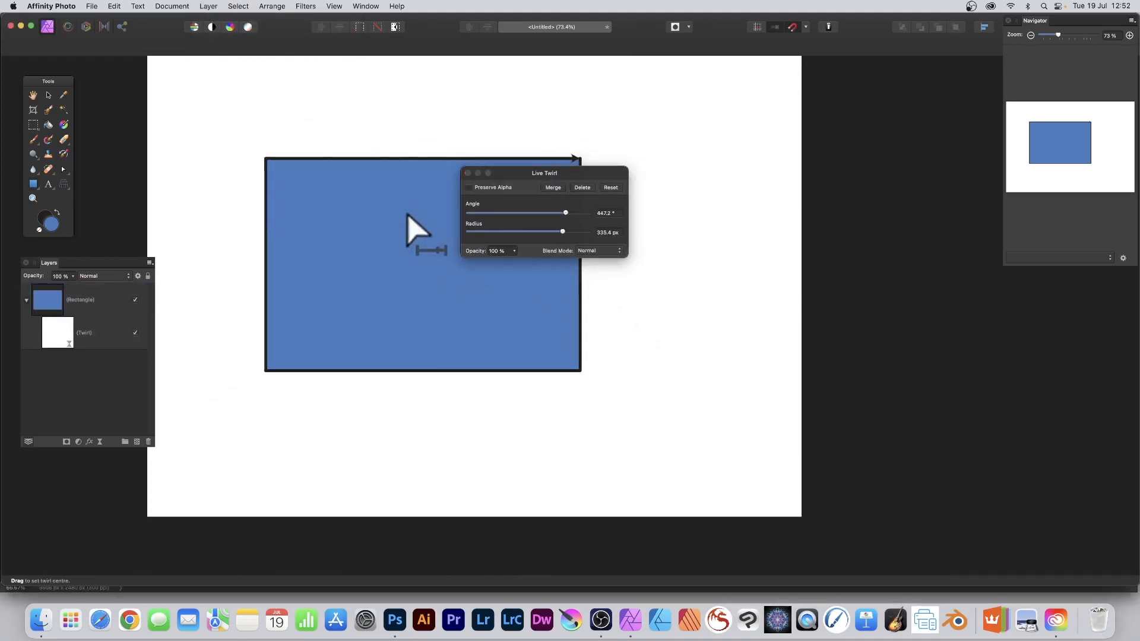
drag(407, 225, 341, 140)
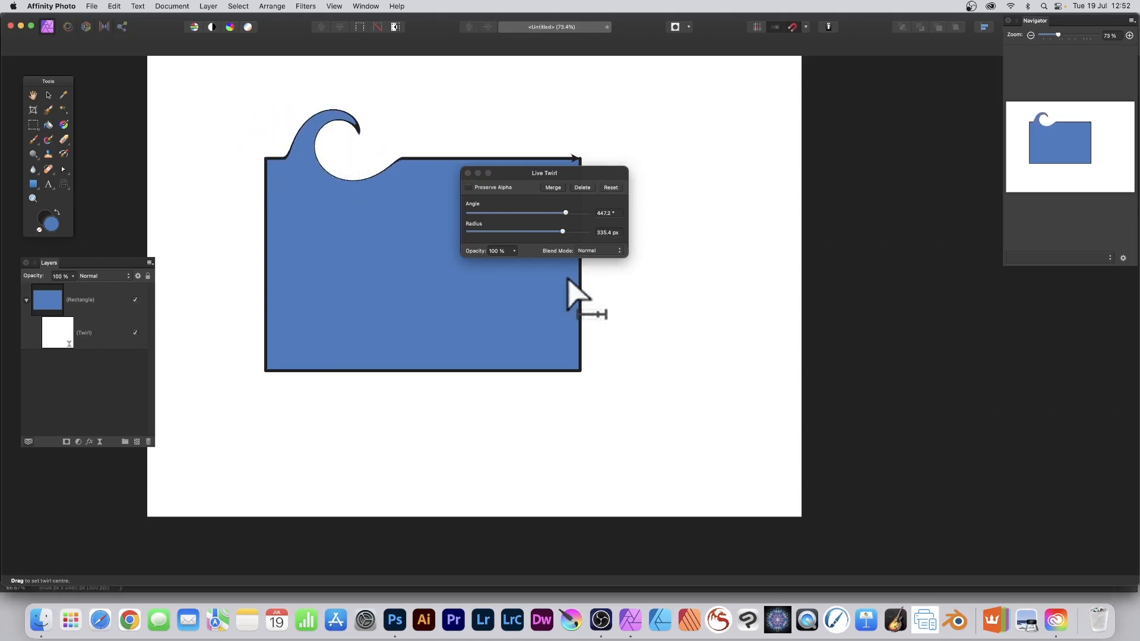
click(468, 172)
- Hide the rectangle's Twirl filter and move the rectangle slightly up and to the right on the canvas
drag(87, 262, 191, 149)
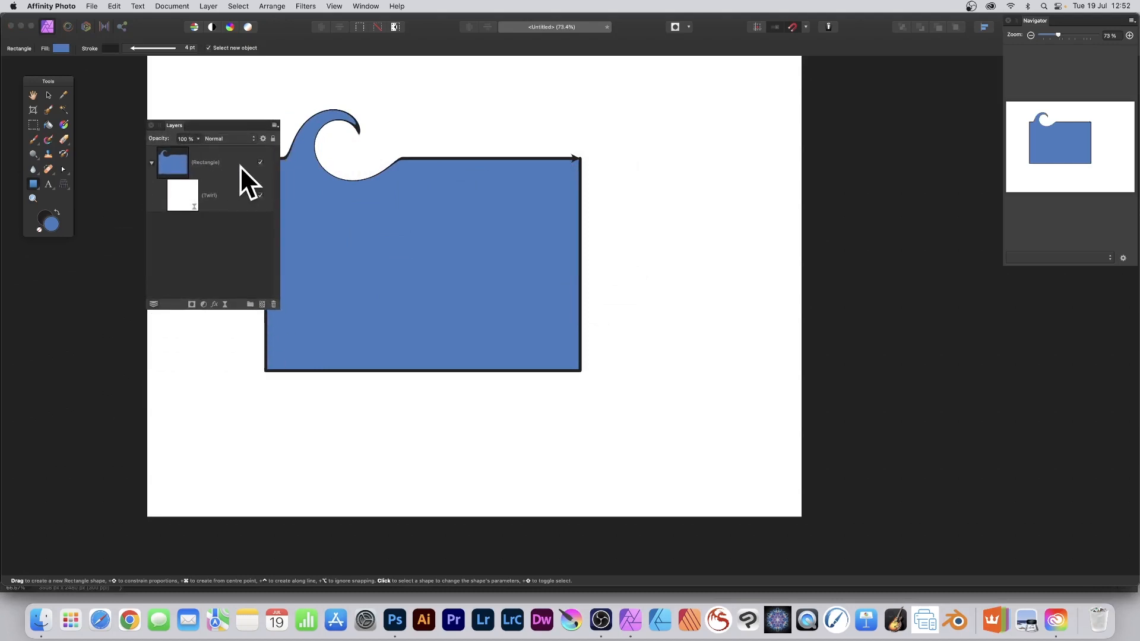
click(260, 195)
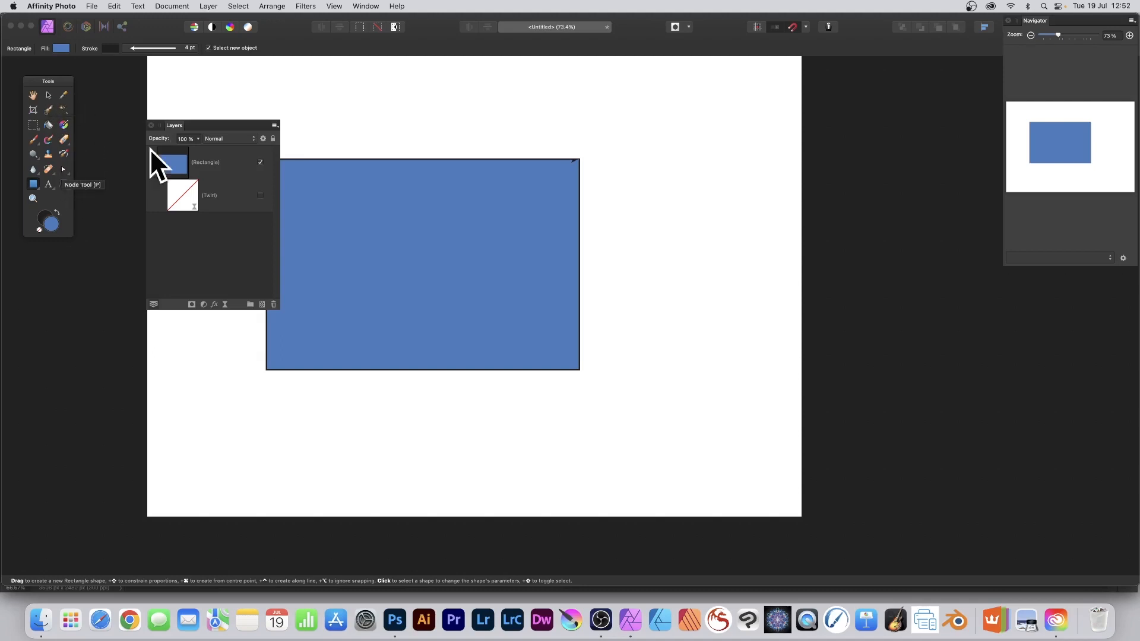
click(49, 96)
drag(426, 230, 450, 222)
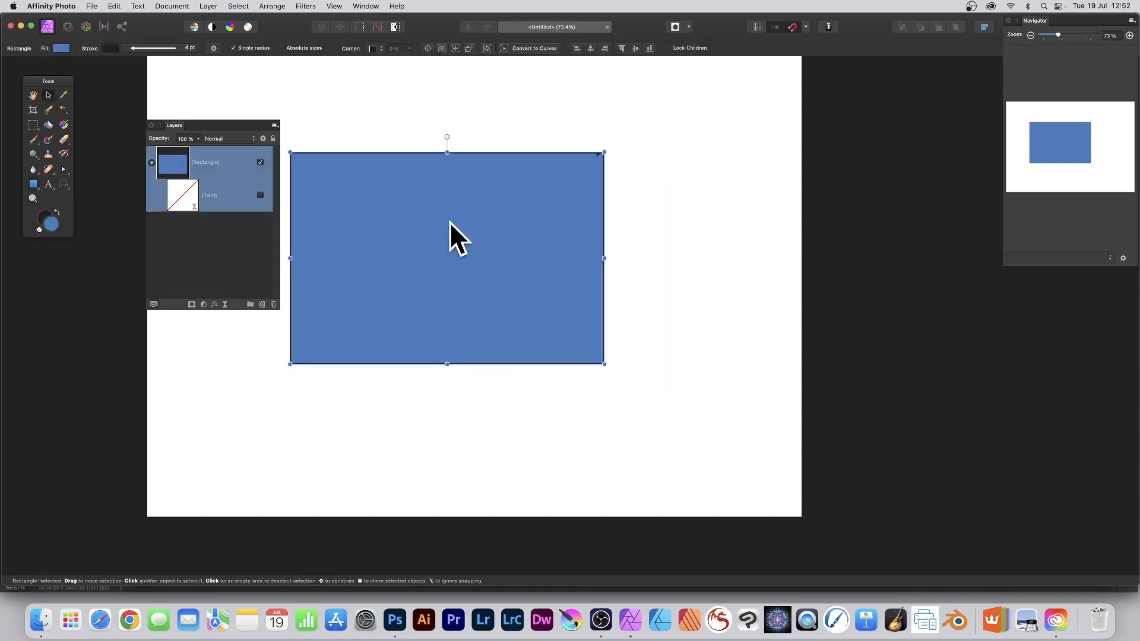
- Convert the rectangle to curves and move its upper-left node up and inward to make an irregular four-sided shape
click(537, 48)
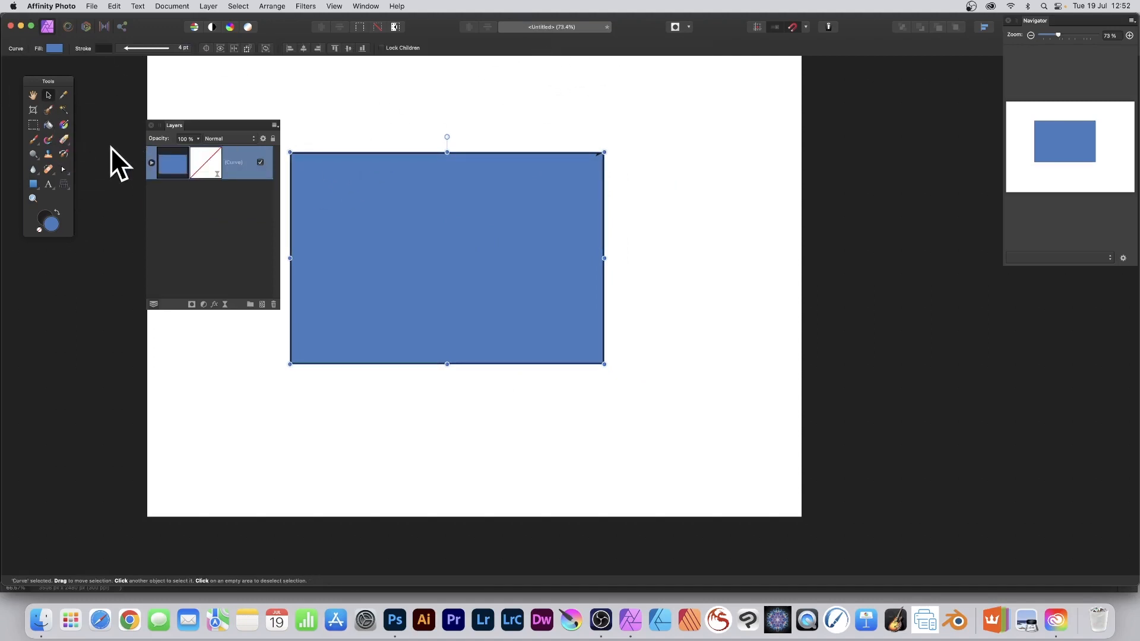
click(64, 170)
drag(291, 153, 463, 97)
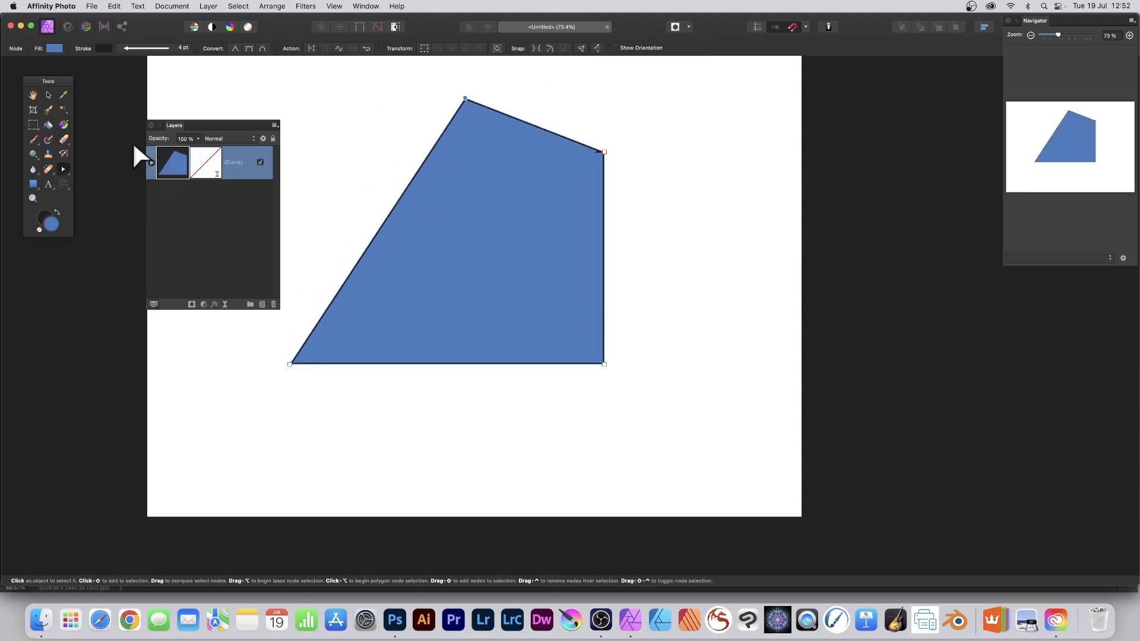
- Re-enable the curve's Twirl filter with about 549° angle and 433 px radius, centred on the shape's slanted left edge
click(151, 162)
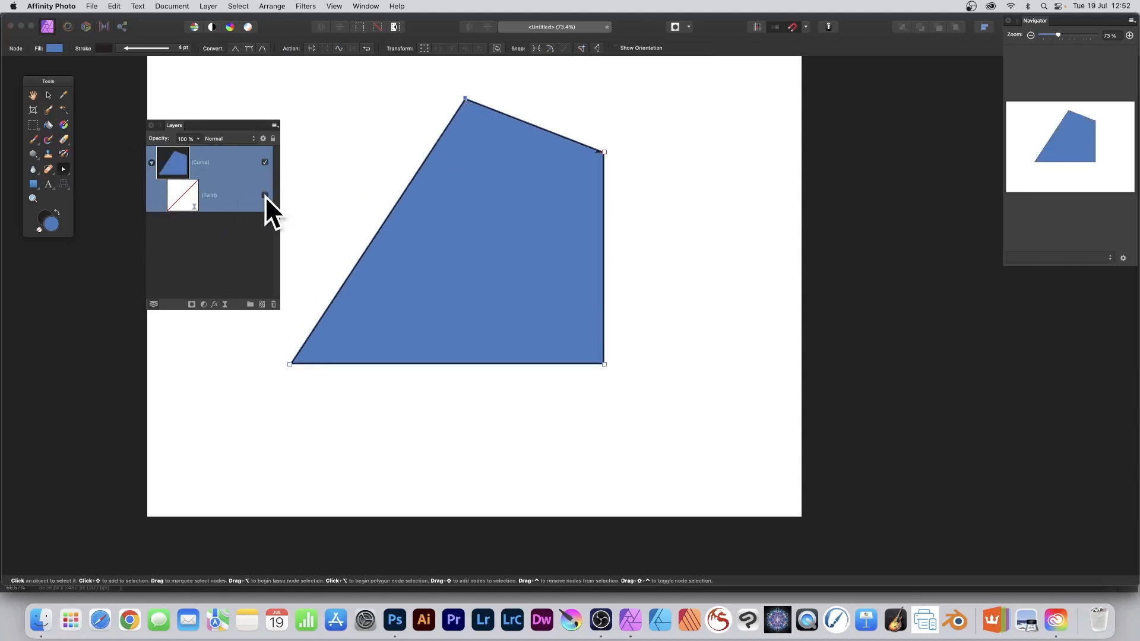
double_click(178, 191)
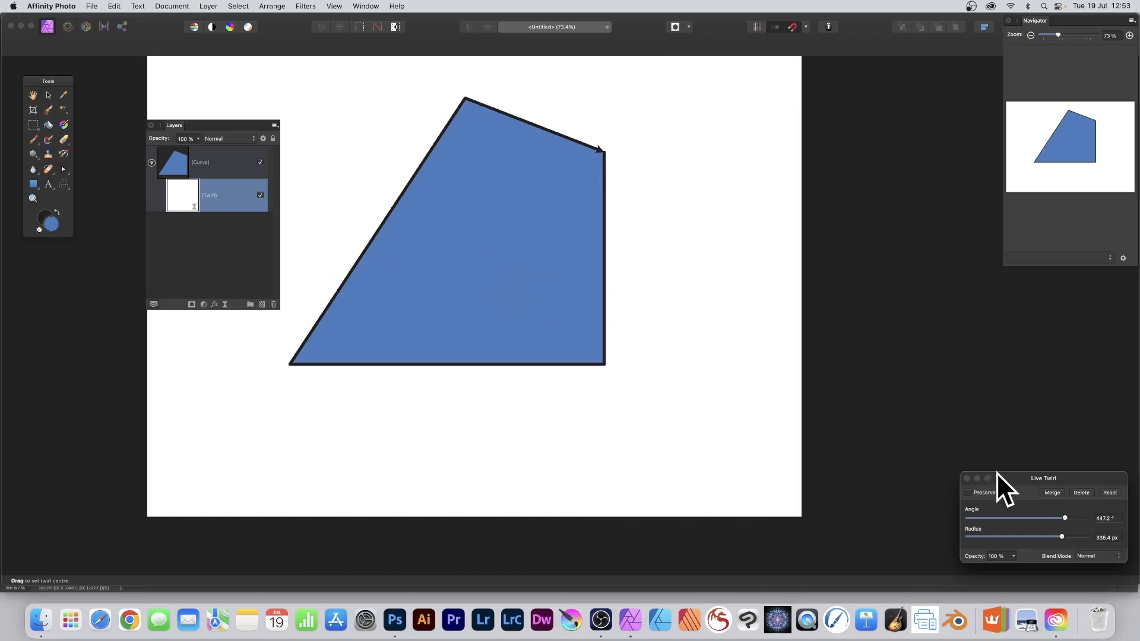
drag(996, 473, 462, 223)
drag(531, 269, 534, 284)
drag(440, 205, 417, 193)
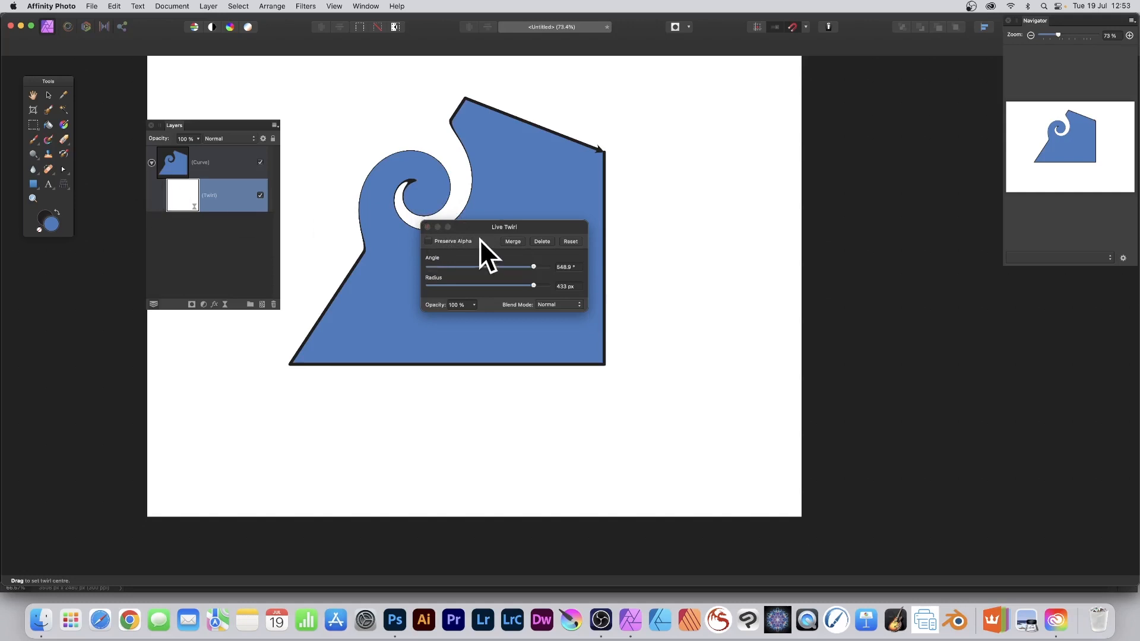
click(427, 226)
click(196, 168)
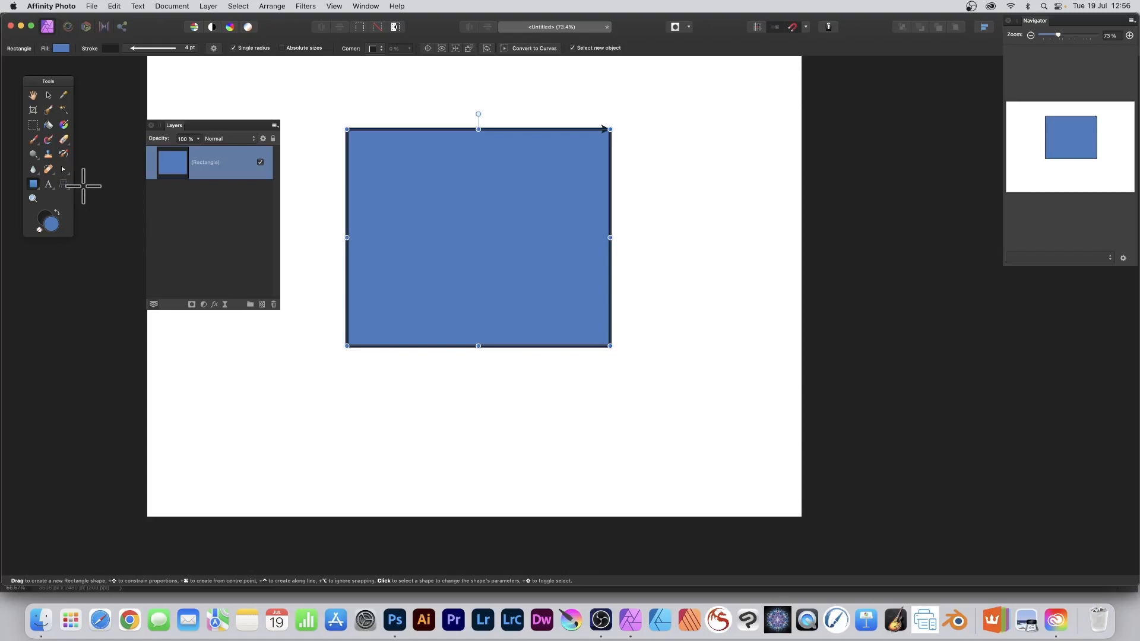
- Paint dark diagonal strokes across the new blue rectangle with the 32 px Paint Brush, on a pixel layer nested inside it
click(32, 139)
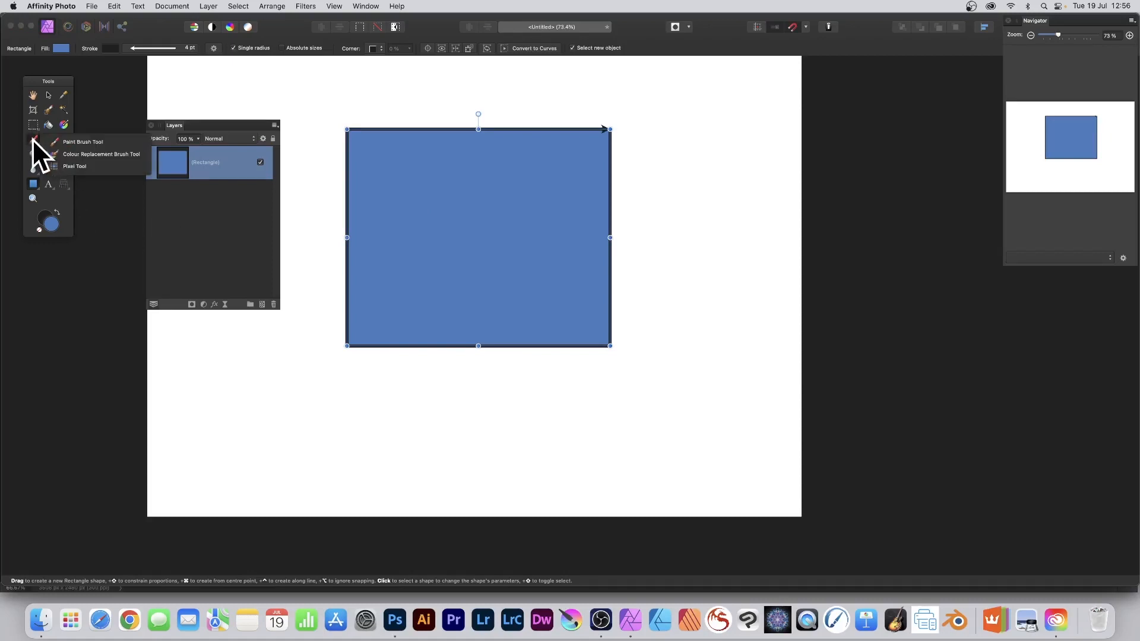
click(101, 145)
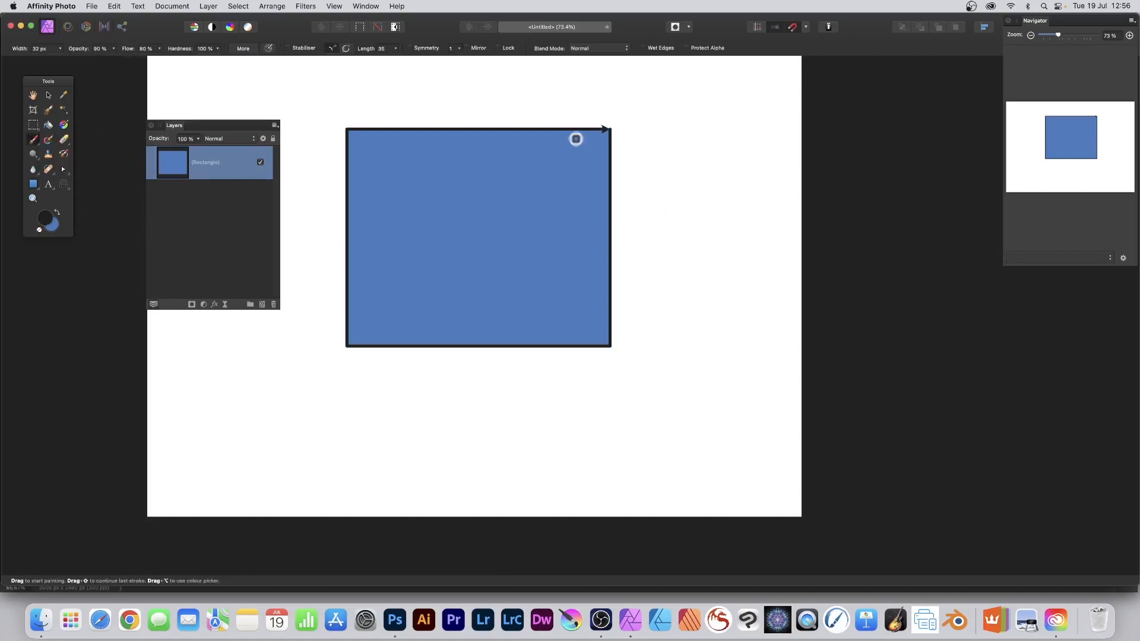
mouse_move(426, 138)
mouse_down()
mouse_move(422, 190)
mouse_move(515, 174)
mouse_move(438, 225)
mouse_move(545, 197)
mouse_move(431, 272)
mouse_move(436, 299)
mouse_move(628, 217)
mouse_move(610, 239)
mouse_move(417, 344)
mouse_move(593, 268)
mouse_move(586, 292)
mouse_move(611, 286)
mouse_up()
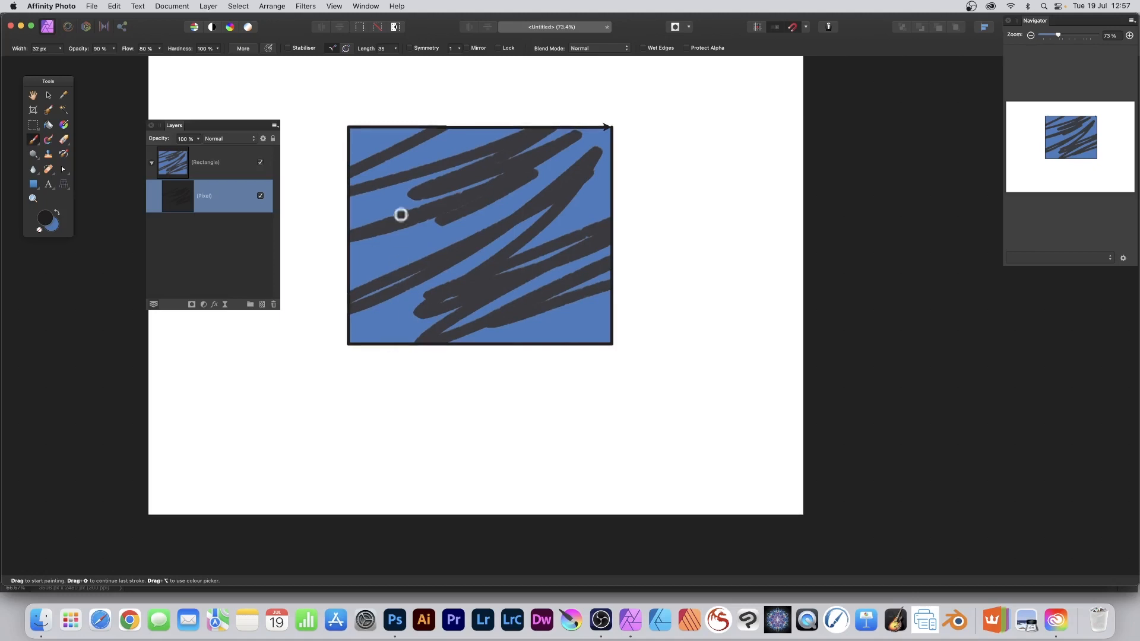
drag(412, 239, 306, 281)
mouse_move(426, 289)
mouse_down()
mouse_move(409, 308)
mouse_move(430, 323)
mouse_move(373, 339)
mouse_up()
click(202, 167)
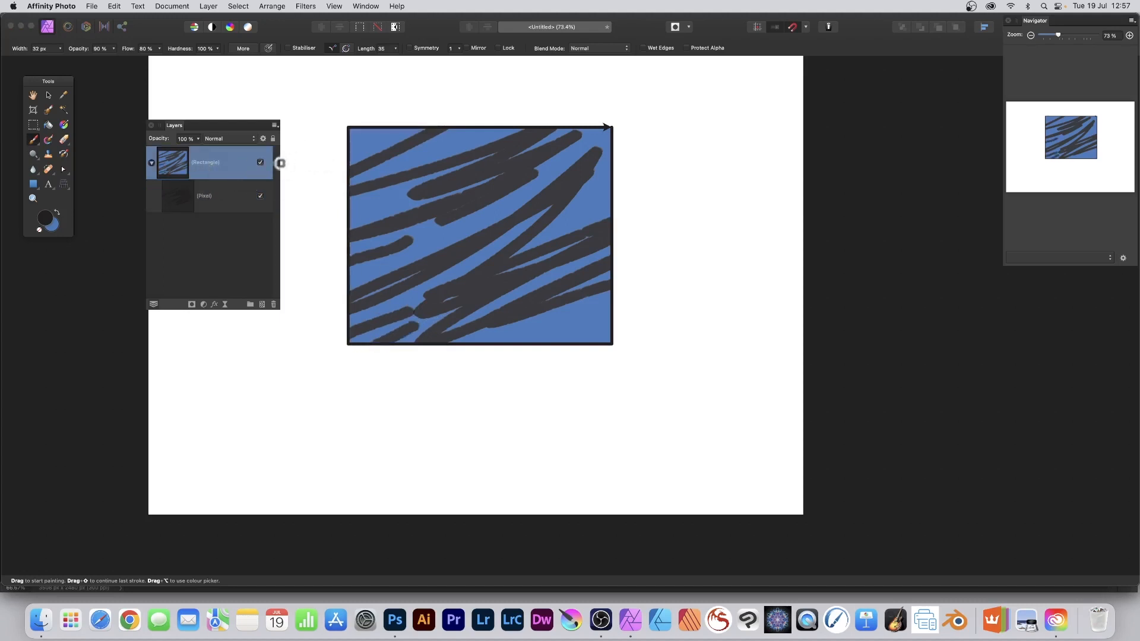
click(208, 192)
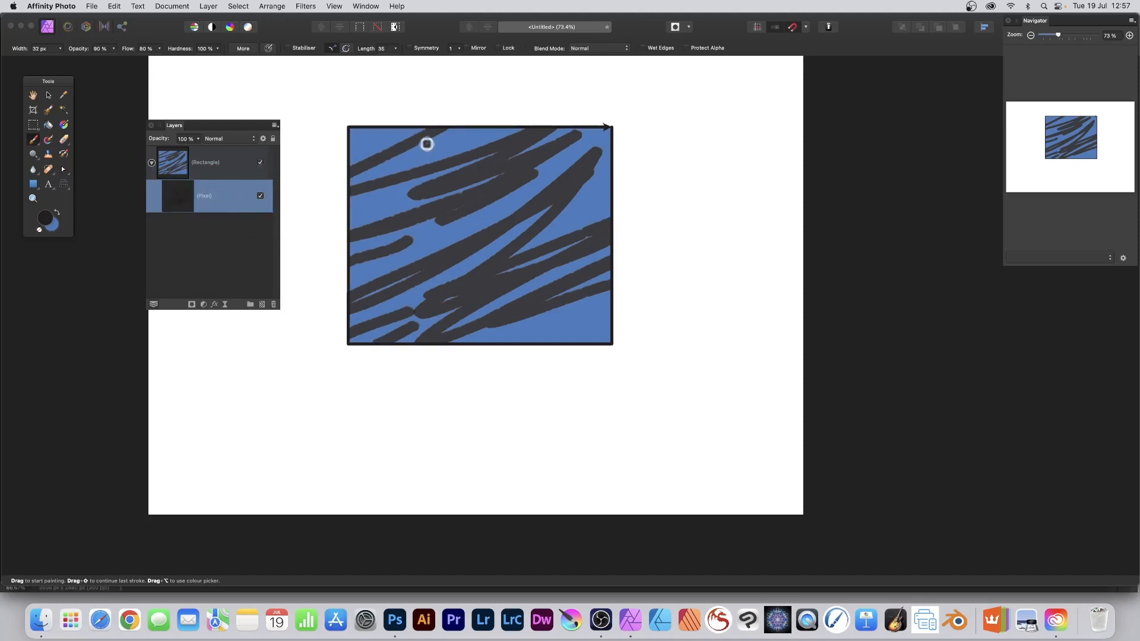
drag(456, 141, 422, 155)
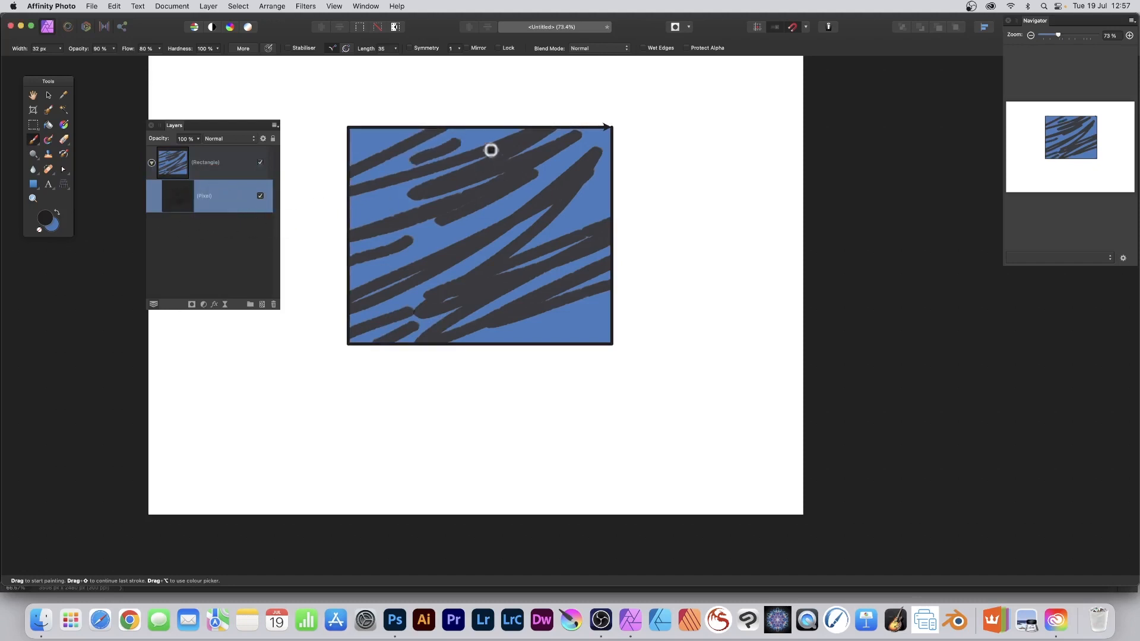
- Fill the nested pixel layer with a linear gradient from black at lower left to white at upper right, then select the rectangle
click(63, 124)
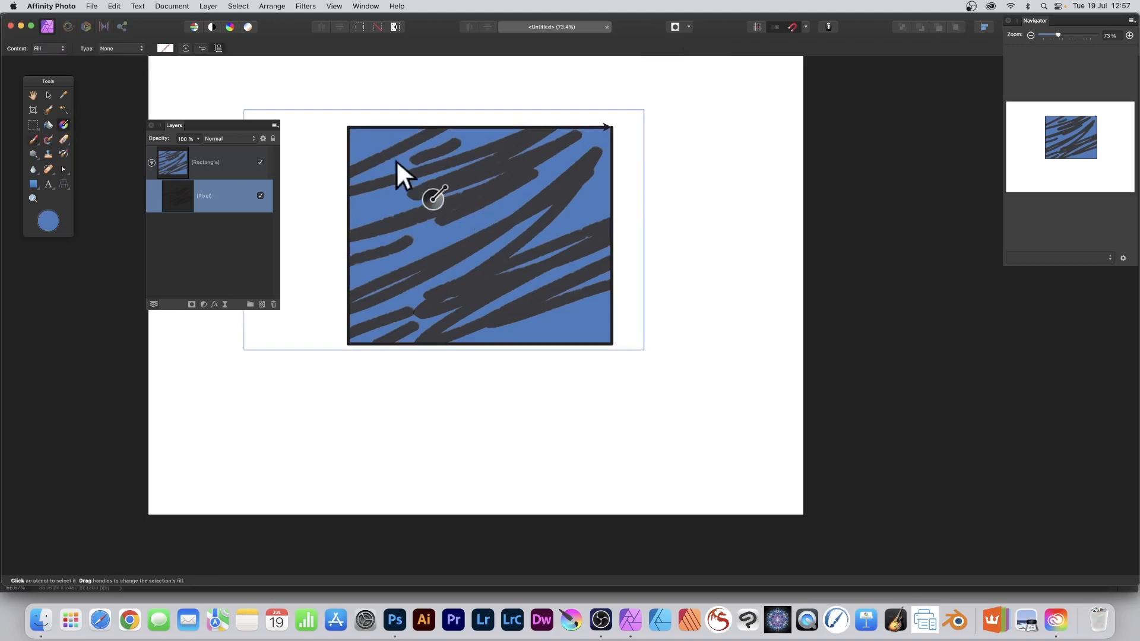
drag(396, 159, 564, 285)
drag(558, 177, 454, 250)
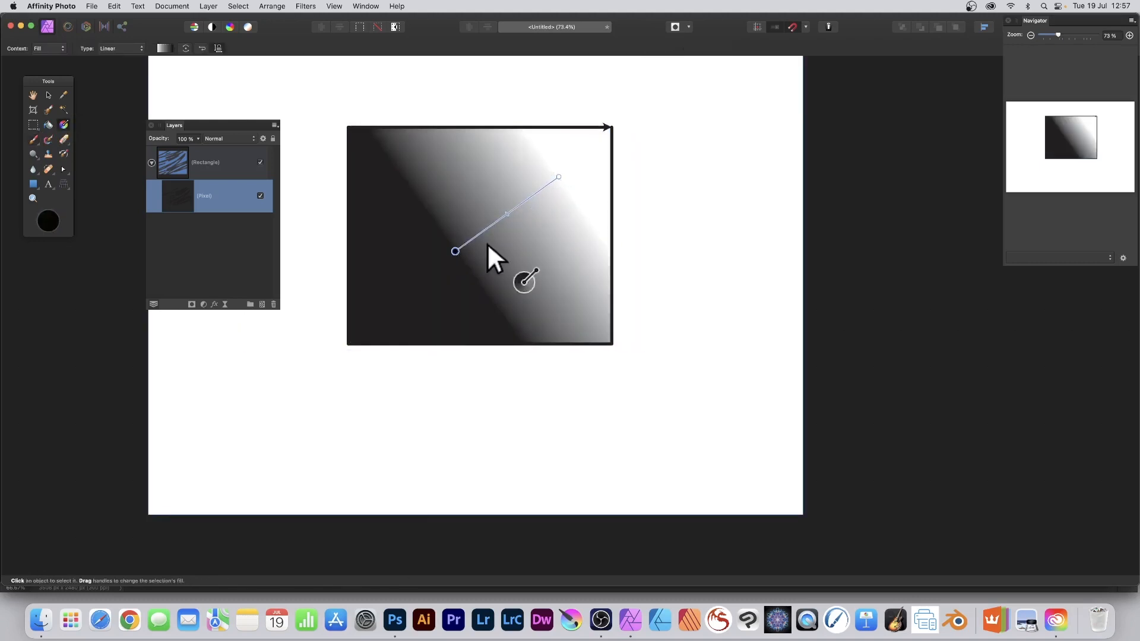
click(184, 165)
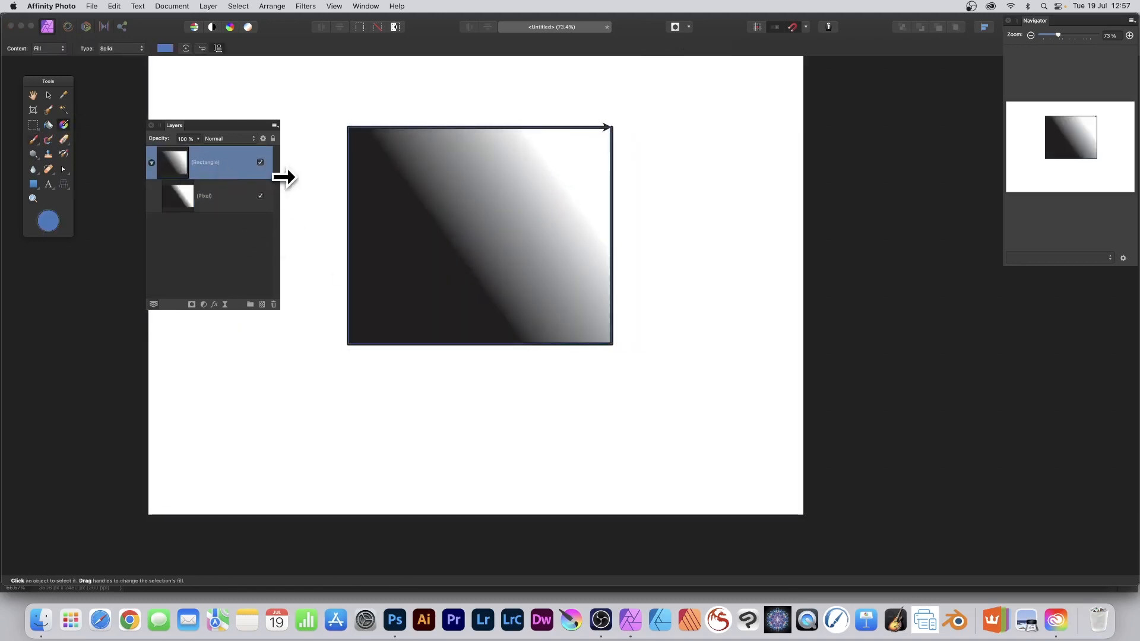